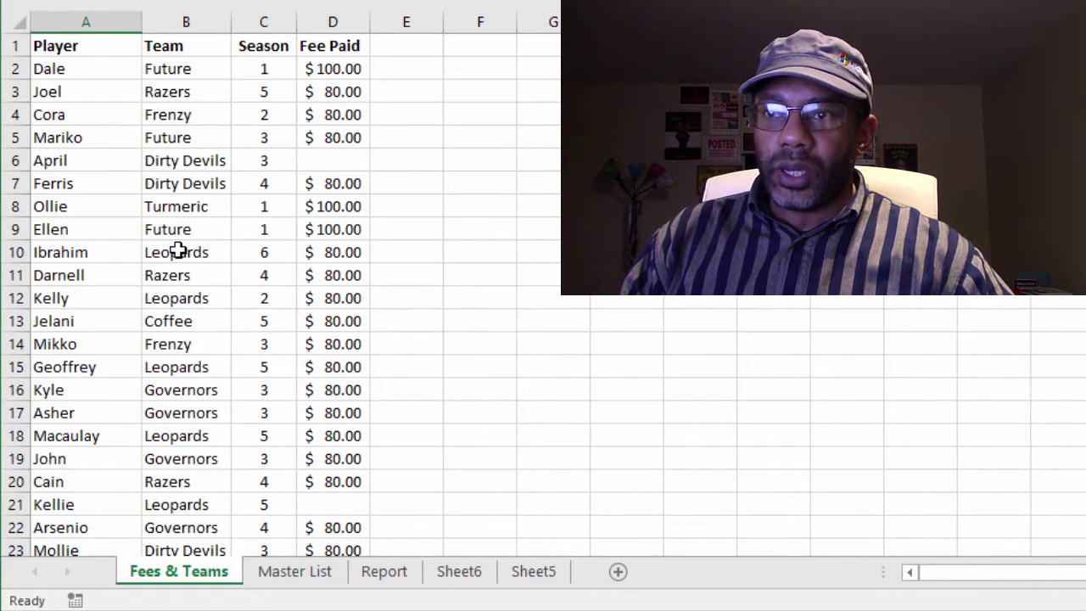
- Review the request on the Report sheet, then return to the Fees & Teams sheet
scroll(176, 249, "down", 19)
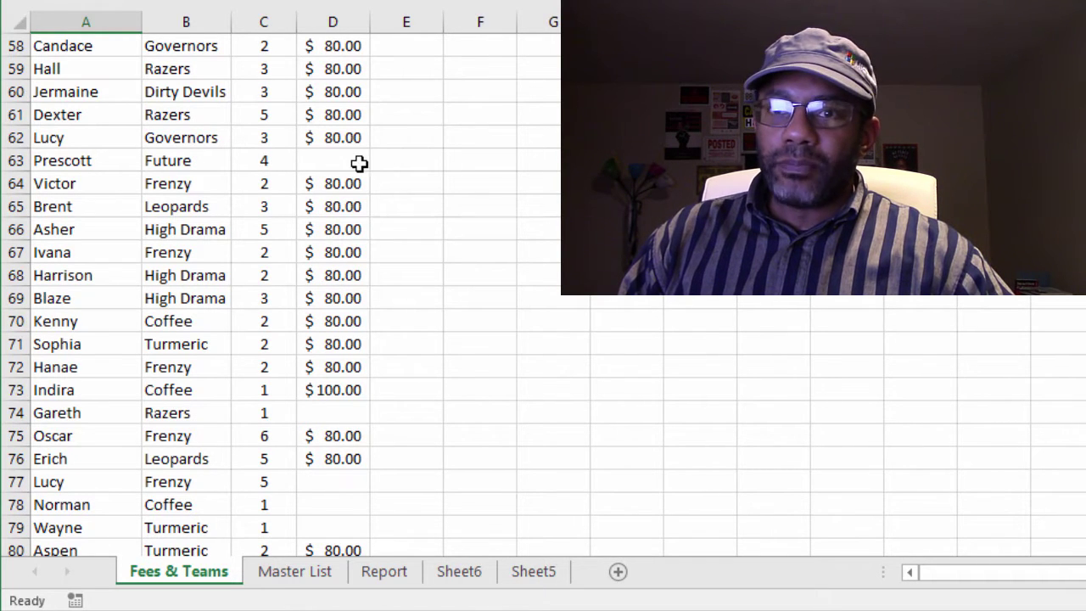
scroll(363, 350, "down", 3)
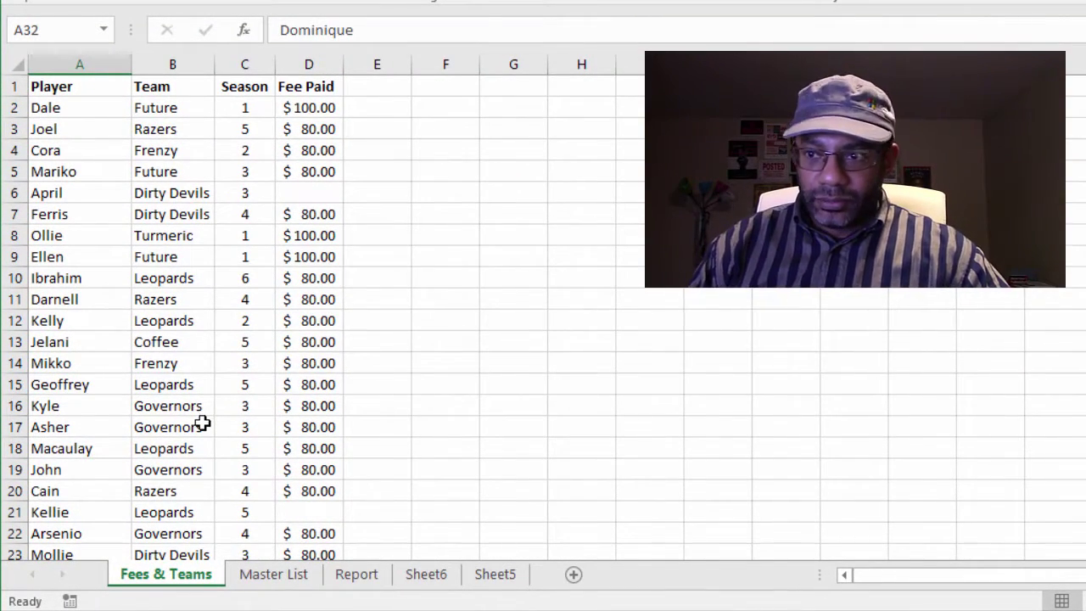
left_click(357, 574)
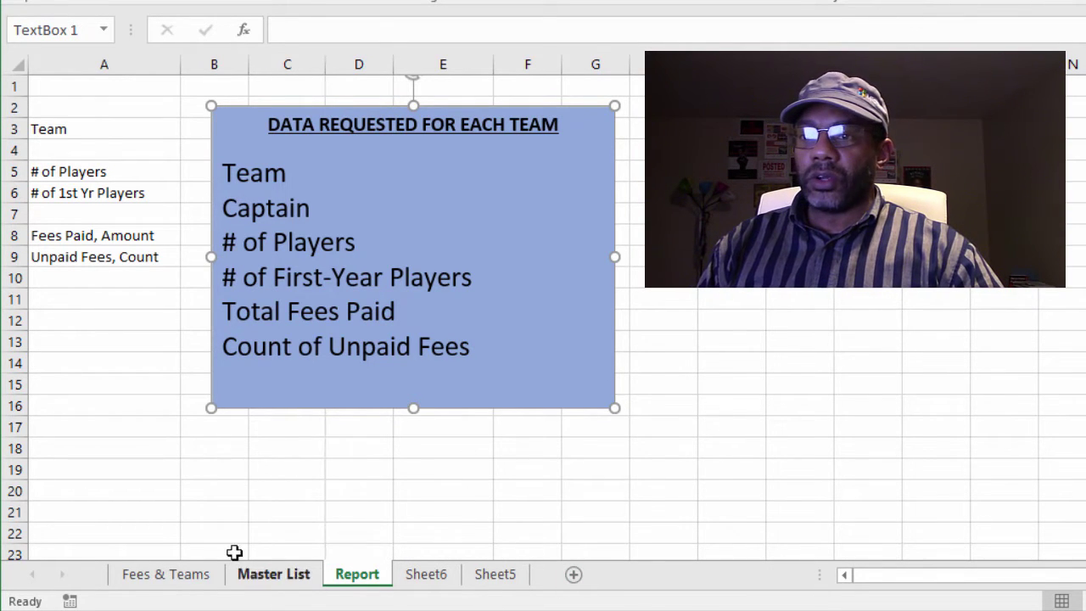
left_click(140, 587)
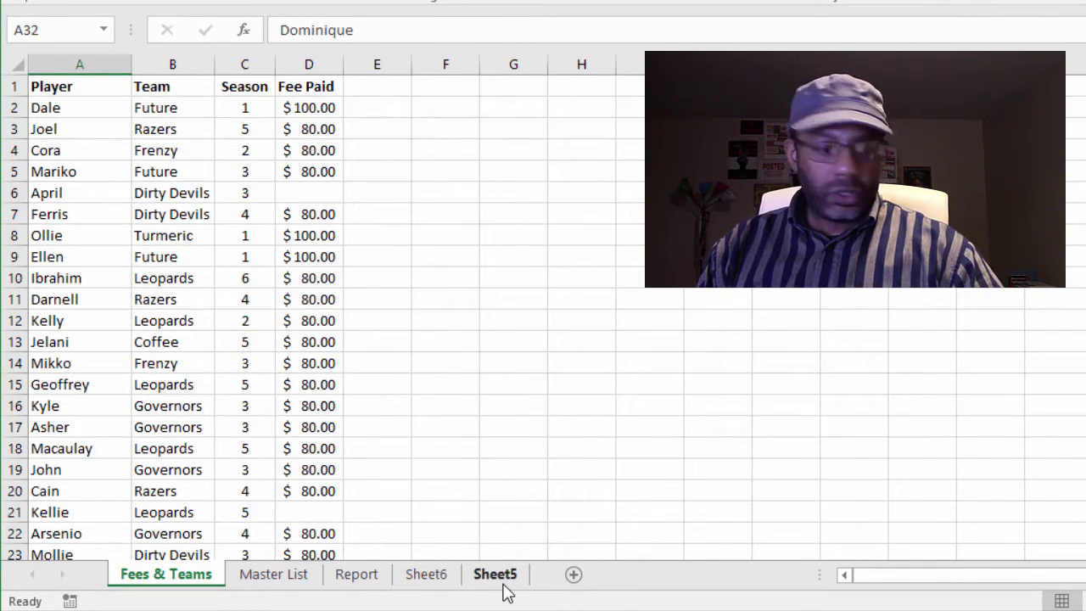
- Add a new sheet named Future after Fees & Teams
left_click(574, 575)
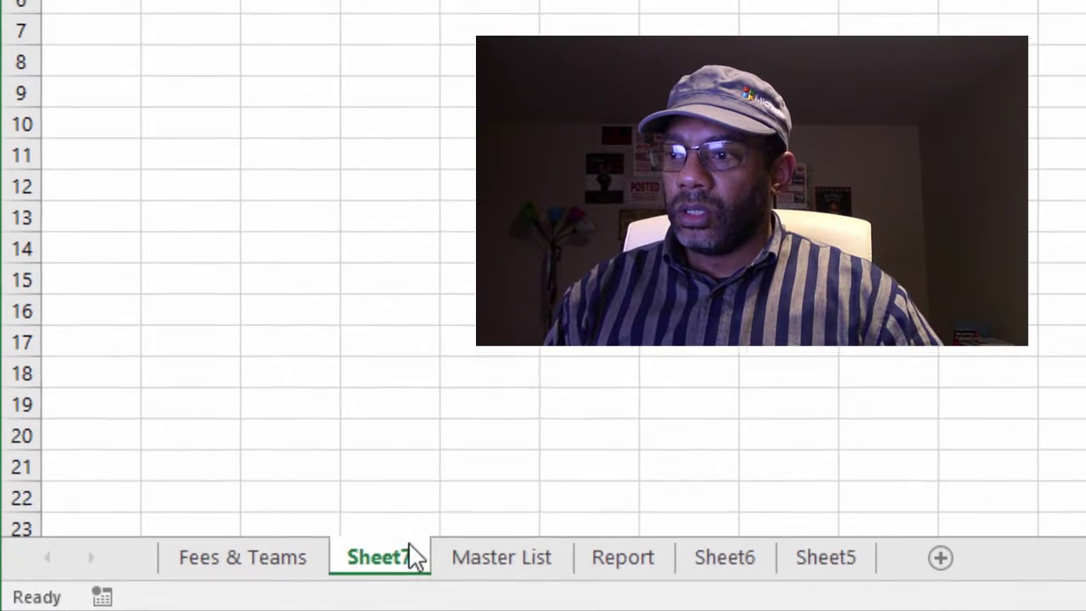
double_click(374, 568)
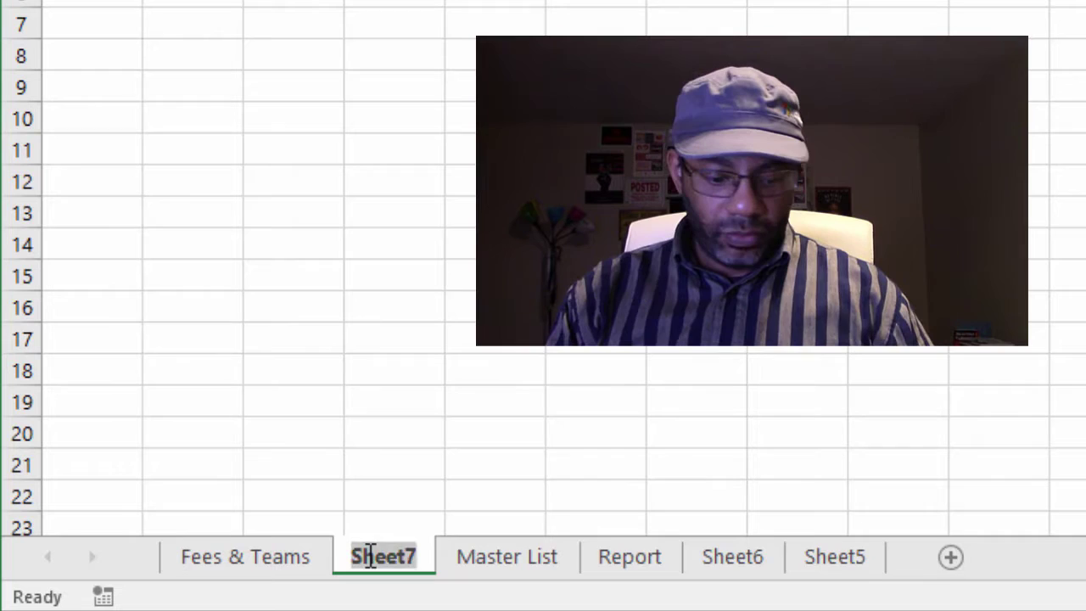
type("Future")
key("Return")
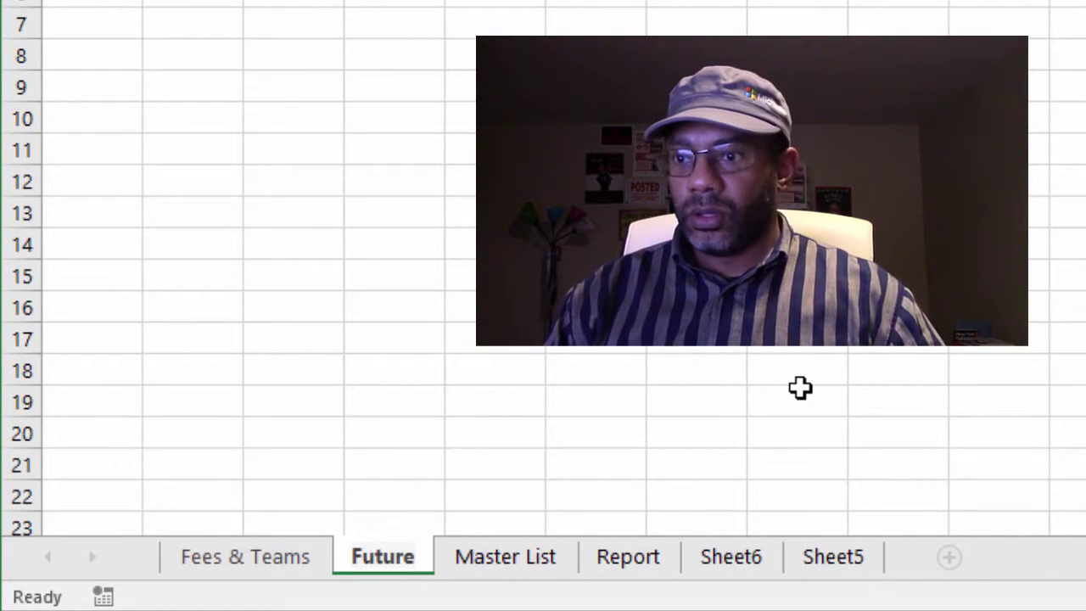
left_click(778, 380)
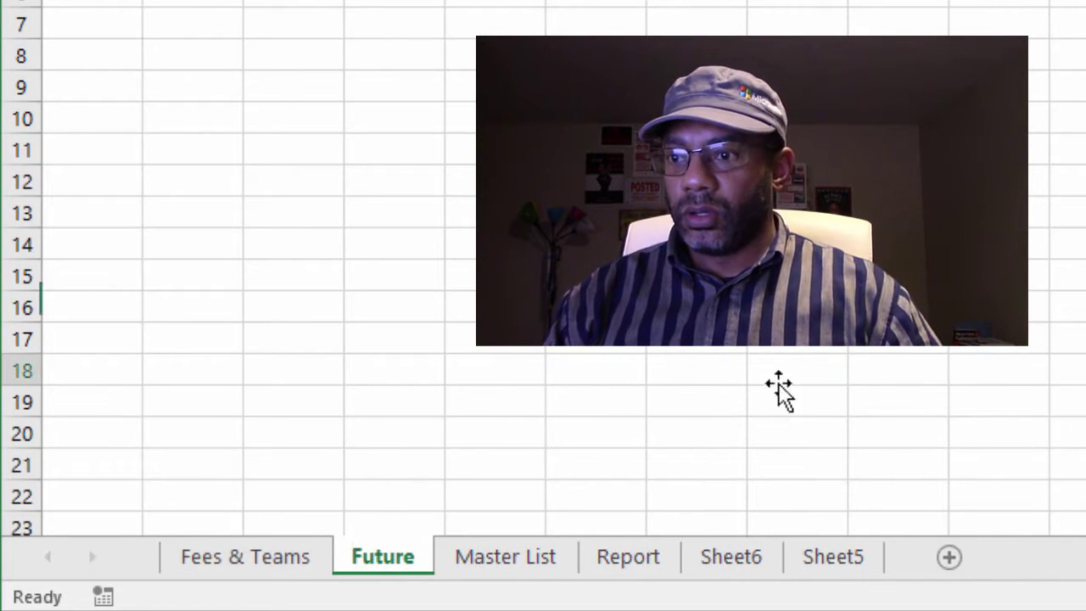
- Add two more sheets after Future, named Razers and Frenzy
left_click(950, 558)
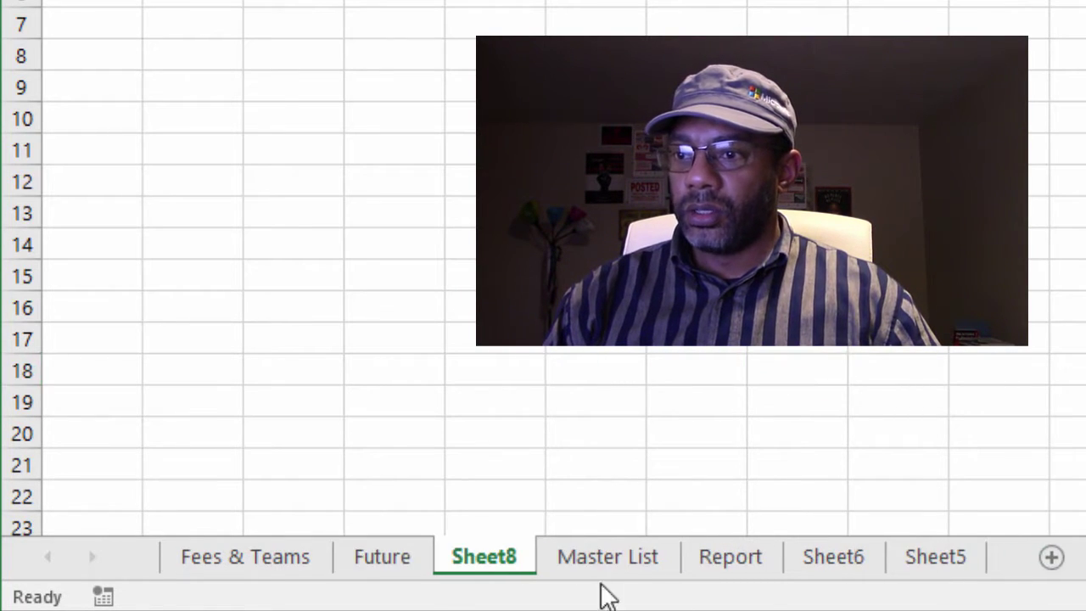
double_click(485, 560)
type("R")
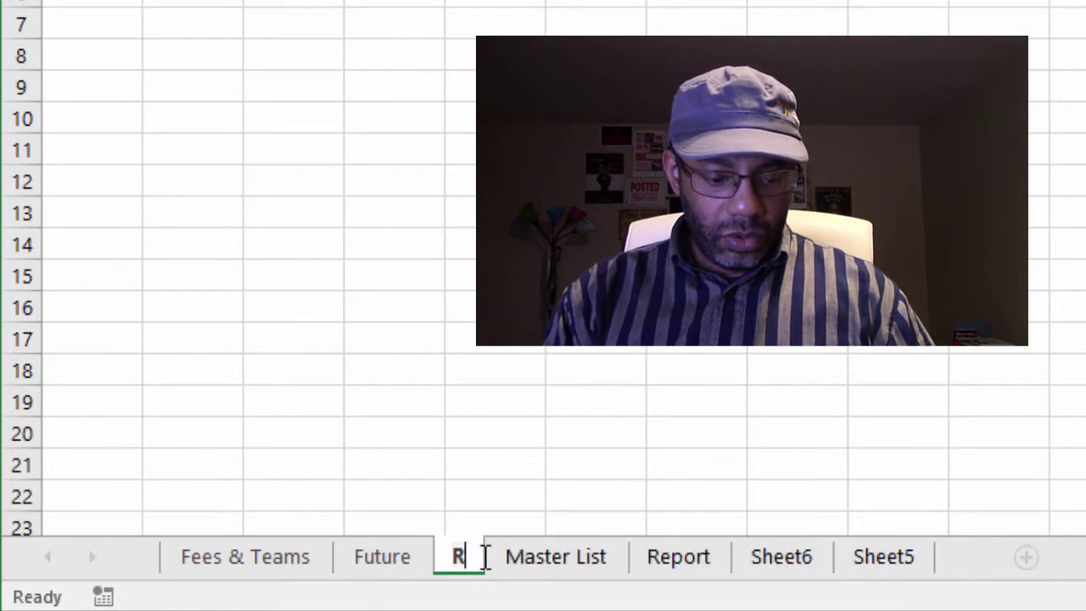
type("azers")
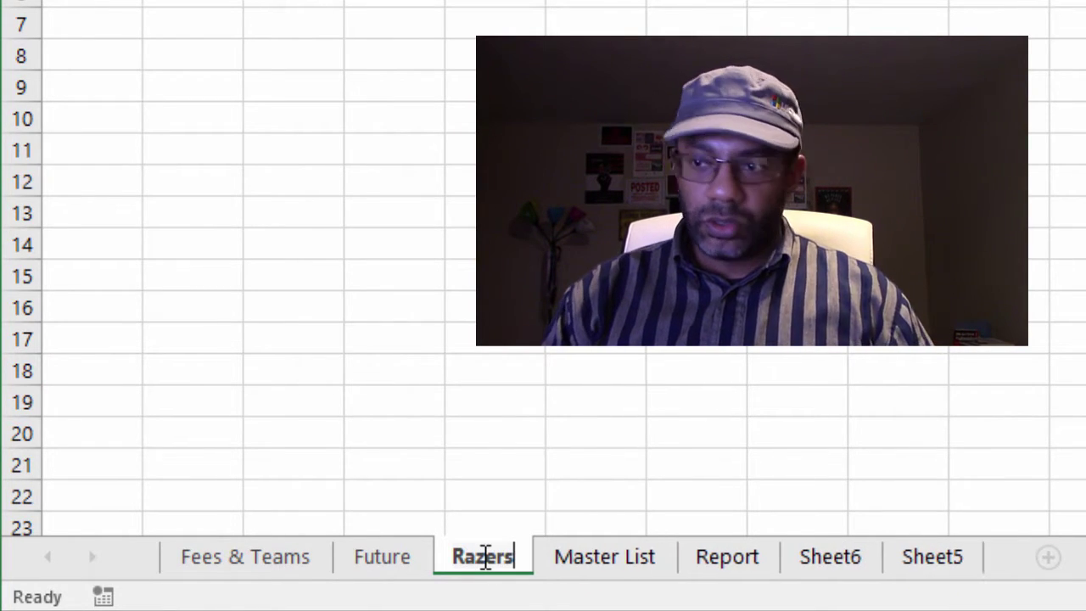
key("Return")
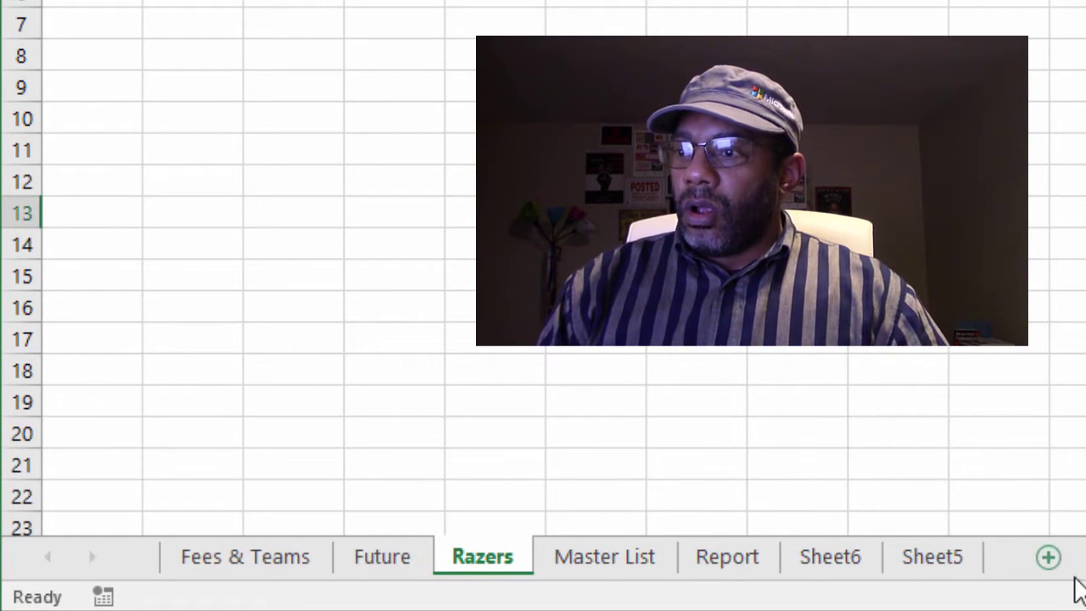
left_click(1047, 557)
double_click(583, 555)
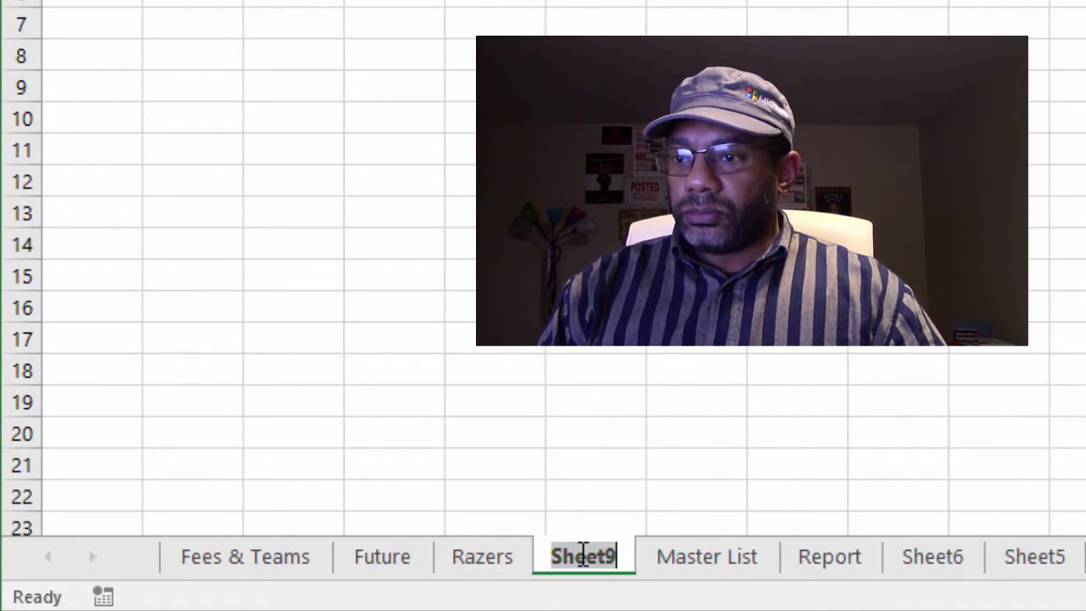
type("Fren")
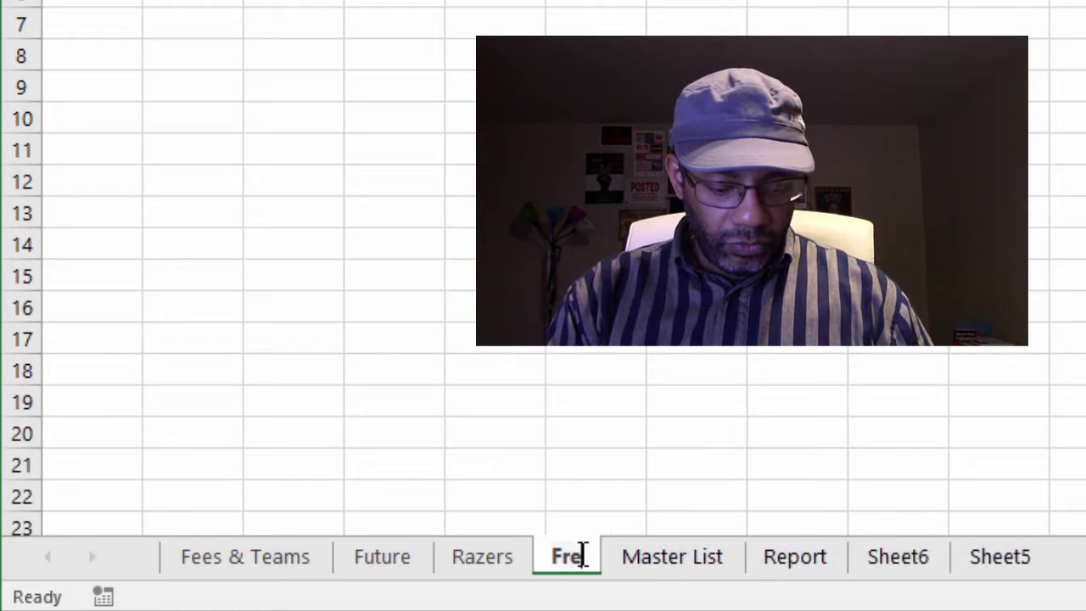
type("zy")
key("Return")
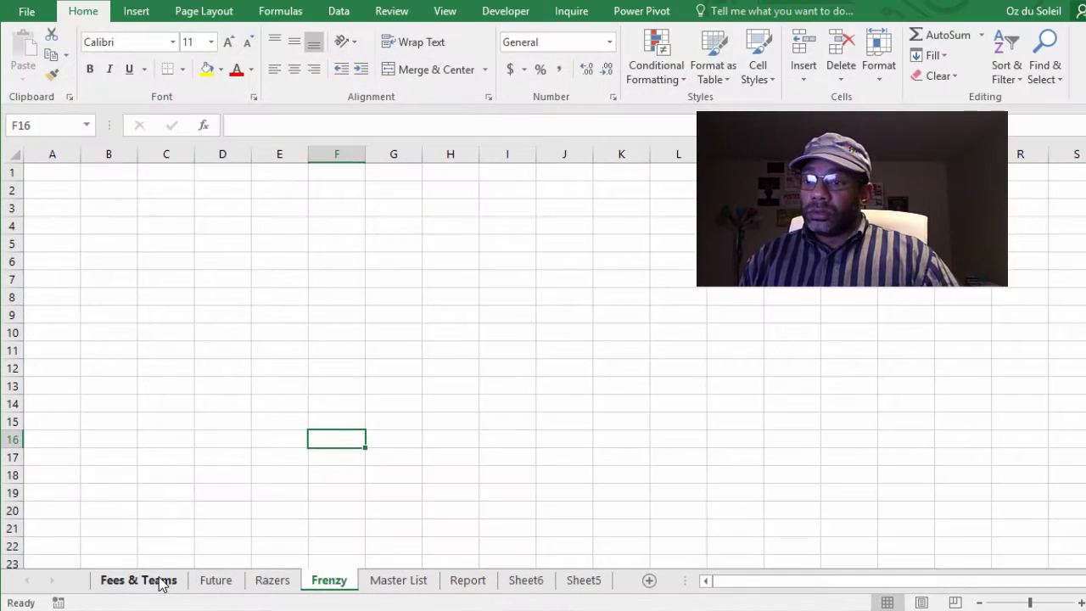
- Create a pivot table on a new sheet from the Fees & Teams player data
left_click(189, 576)
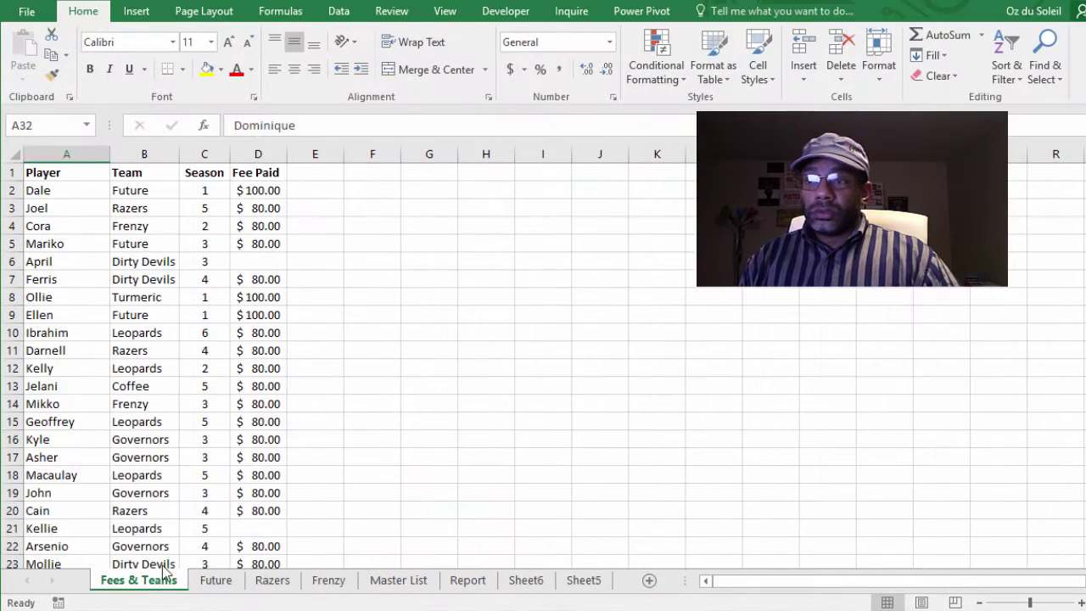
left_click(205, 327)
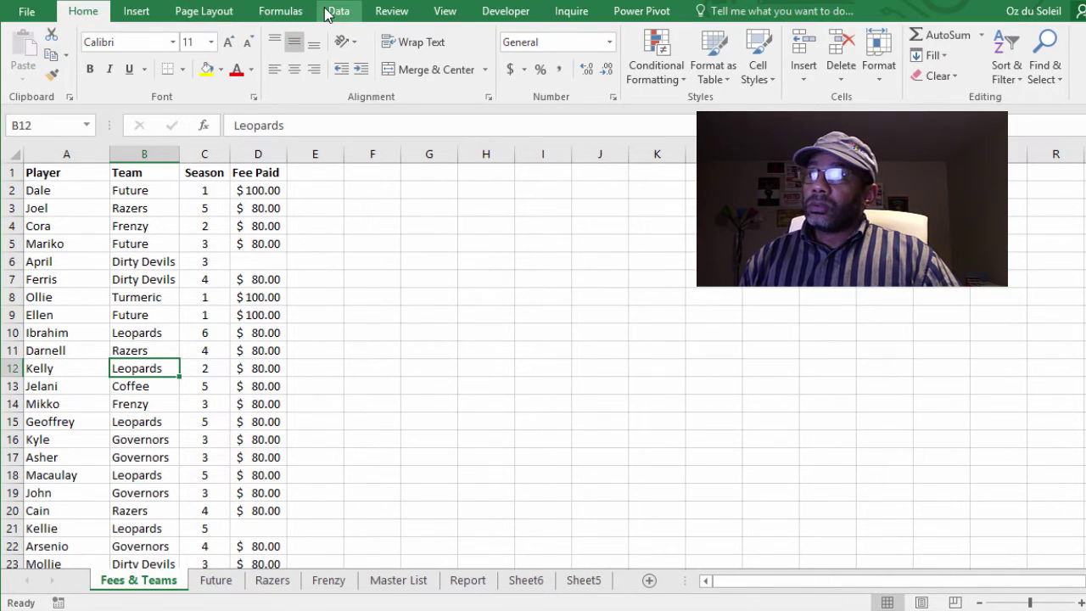
left_click(137, 11)
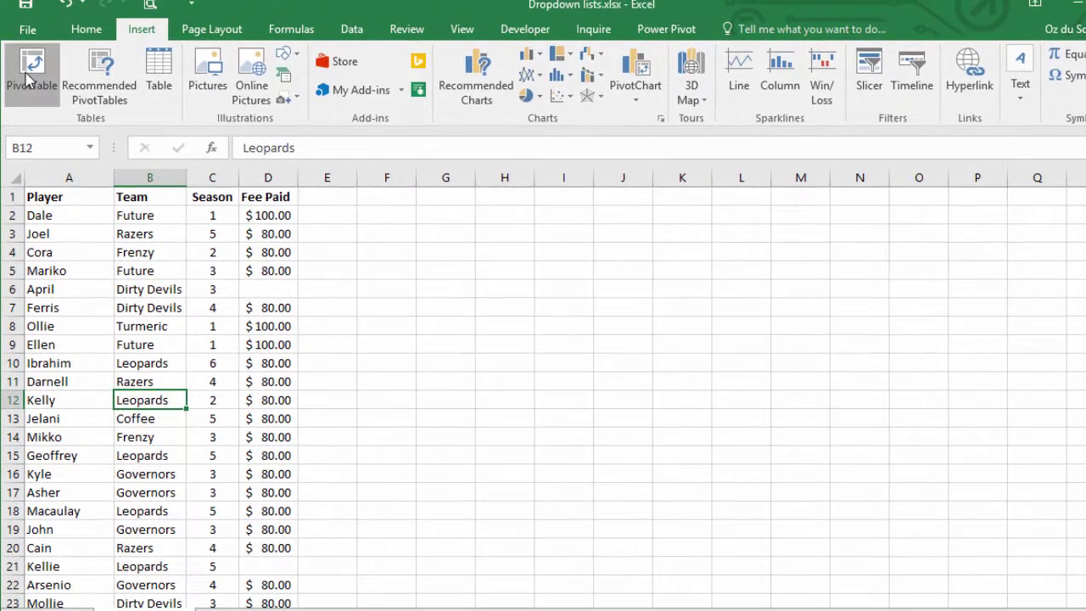
left_click(27, 78)
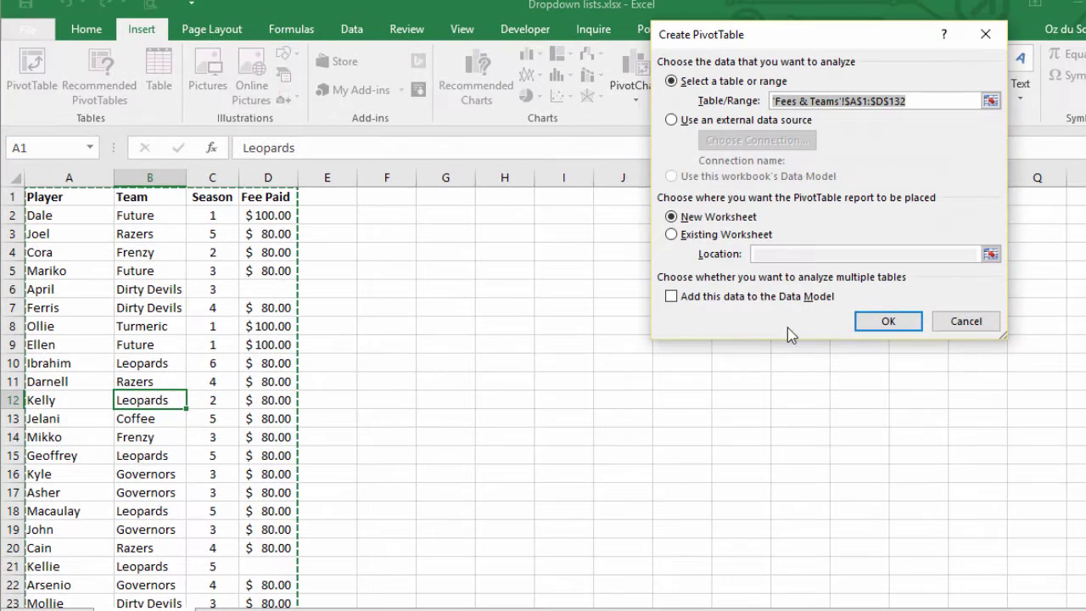
left_click(882, 325)
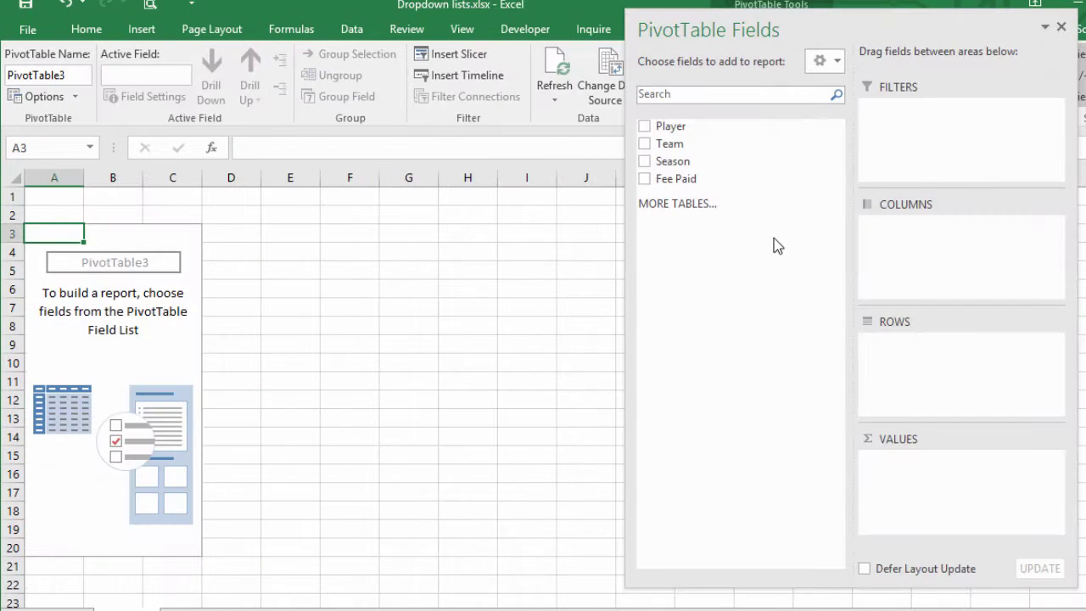
- Put Team in the pivot Rows and a count of Team in Values
left_click_drag(709, 189, 877, 378)
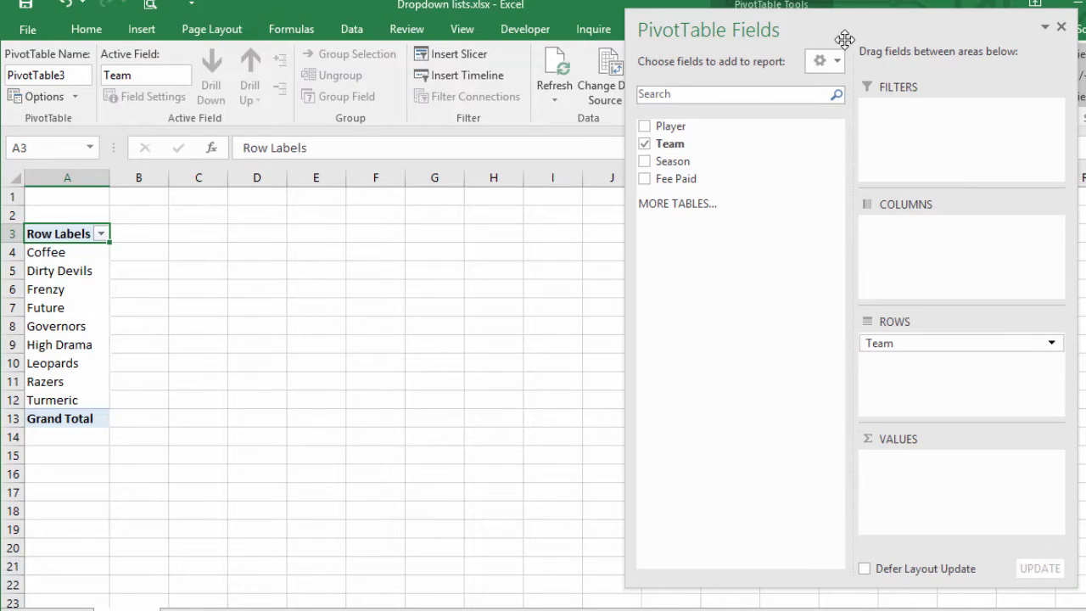
left_click_drag(844, 39, 538, 34)
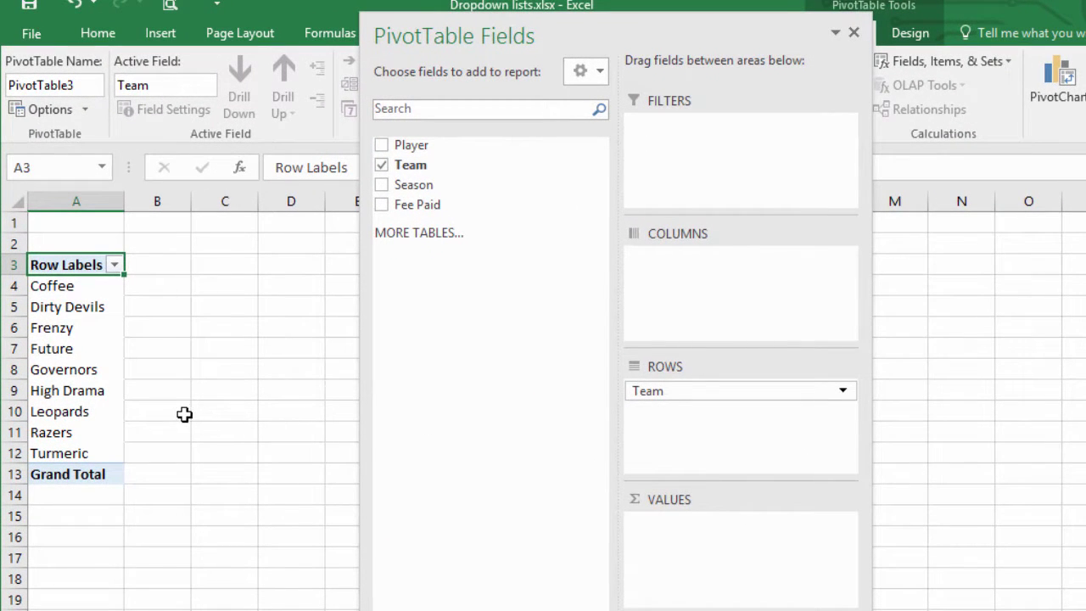
left_click(71, 291)
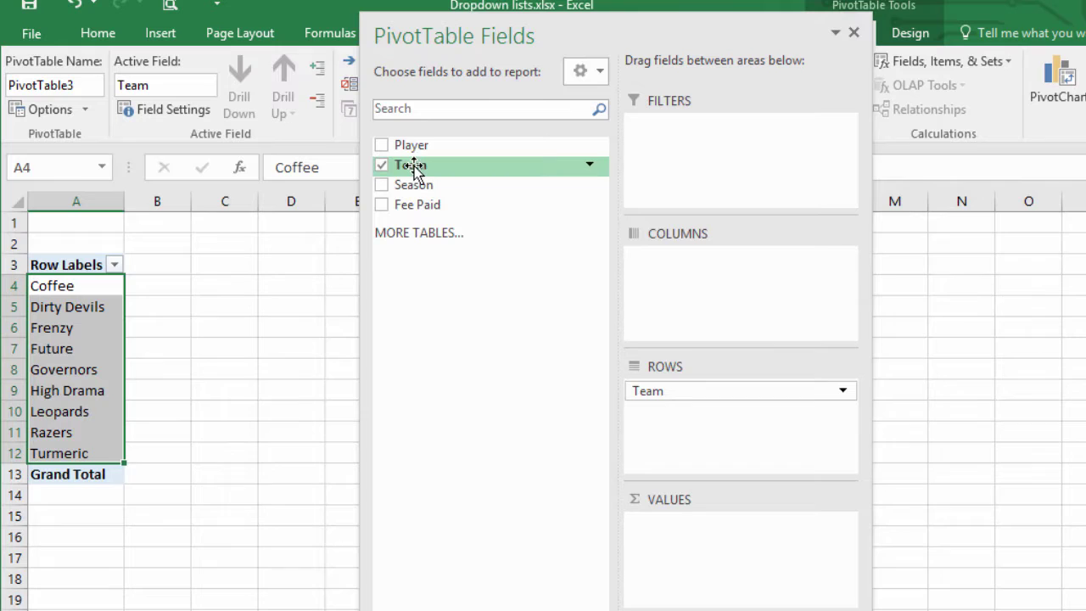
left_click_drag(412, 166, 725, 567)
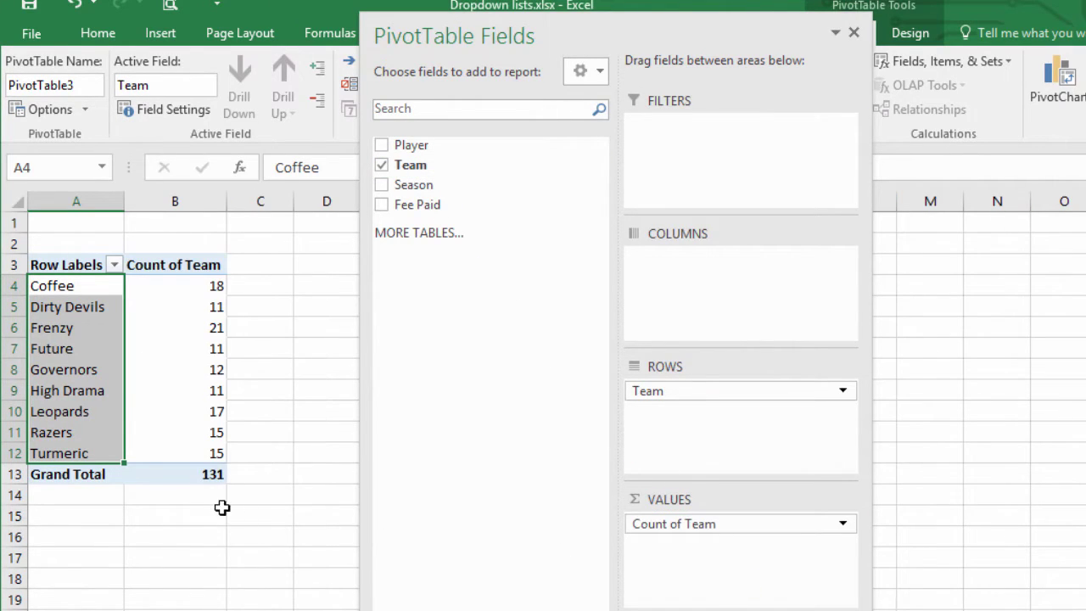
mouse_move(179, 469)
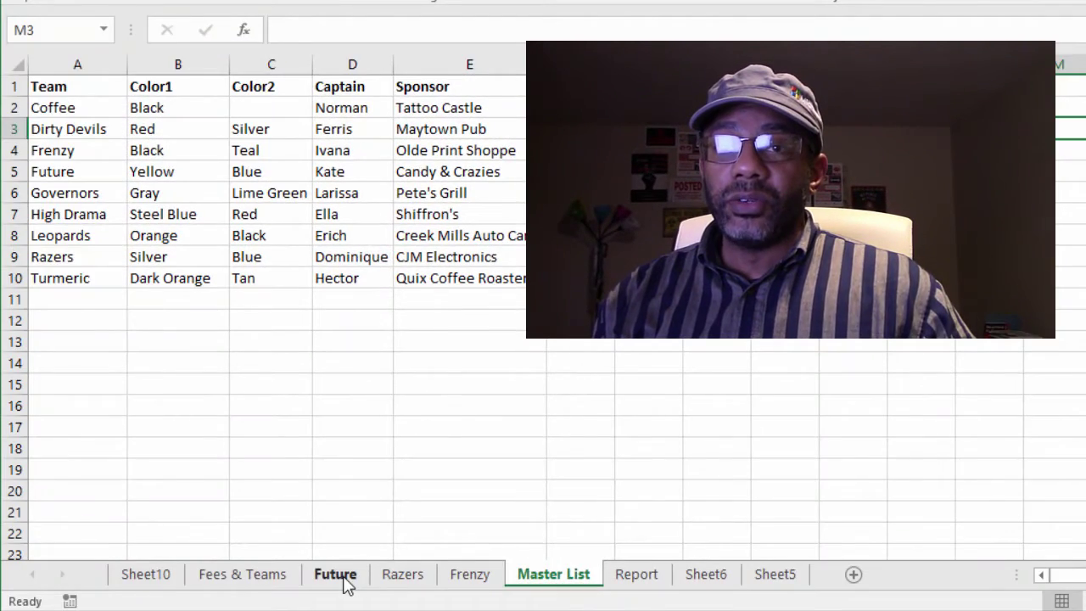
- Delete the Future, Razers and Frenzy sheets, confirming each deletion
left_click(345, 577)
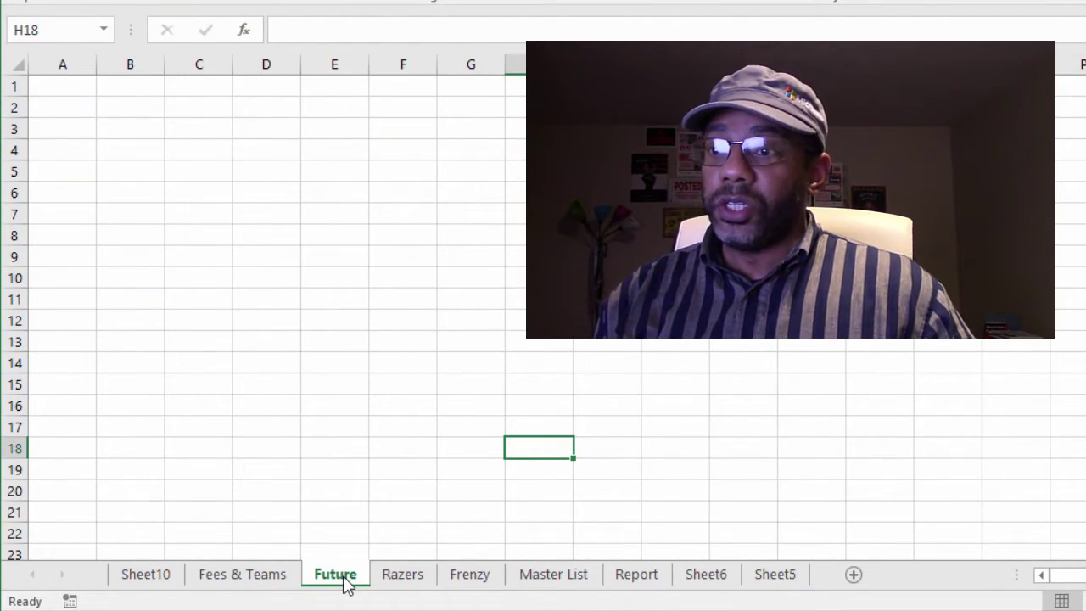
right_click(345, 577)
left_click(398, 351)
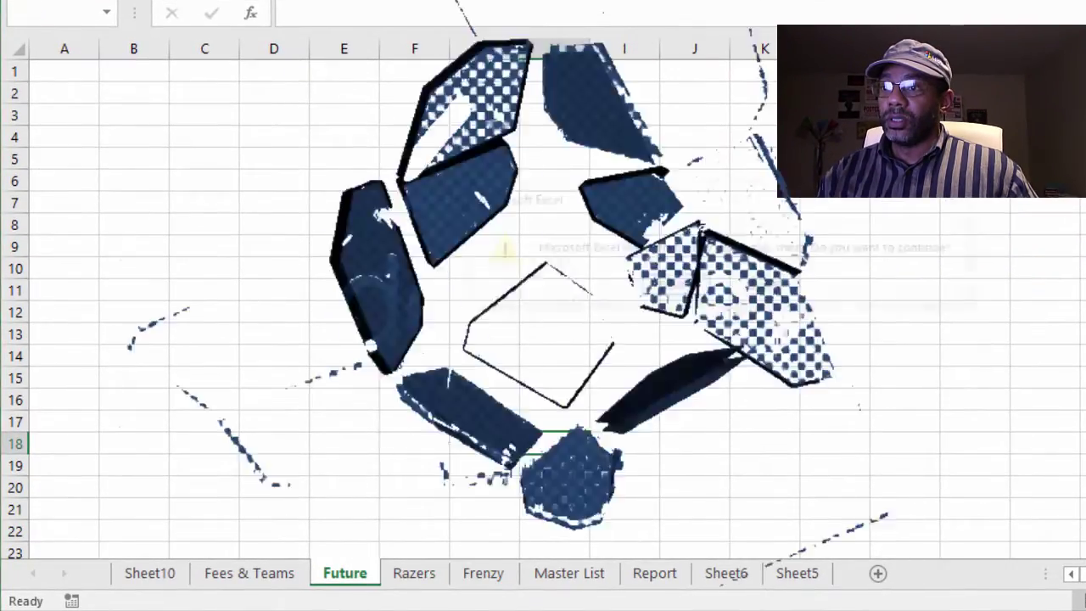
left_click(673, 288)
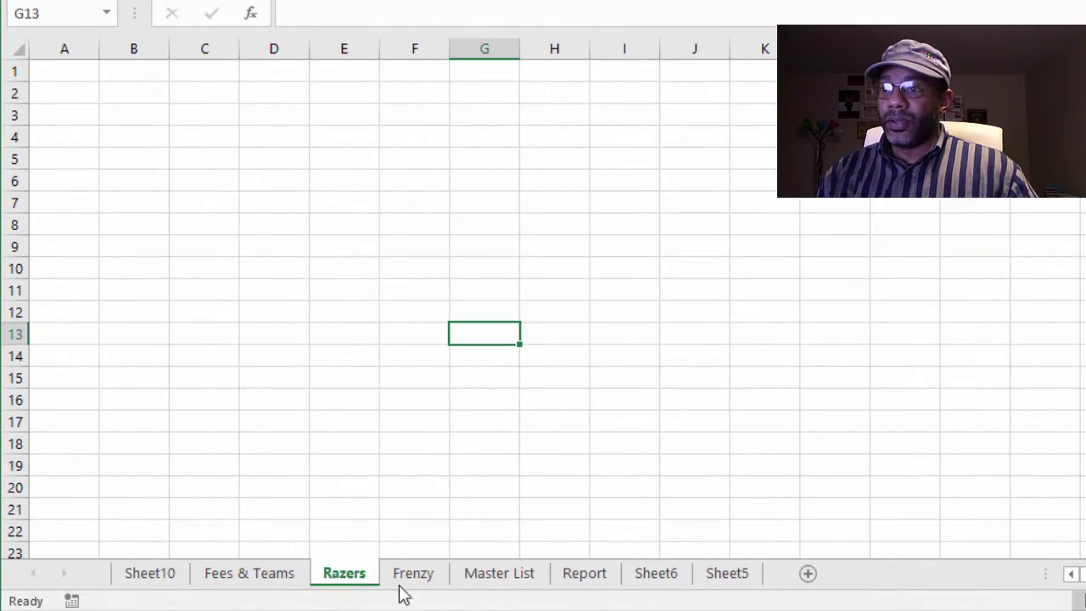
right_click(351, 579)
key("Escape")
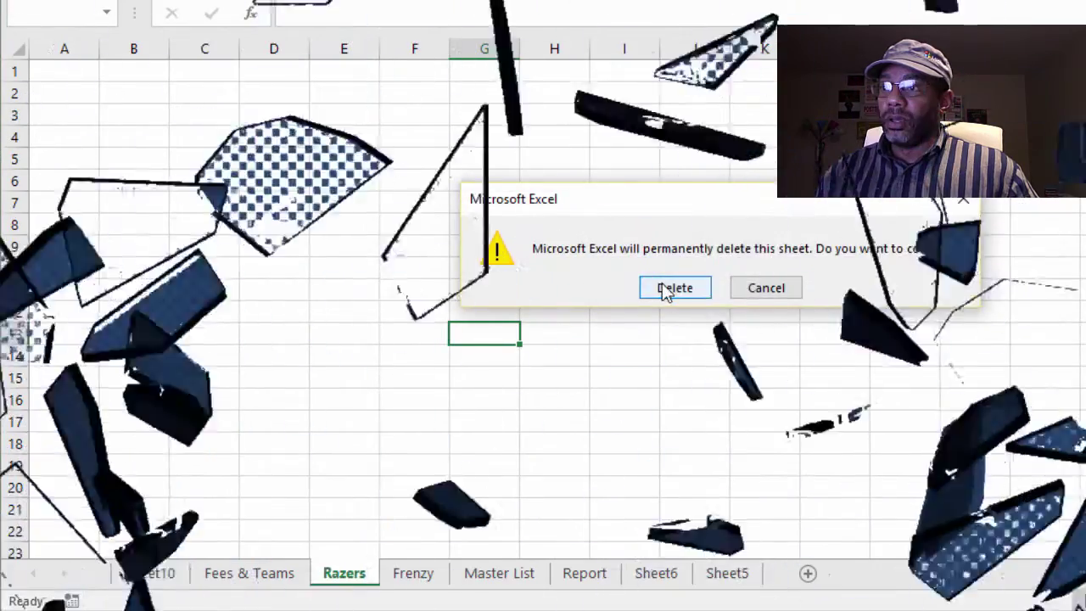
left_click(674, 289)
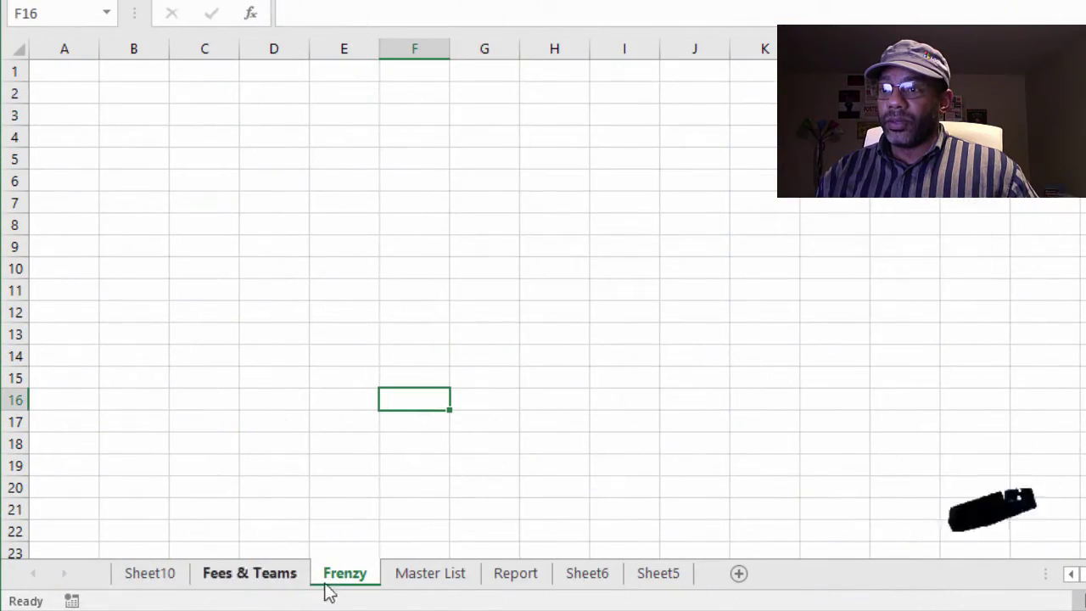
right_click(353, 579)
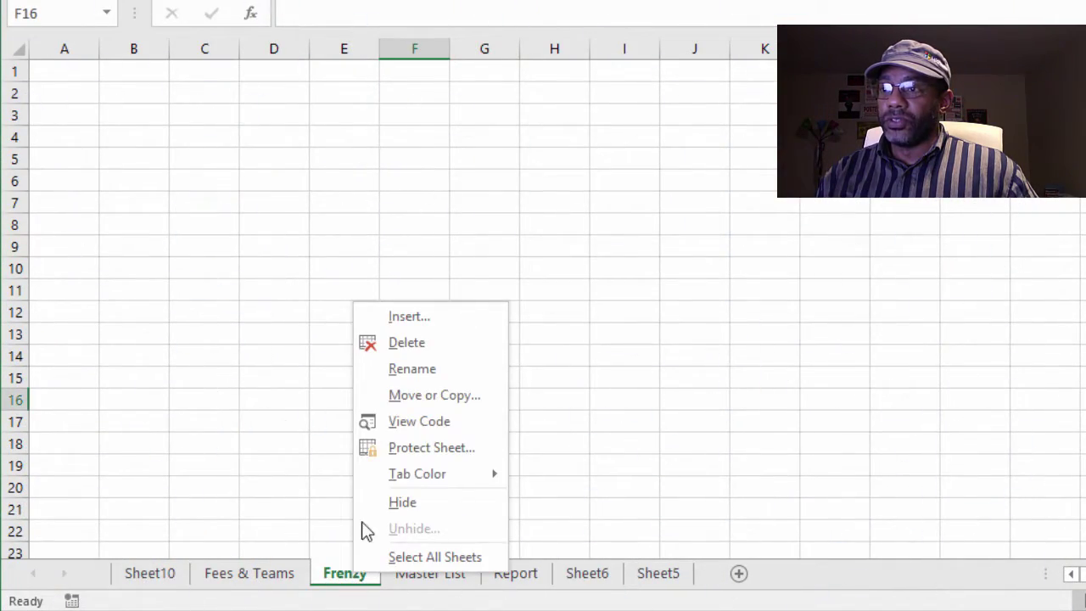
left_click(398, 343)
left_click(659, 290)
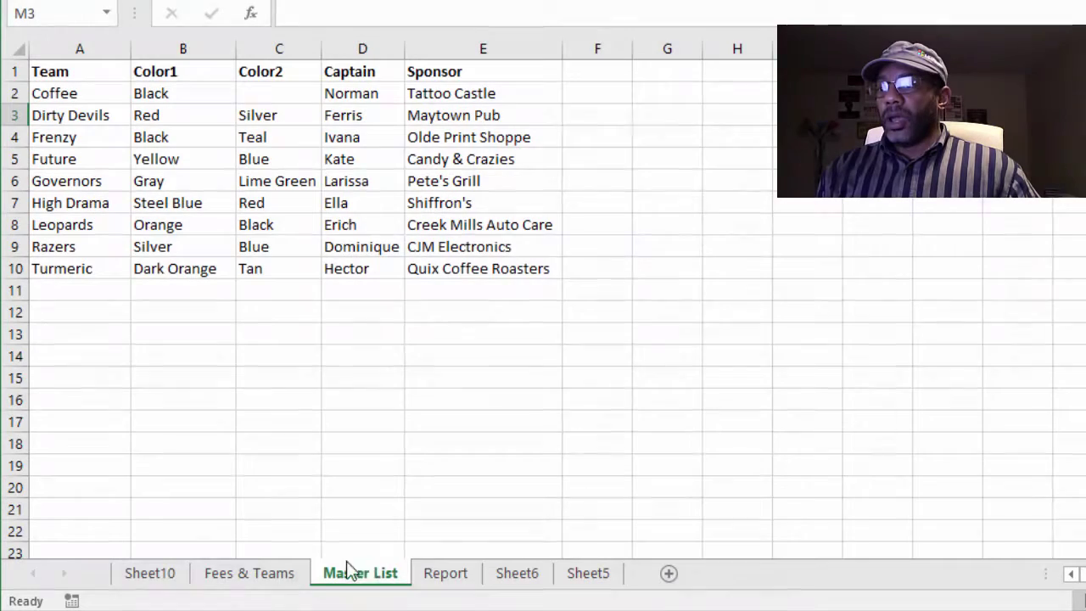
- On Report, shift the request text box toward columns L–M and move Team to A2, Captain to D2
left_click(430, 577)
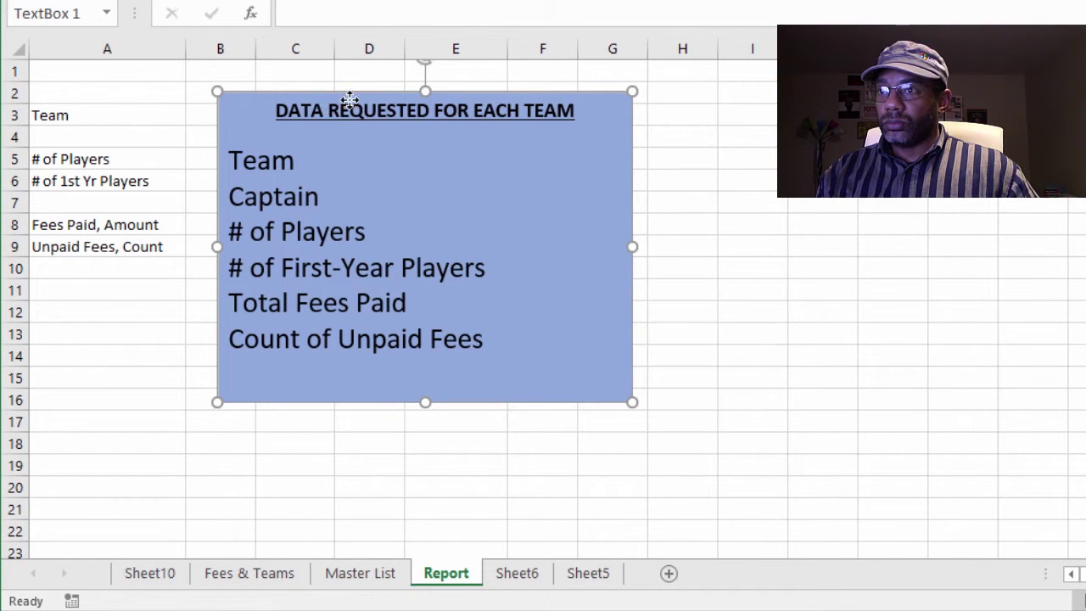
left_click_drag(351, 97, 1042, 114)
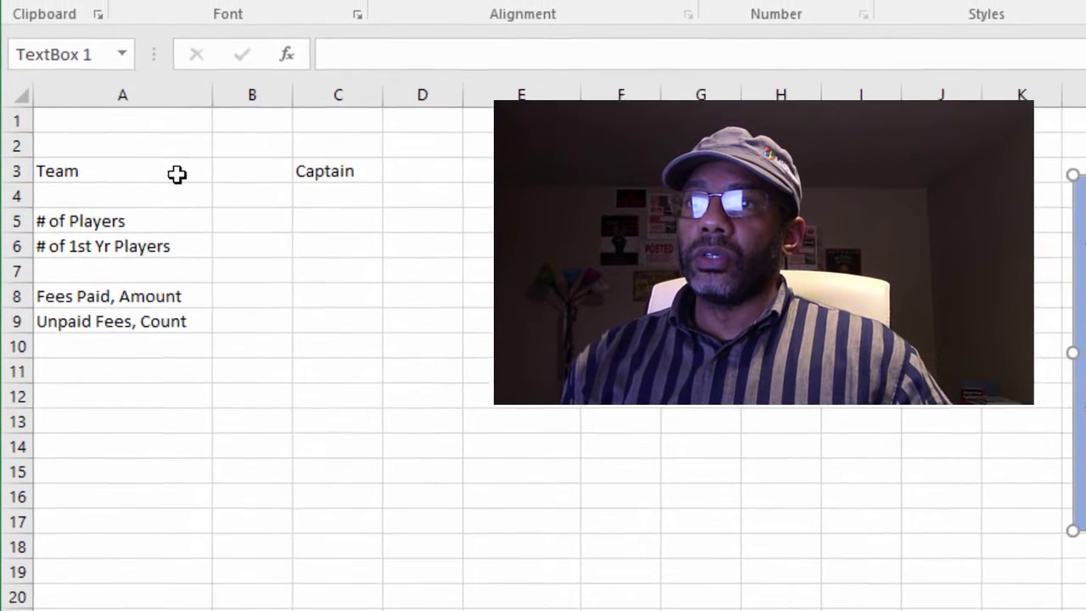
left_click(177, 173)
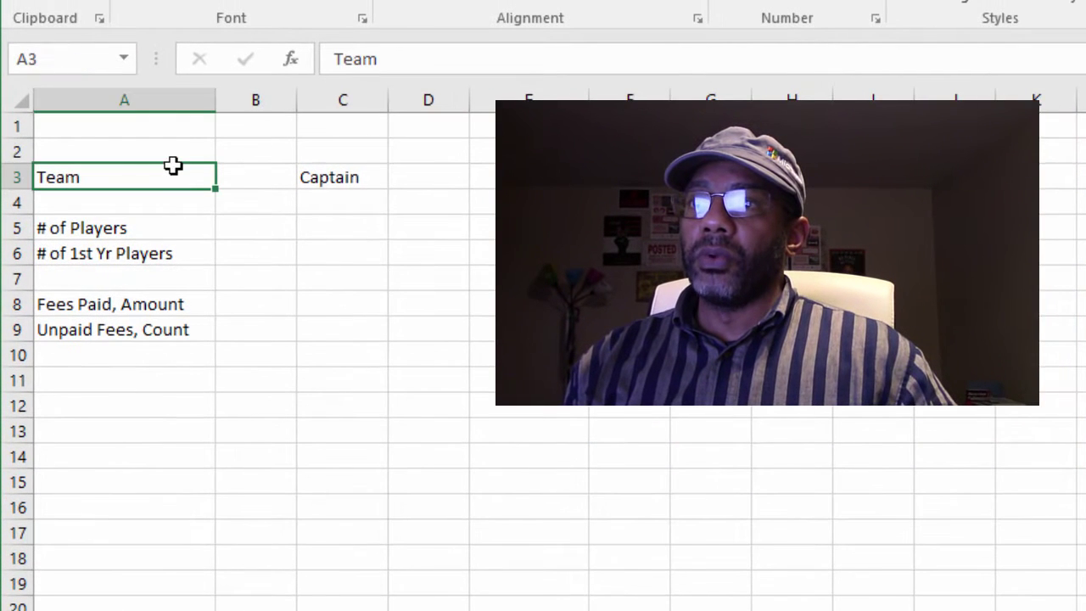
left_click_drag(175, 164, 170, 157)
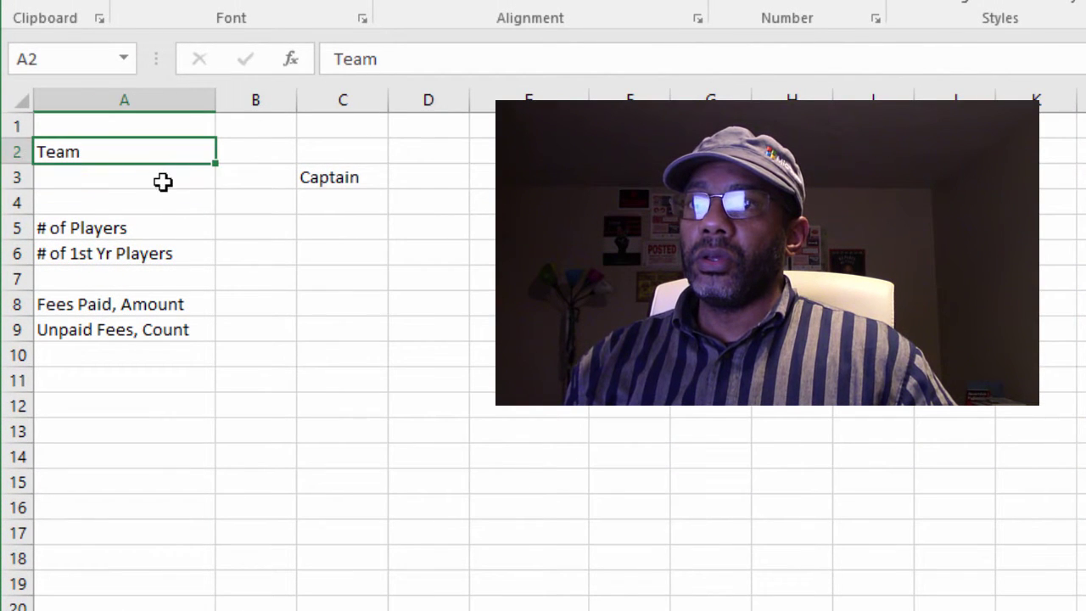
left_click(161, 174)
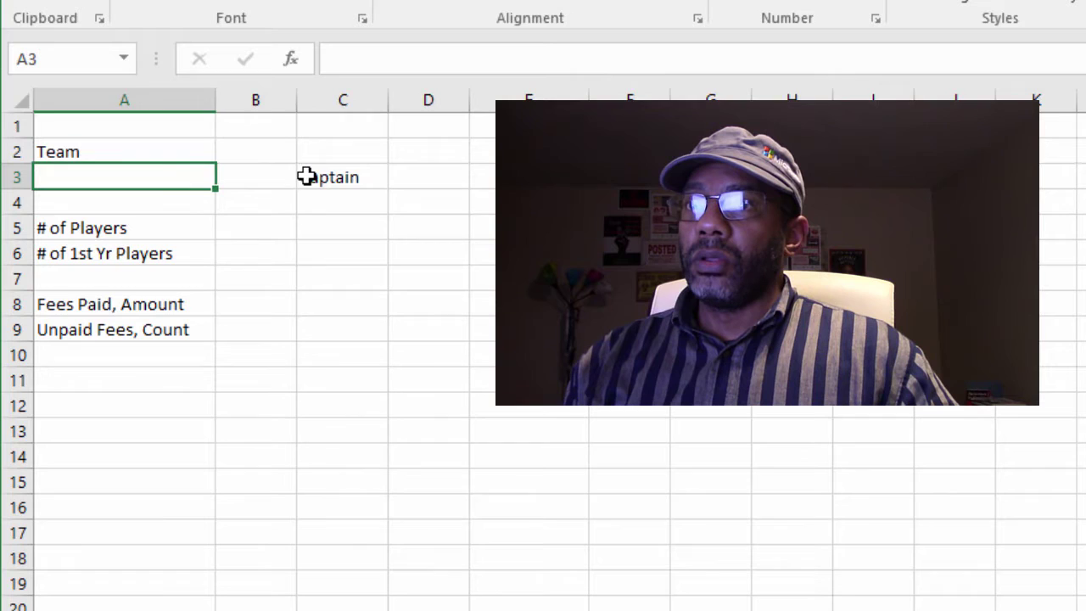
left_click(307, 177)
left_click_drag(317, 167, 413, 158)
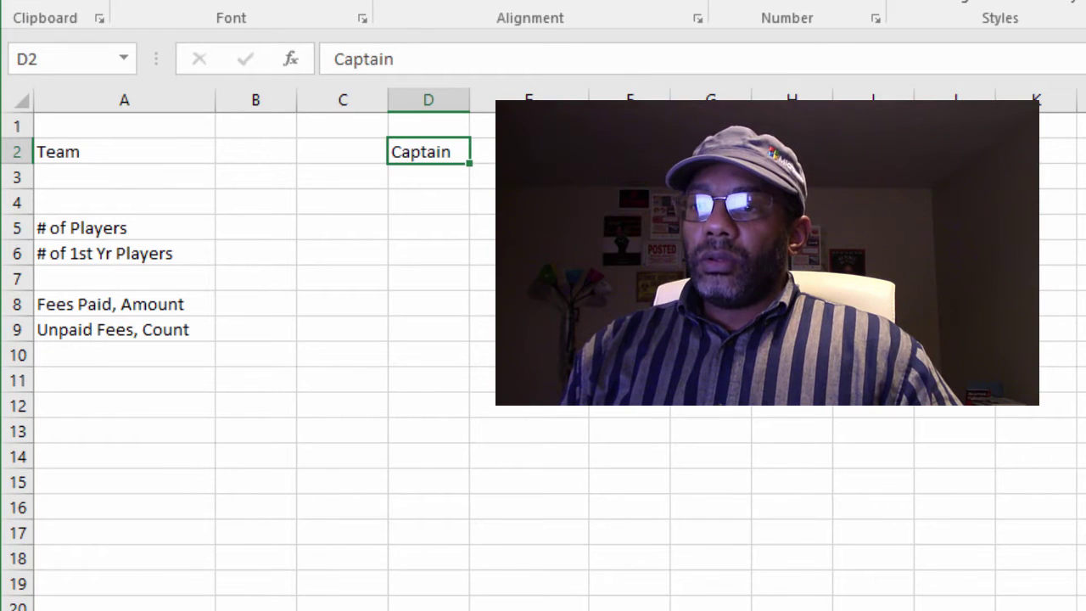
key("ctrl+Page_Down")
left_click(212, 228)
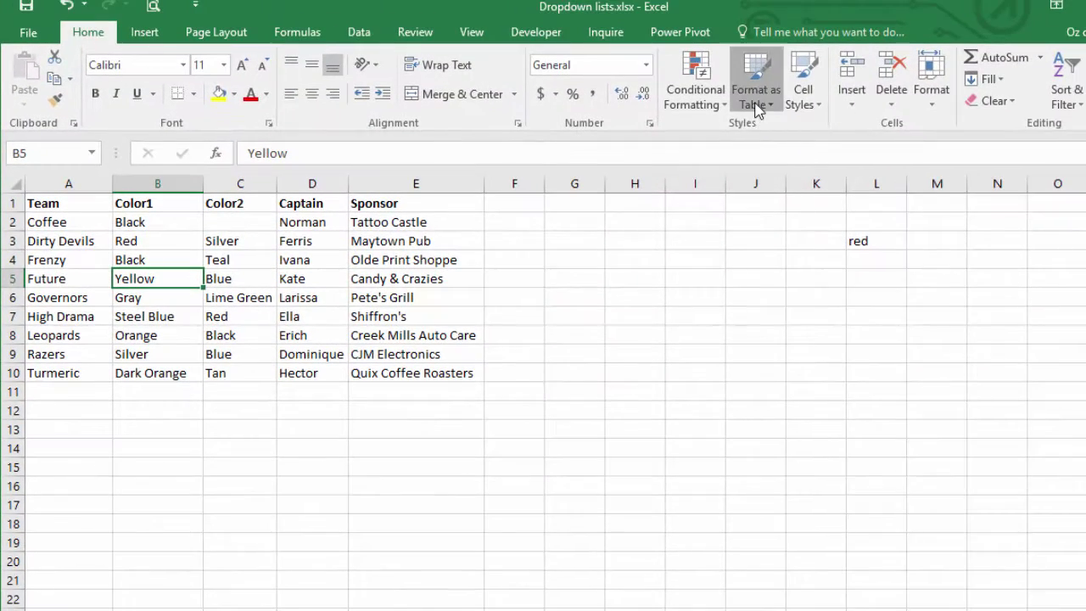
- Format Master List A1:E10 as a table with headers in the black-header light style
left_click(897, 43)
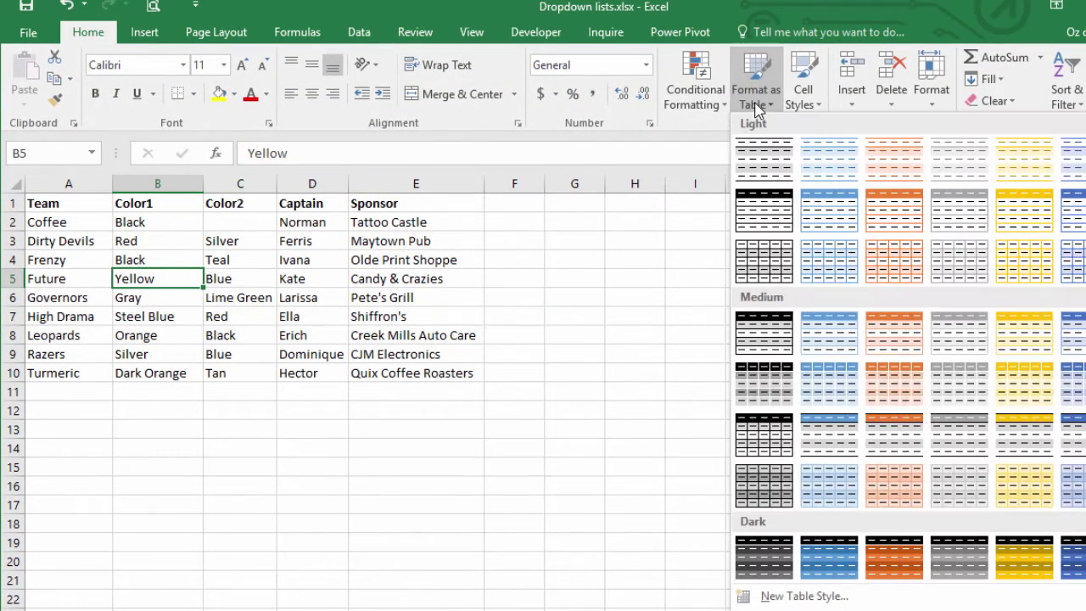
left_click(767, 209)
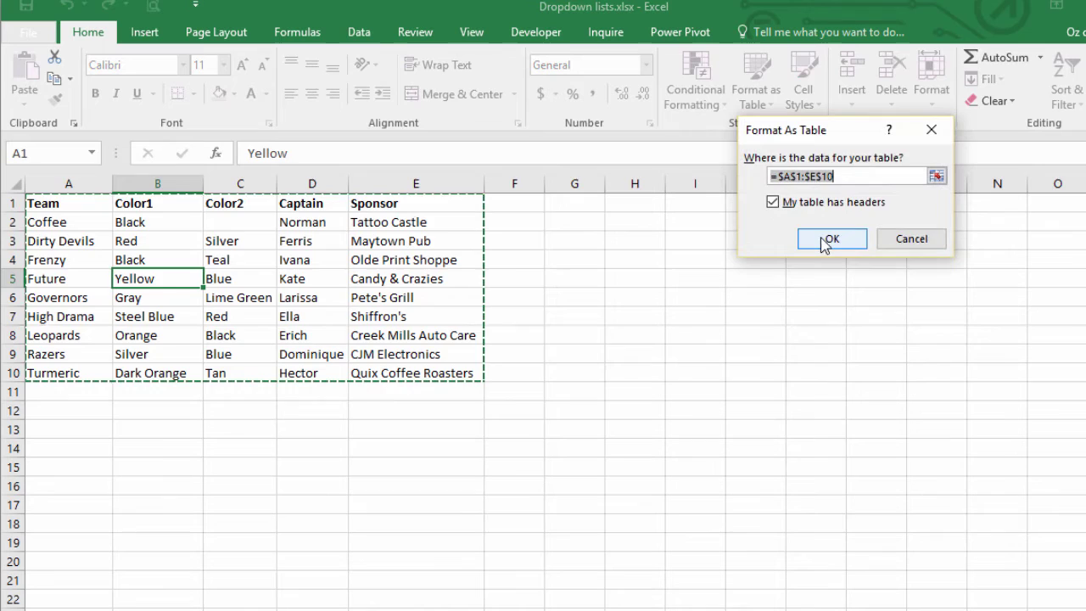
left_click(828, 238)
left_click(316, 340)
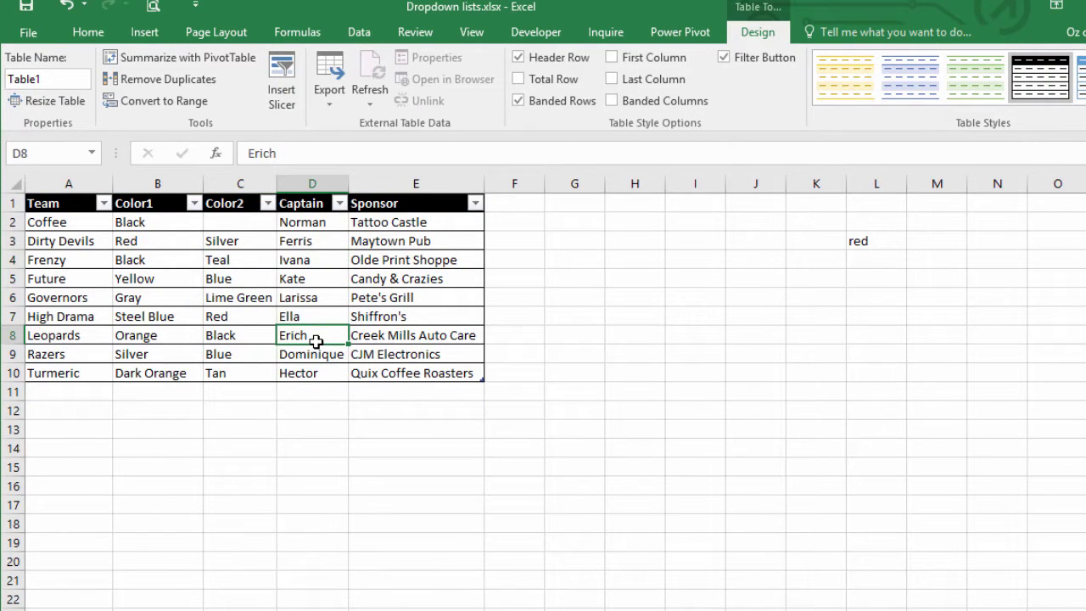
left_click(247, 517)
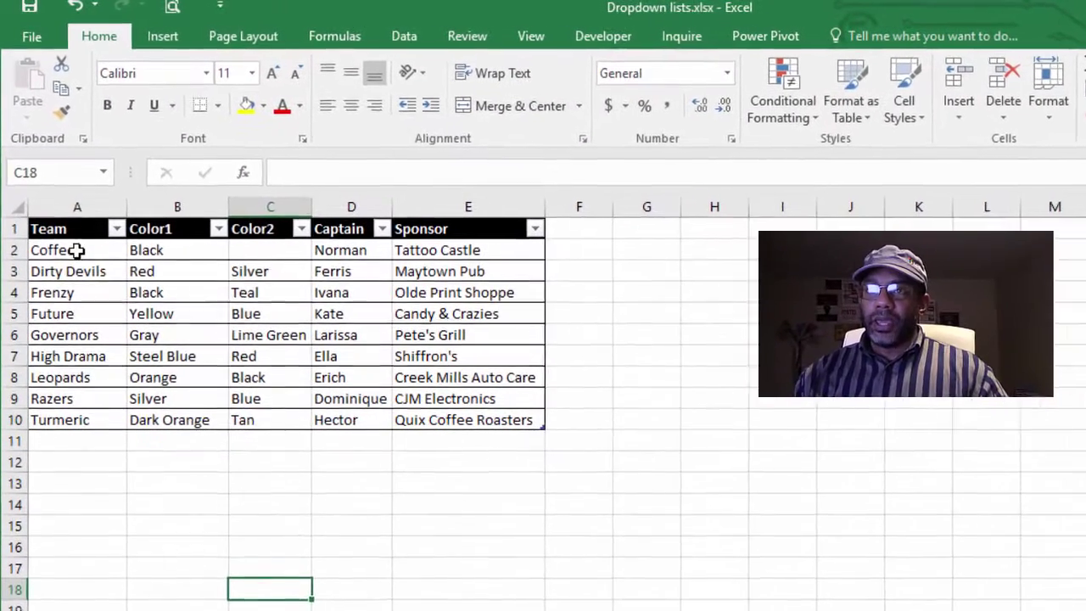
- Name A2:A10 'teams' in the Name Box, then go back to the Report sheet
left_click_drag(68, 221, 77, 372)
left_click_drag(87, 422, 88, 423)
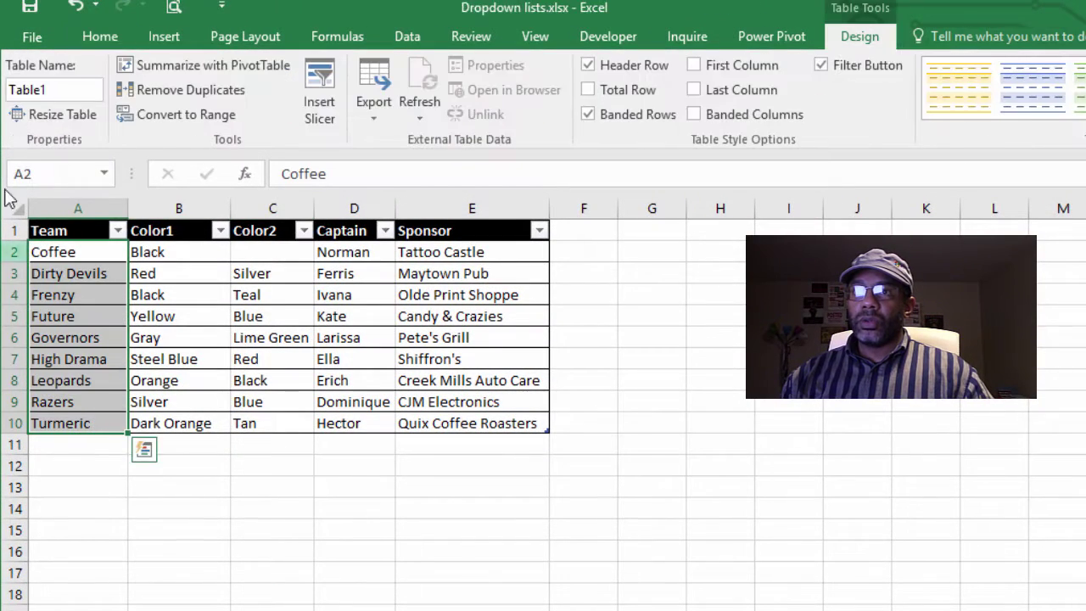
left_click(23, 173)
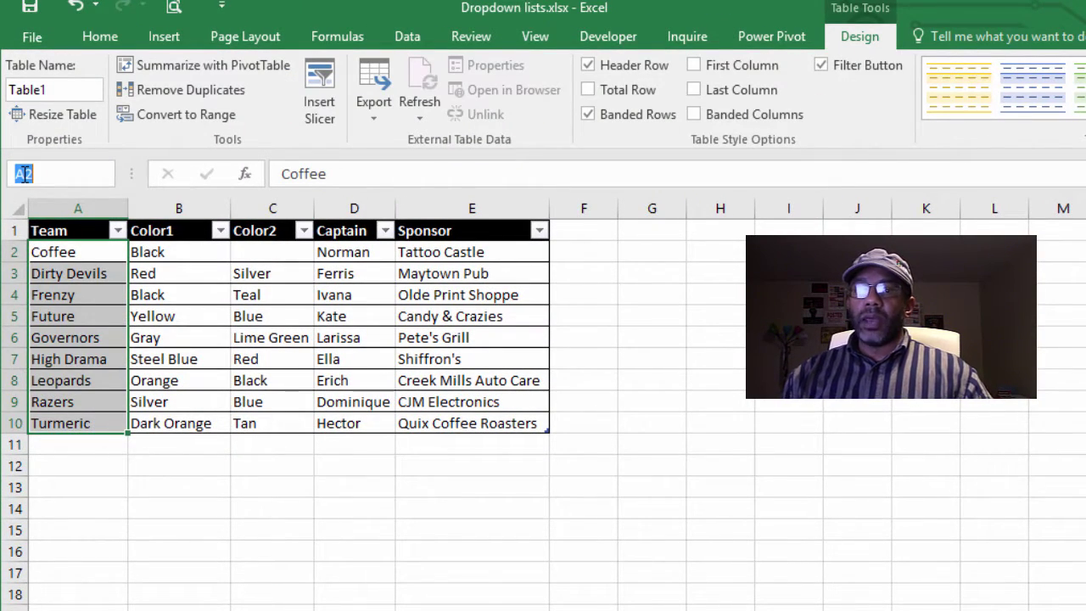
type("teams")
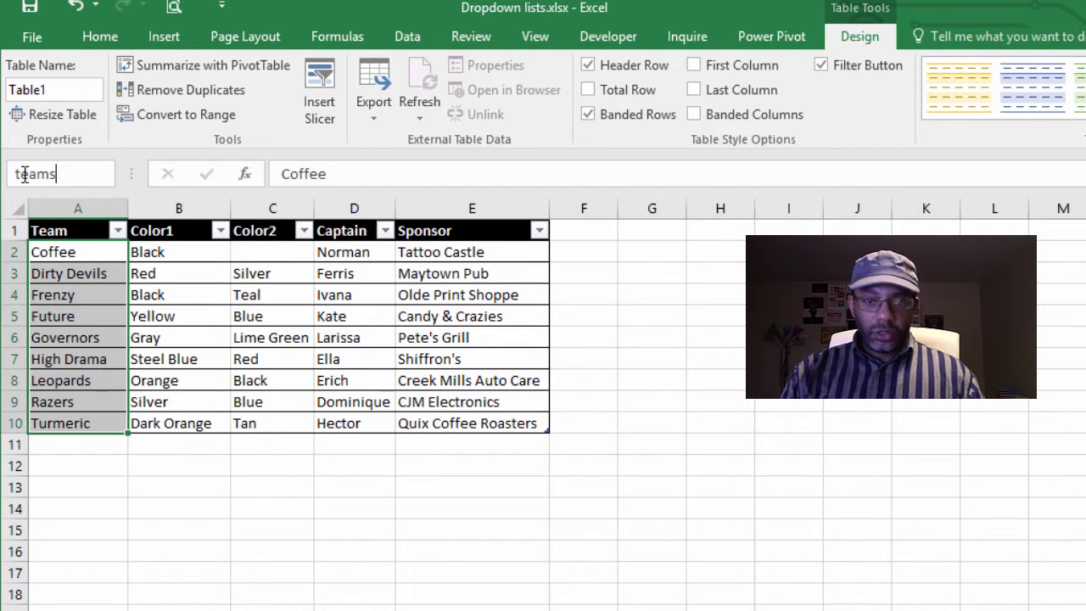
key("Return")
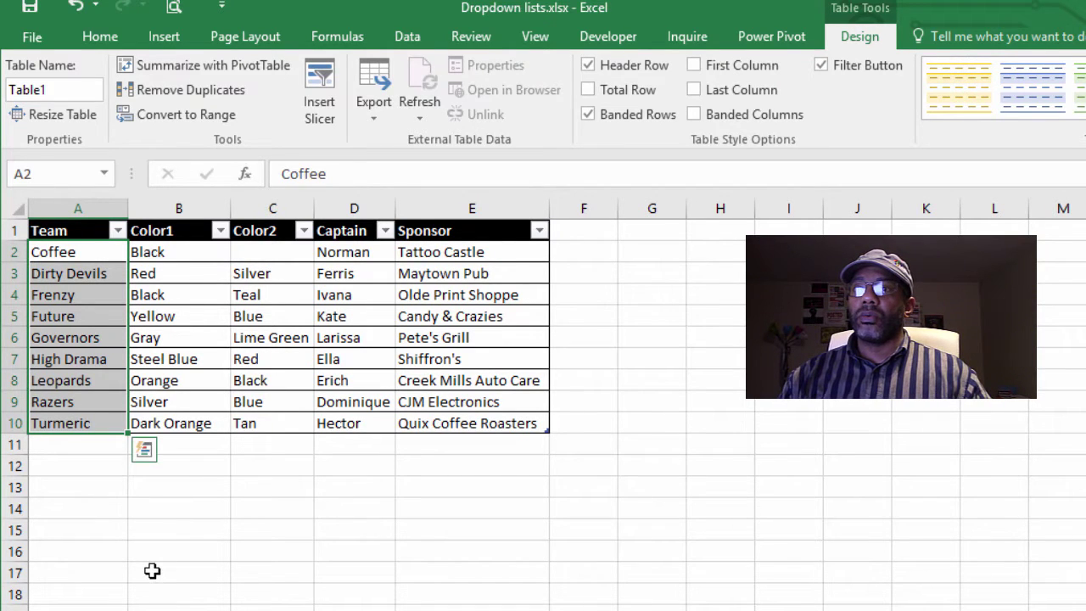
key("ctrl+Page_Down")
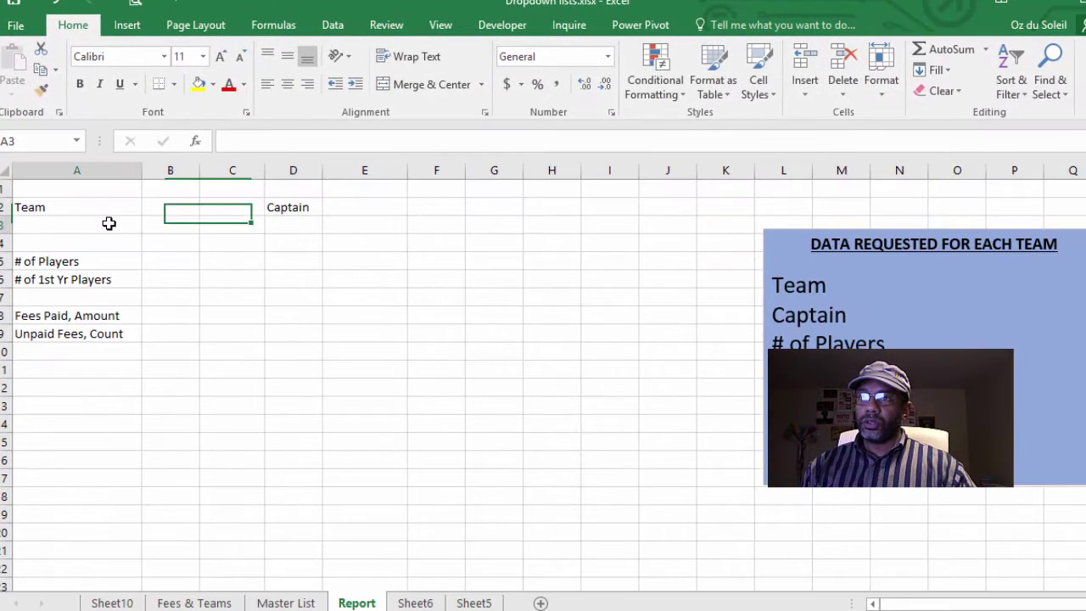
- Give A3 List validation with source =teams and Ignore blank turned off
left_click(143, 271)
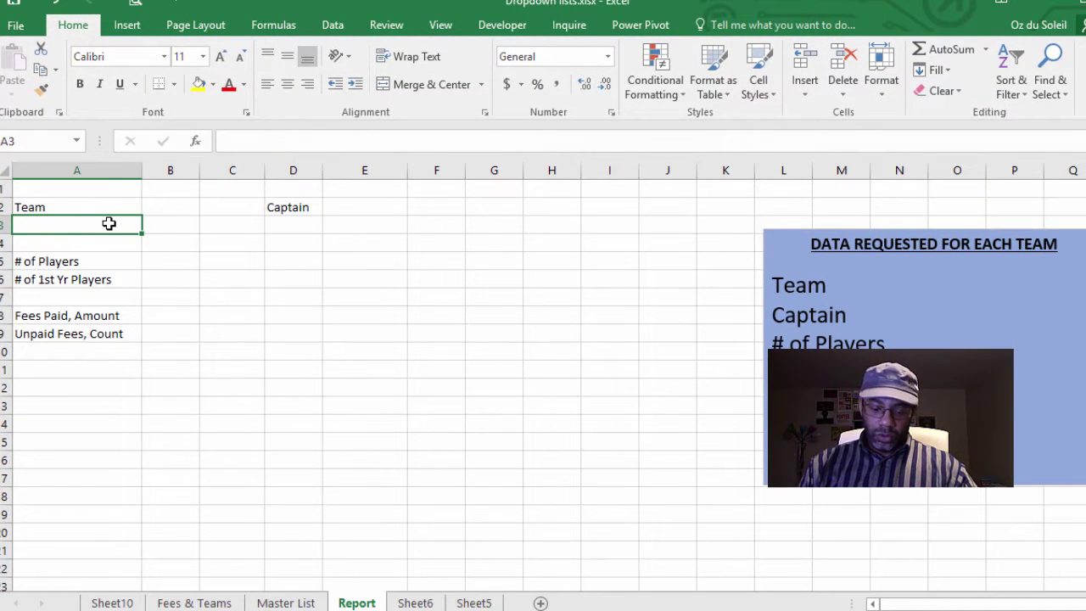
left_click(333, 24)
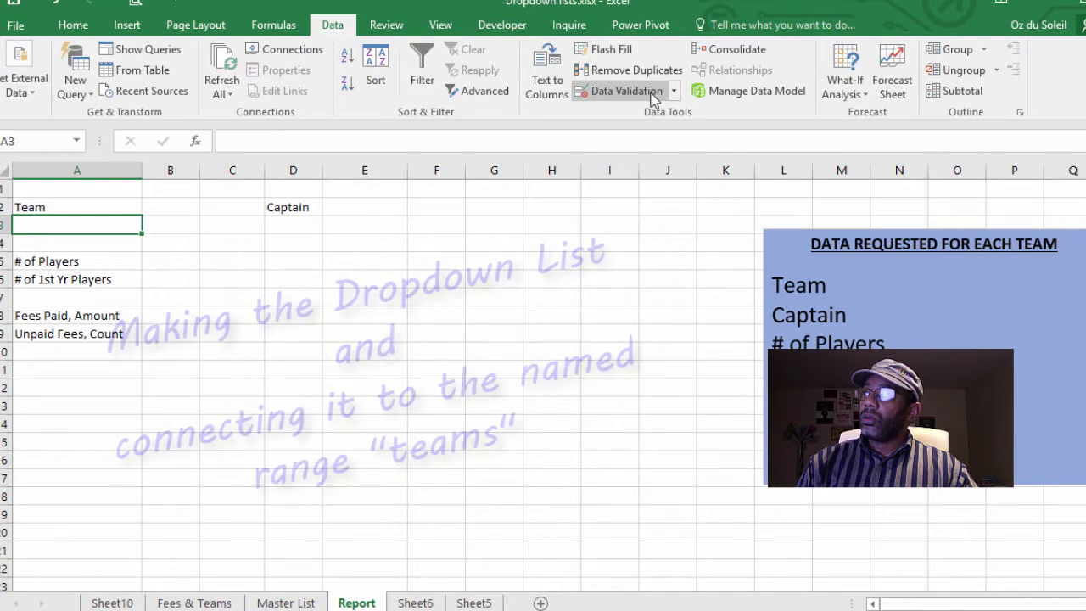
left_click(624, 91)
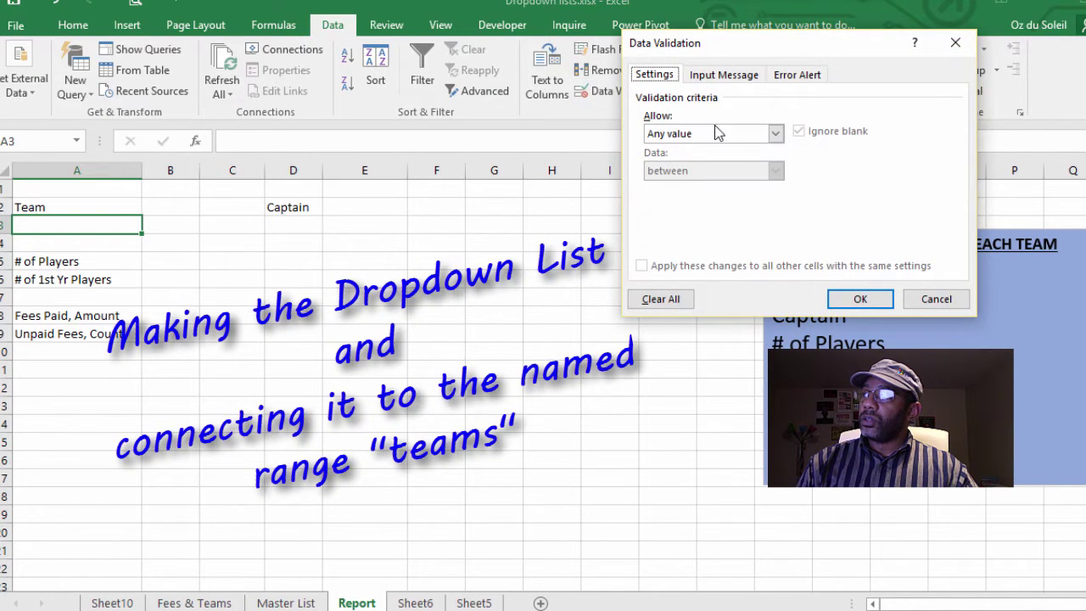
left_click(775, 134)
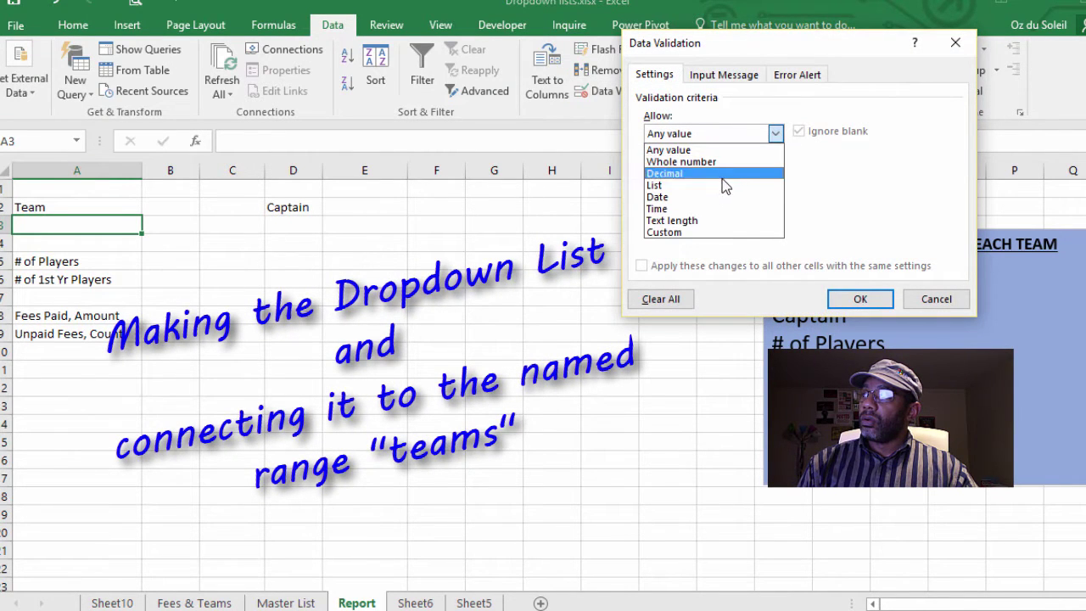
left_click(720, 185)
left_click(799, 131)
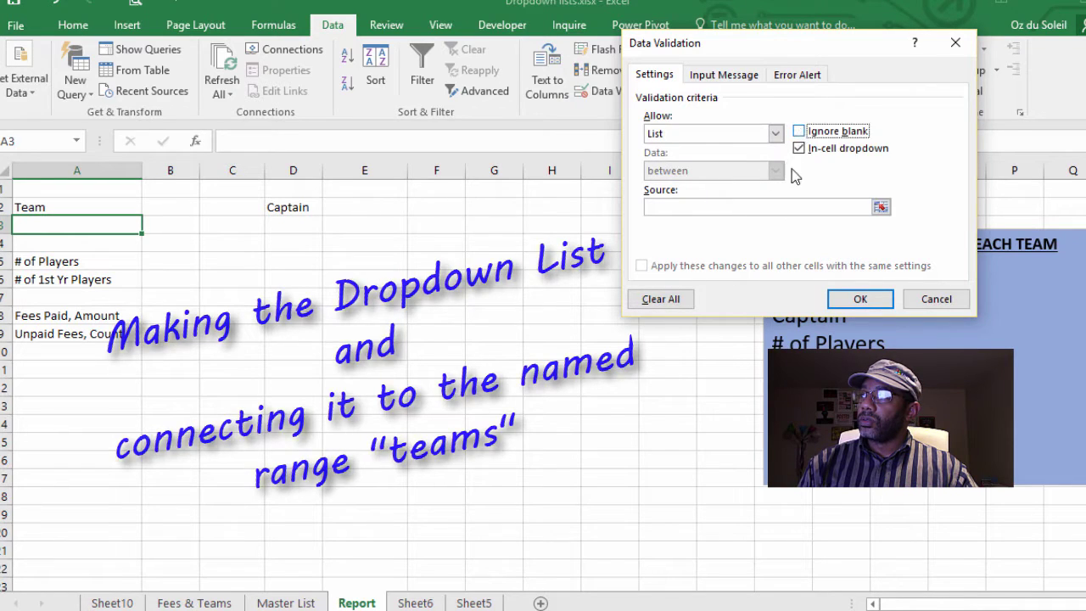
left_click(782, 207)
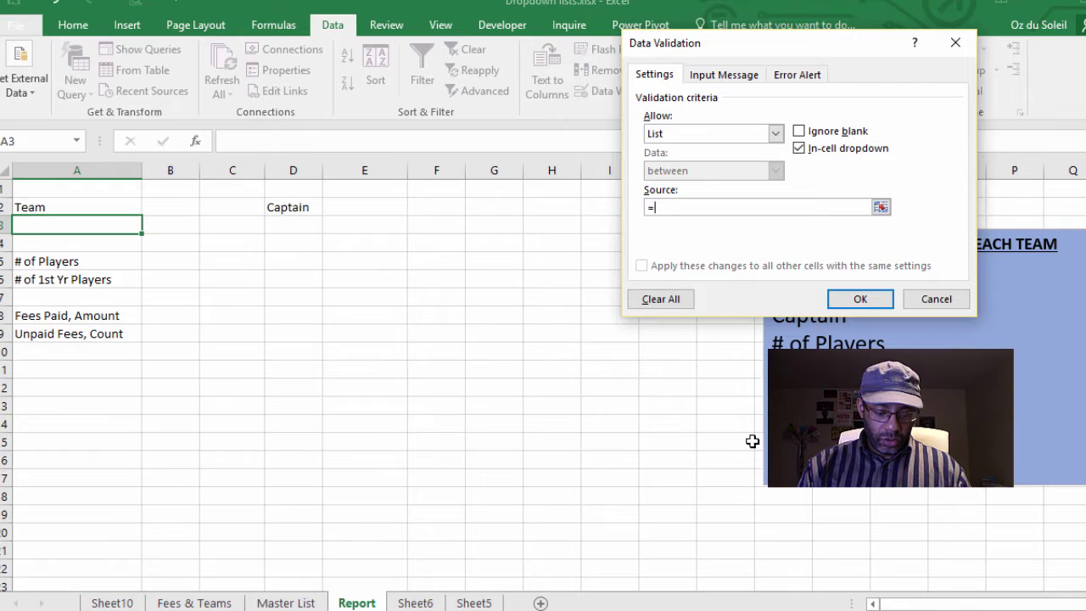
type("=teams")
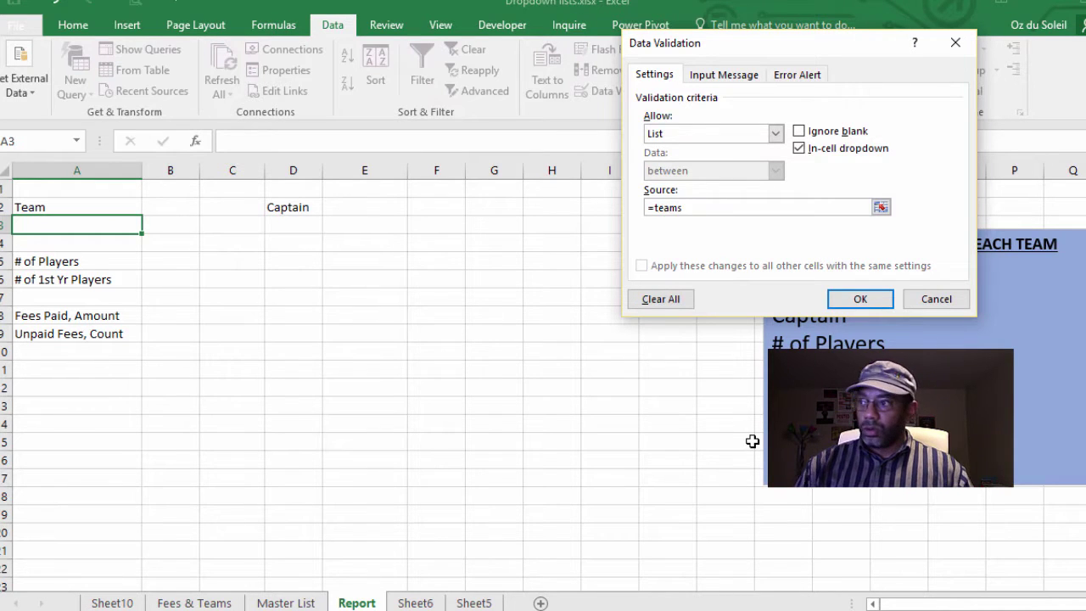
left_click(839, 299)
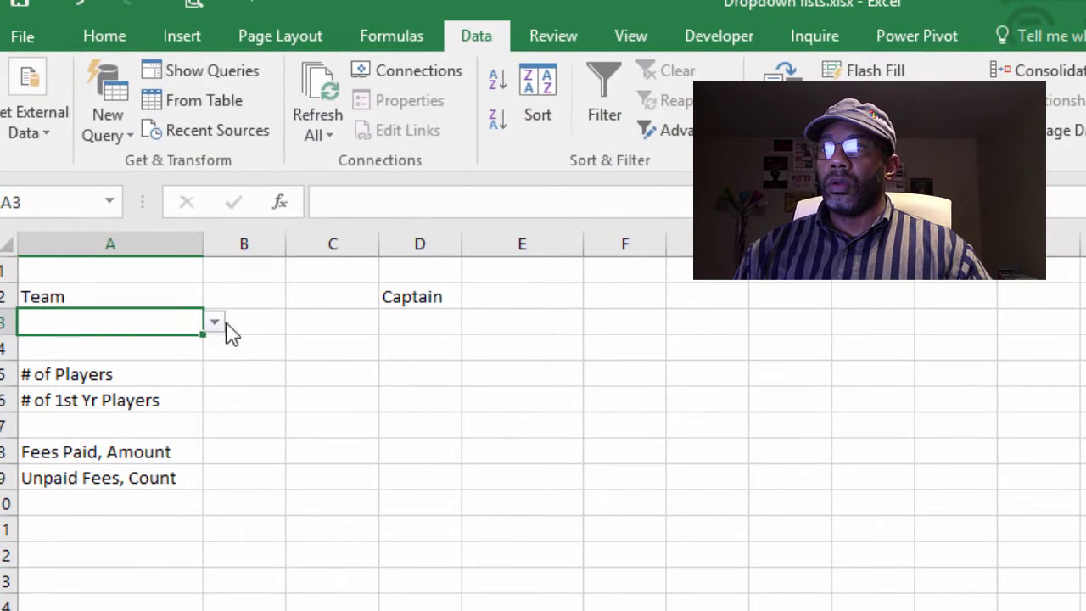
- Pick Frenzy, then Razers, from A3's dropdown, and move to the neighbouring team sheet
left_click(180, 256)
left_click(99, 327)
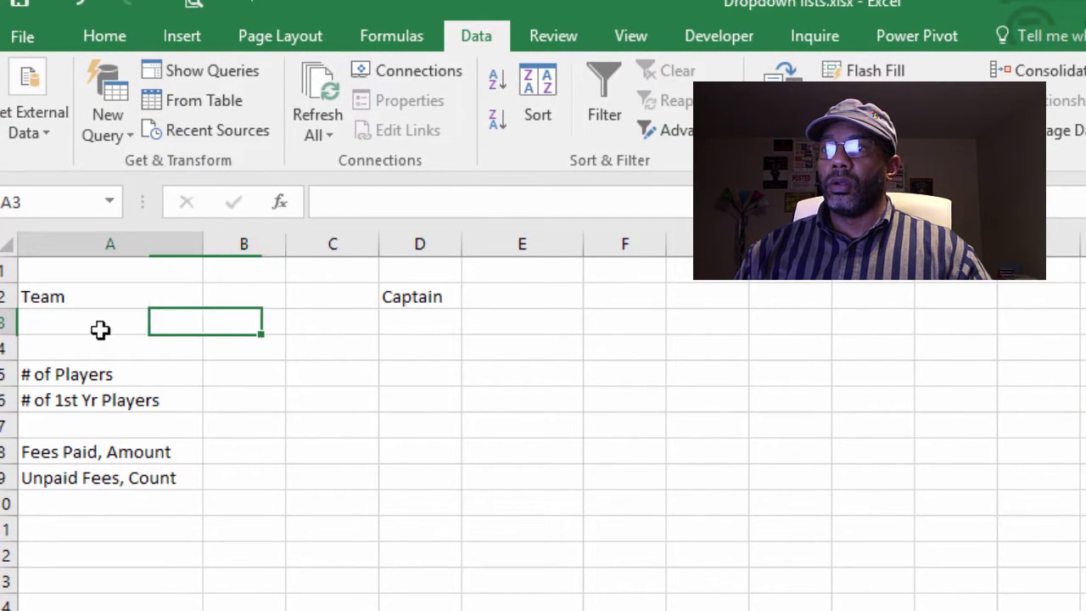
left_click(214, 323)
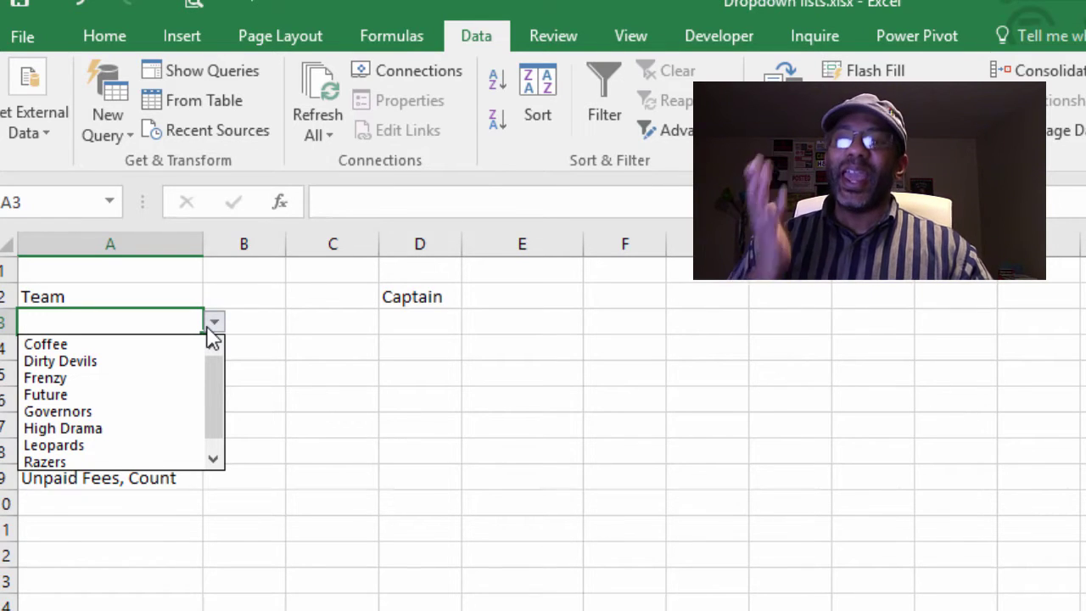
left_click(182, 379)
left_click(213, 324)
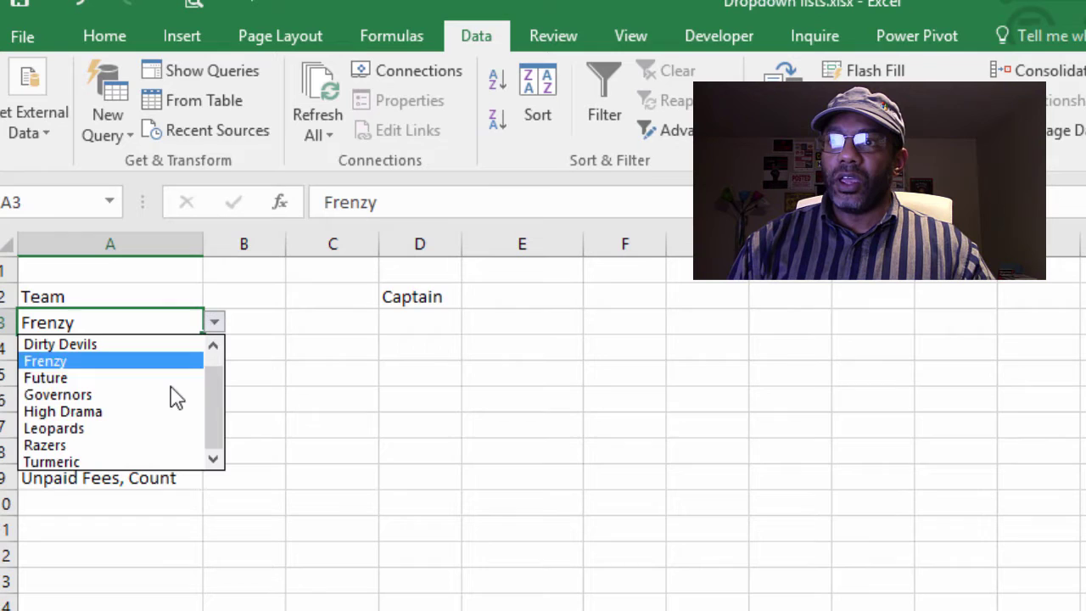
left_click(145, 451)
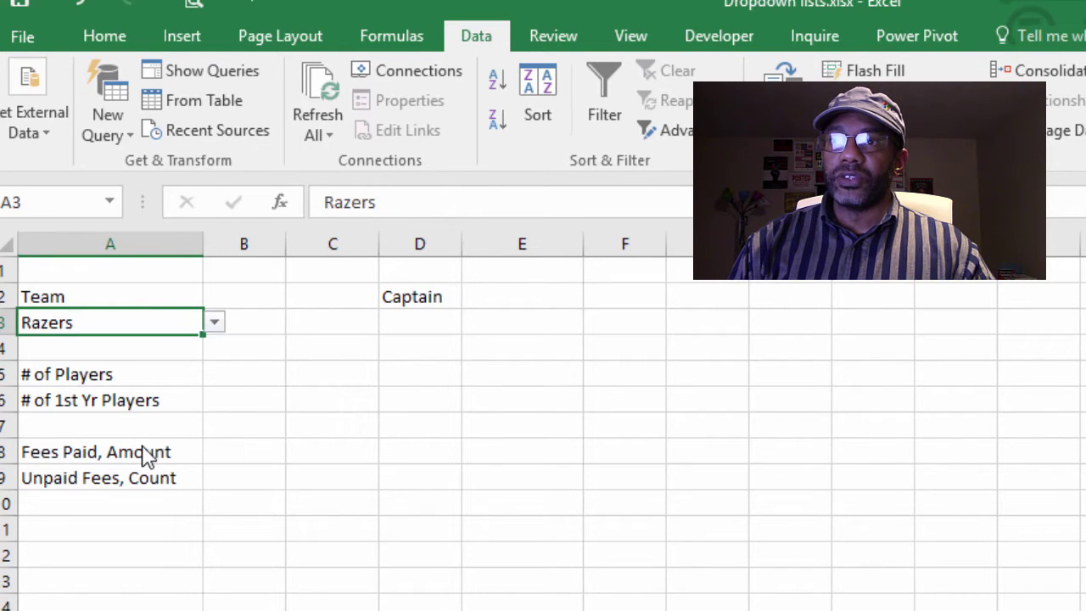
left_click(172, 528)
key("ctrl+Page_Down")
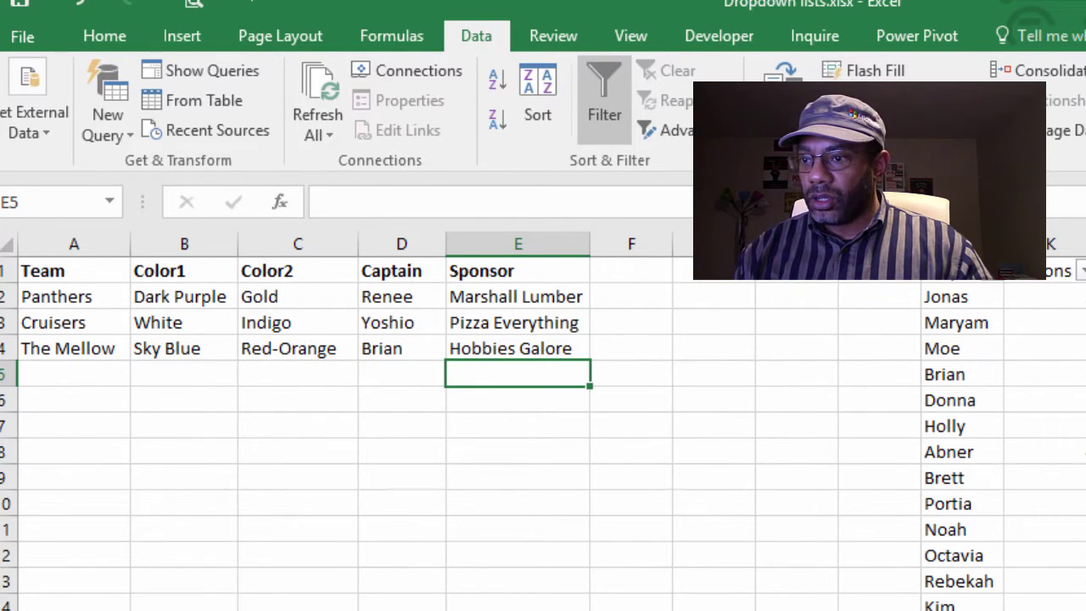
- Enter Panthers in A11 below Turmeric and verify it shows in Report A3's dropdown
key("ctrl+Page_Down")
left_click(86, 526)
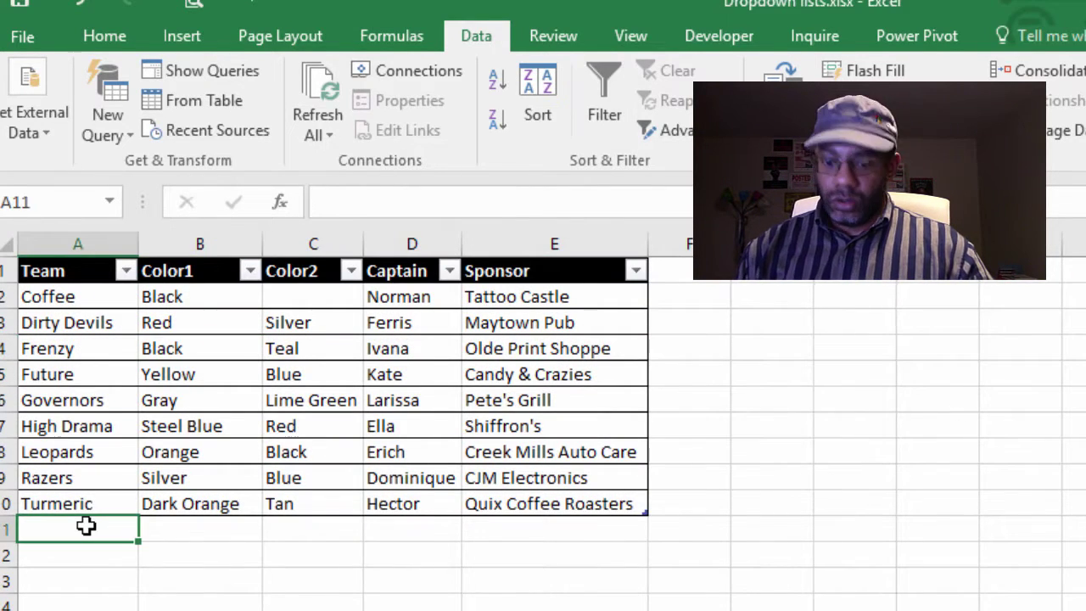
type("Panthers")
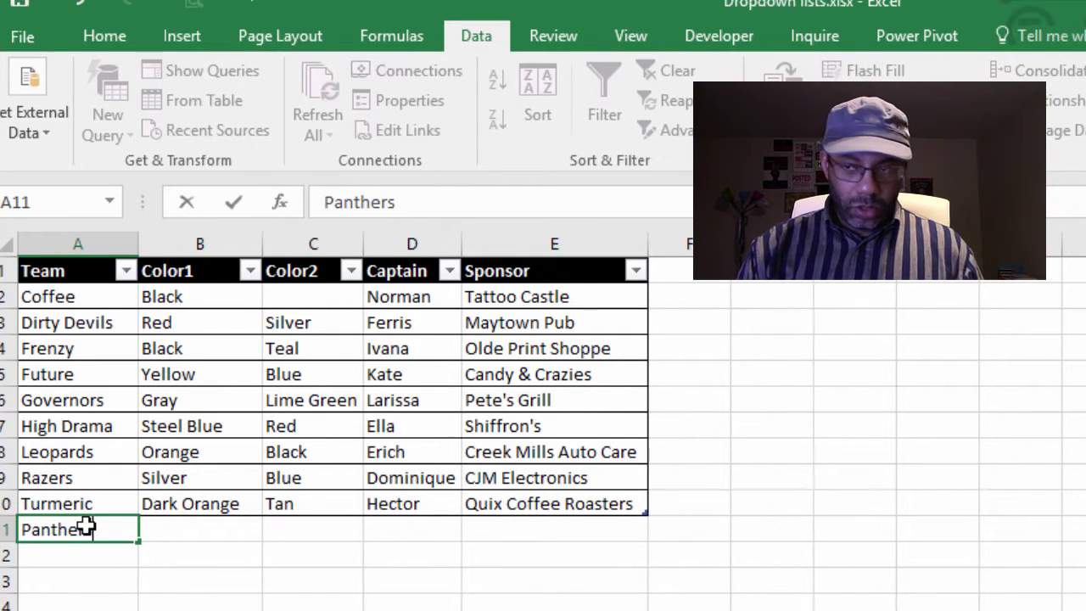
key("Return")
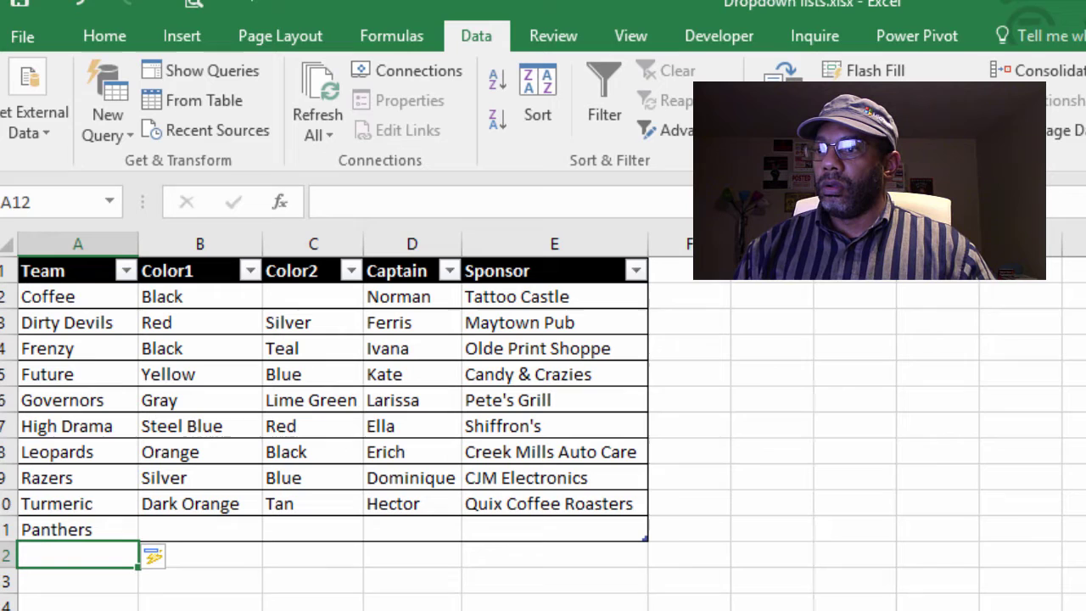
key("ctrl+Page_Down")
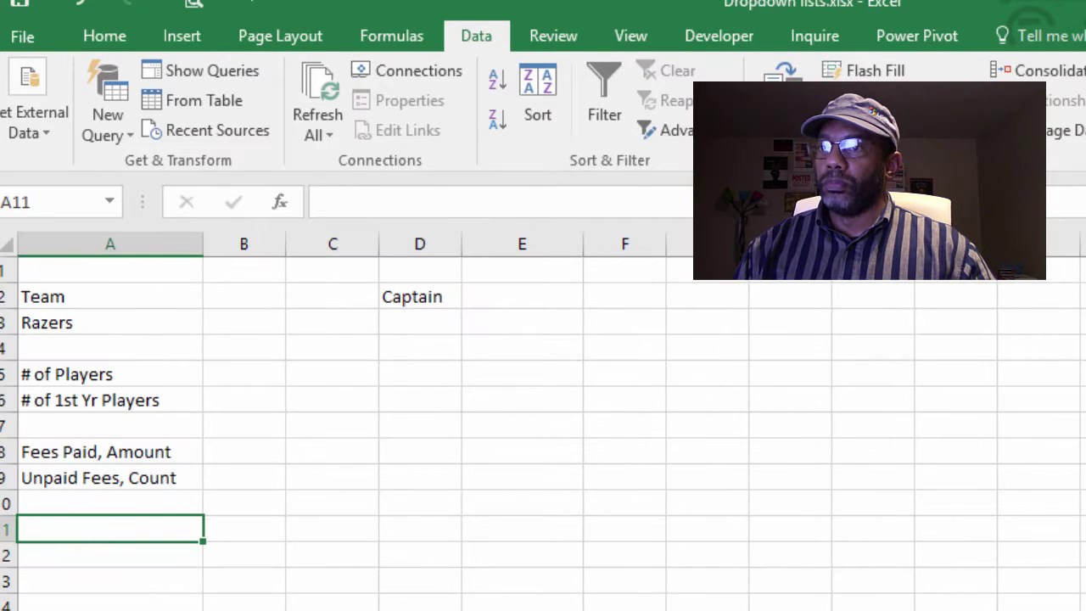
left_click(92, 318)
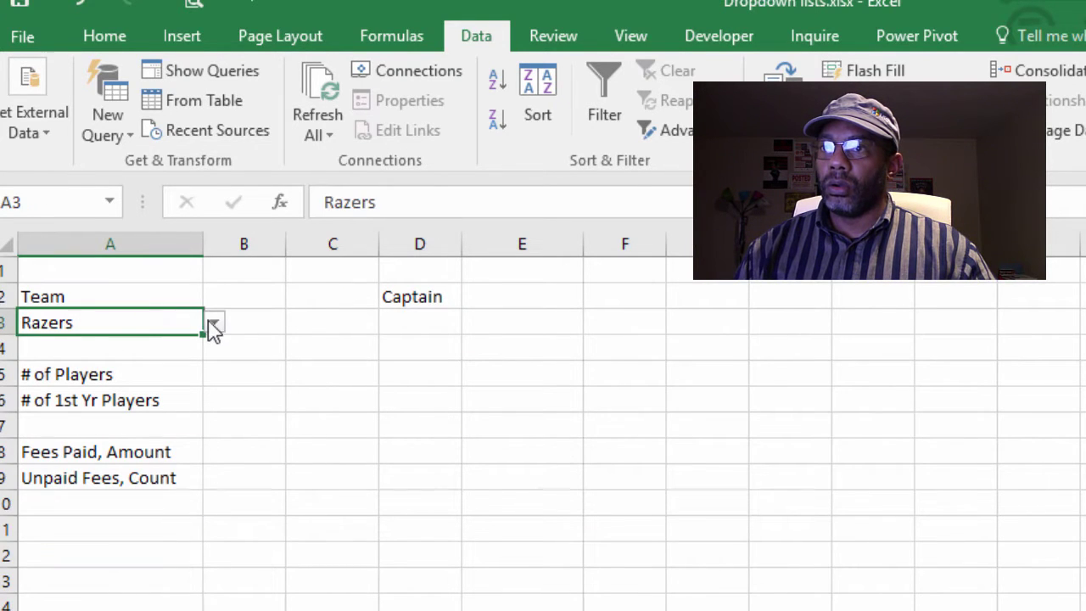
left_click(214, 323)
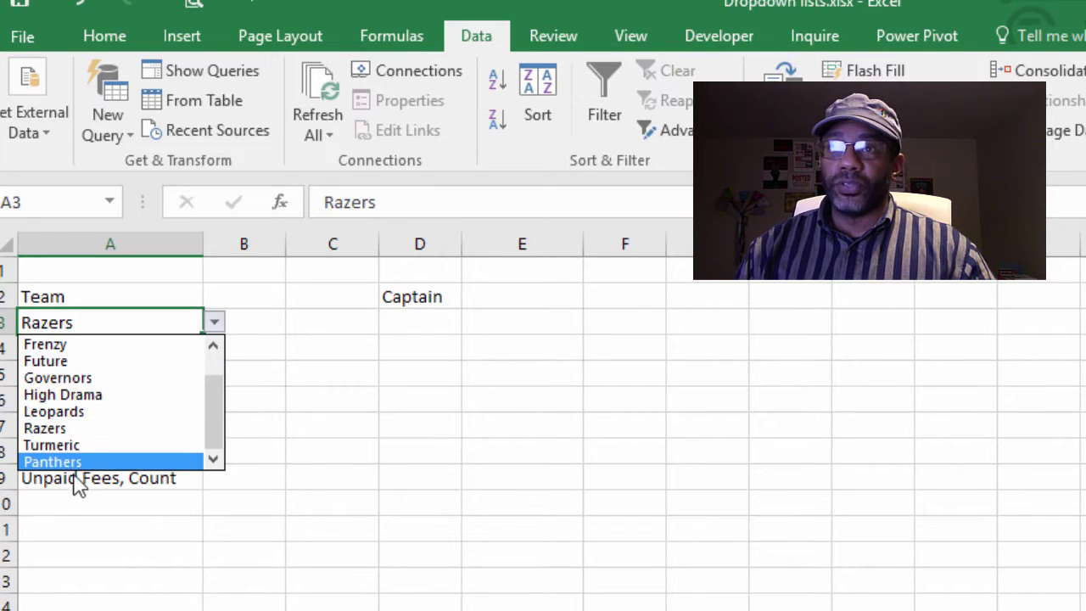
key("Escape")
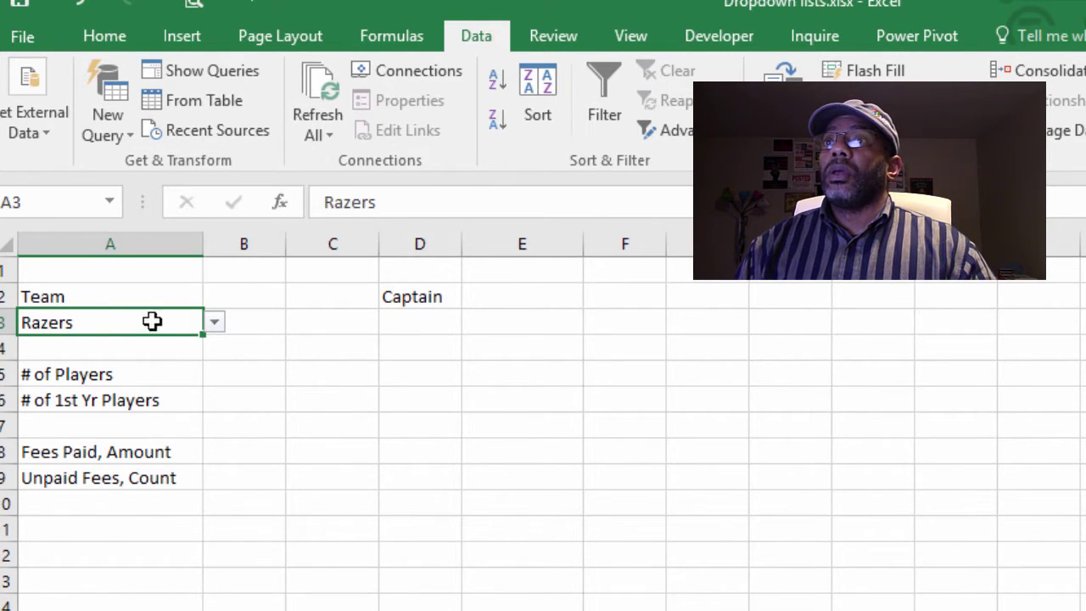
- Bold the Team heading in A2 and fill cell A3 light grey
left_click(144, 295)
left_click(98, 36)
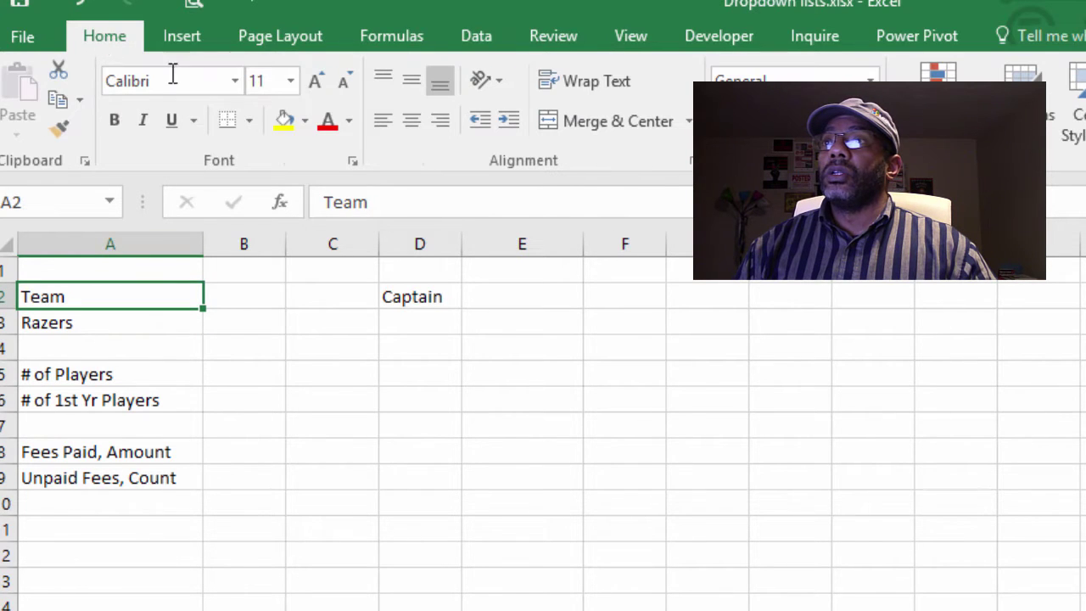
left_click(117, 123)
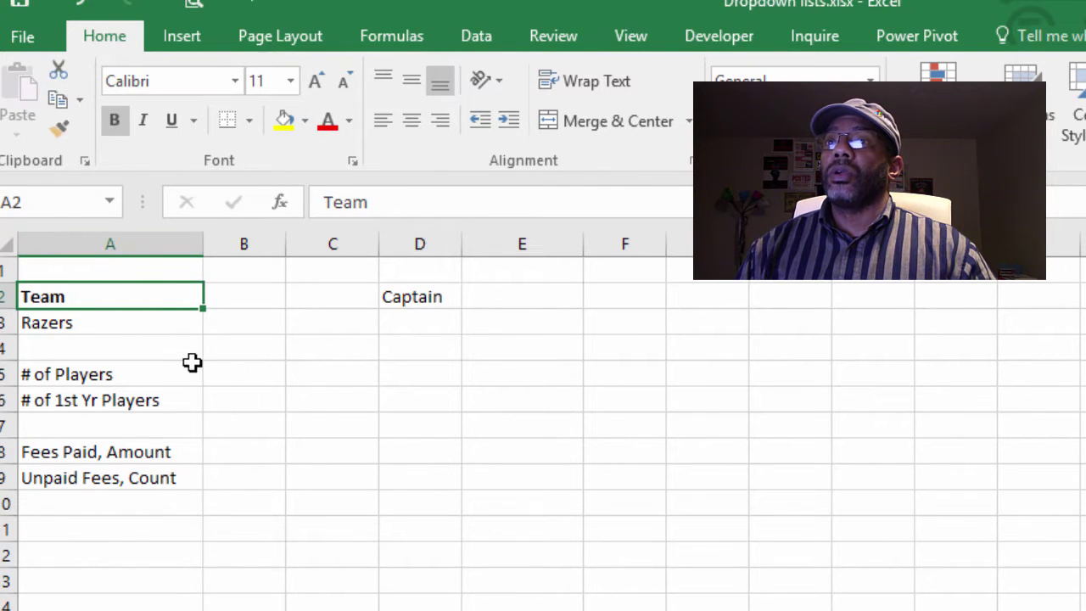
left_click(172, 321)
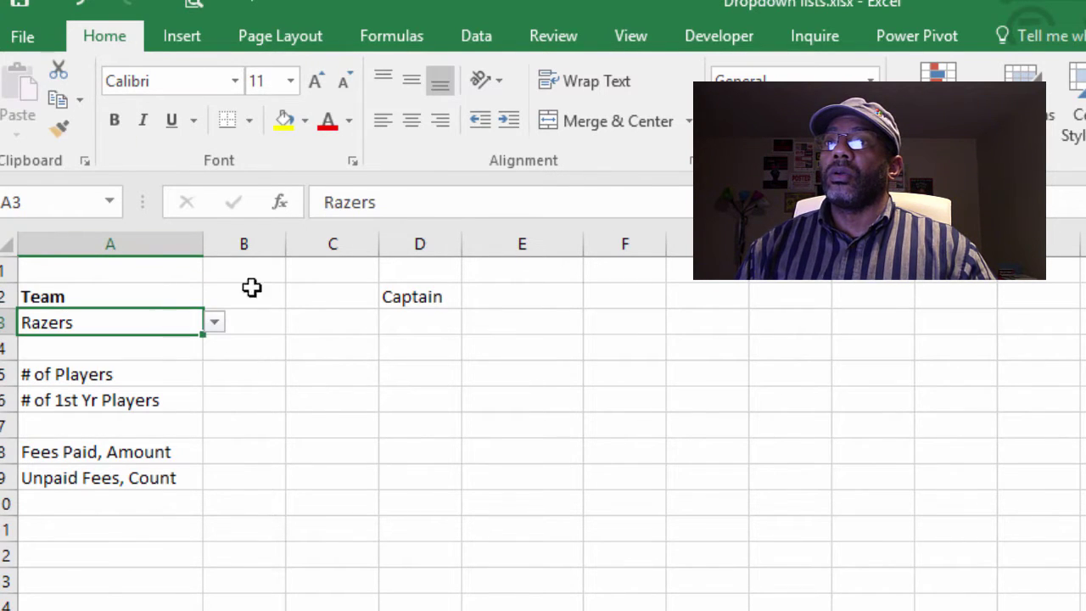
left_click(305, 121)
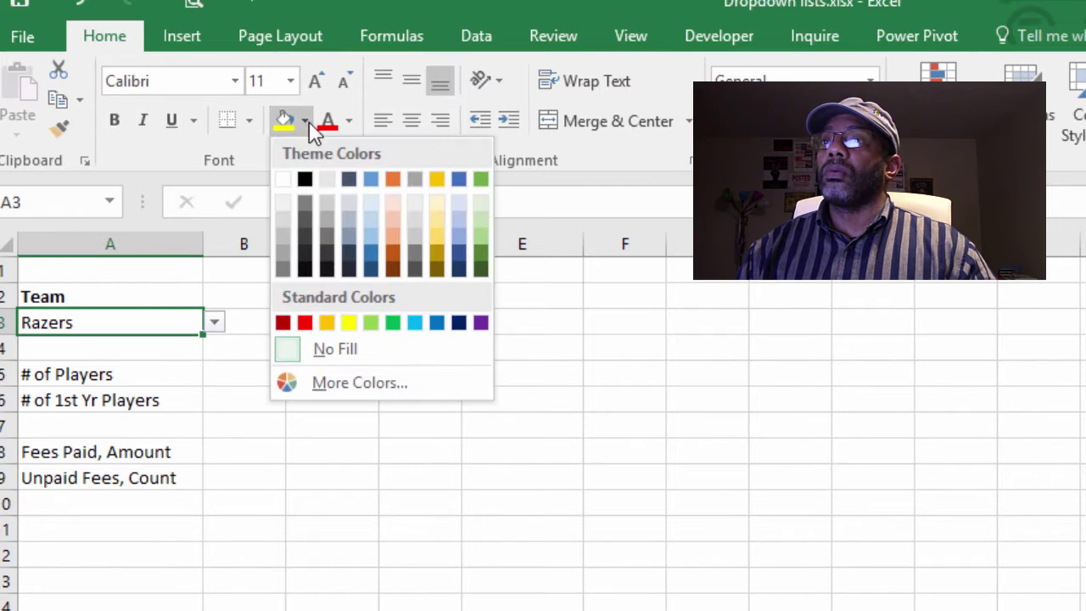
left_click(282, 205)
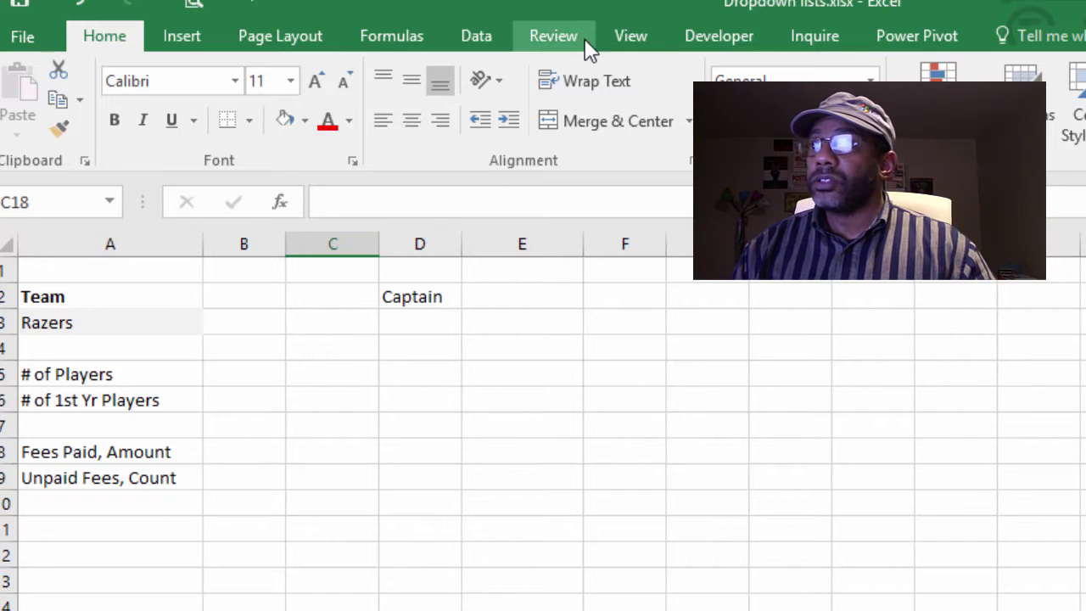
- Hide the Report sheet's gridlines
left_click(622, 34)
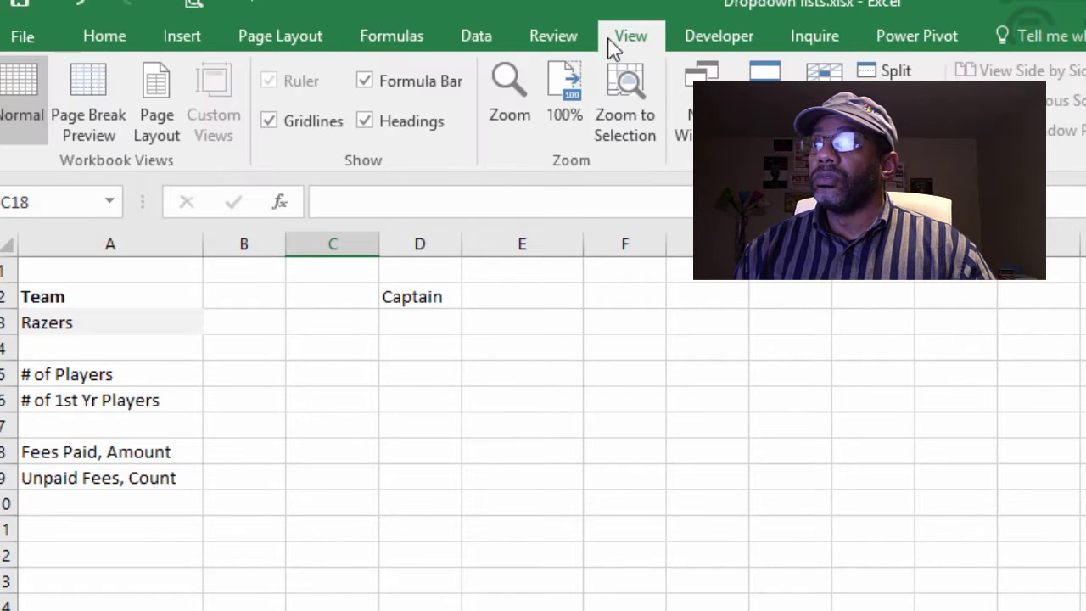
left_click(269, 121)
left_click(420, 607)
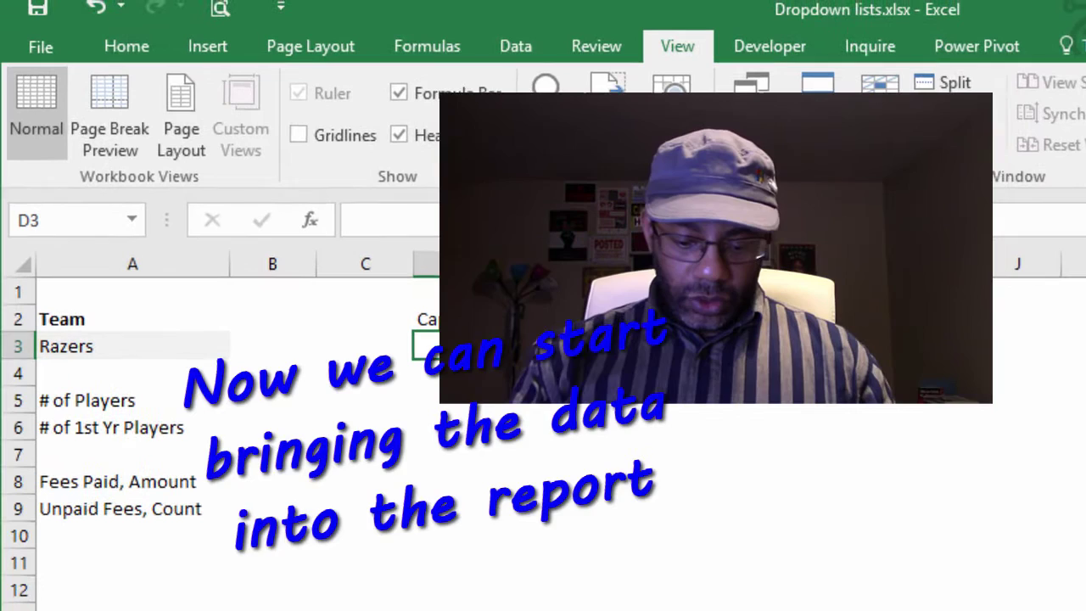
- Type =VLOOKUP(A3,Table1,4,FALSE) in D3 to look up the chosen team's captain
type("=v")
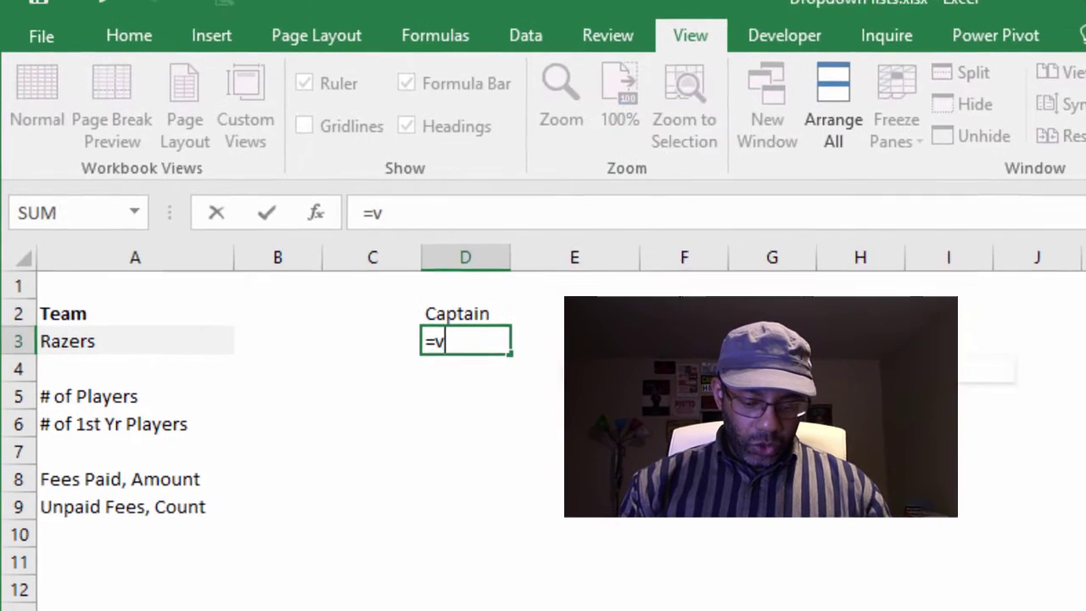
type("lookup")
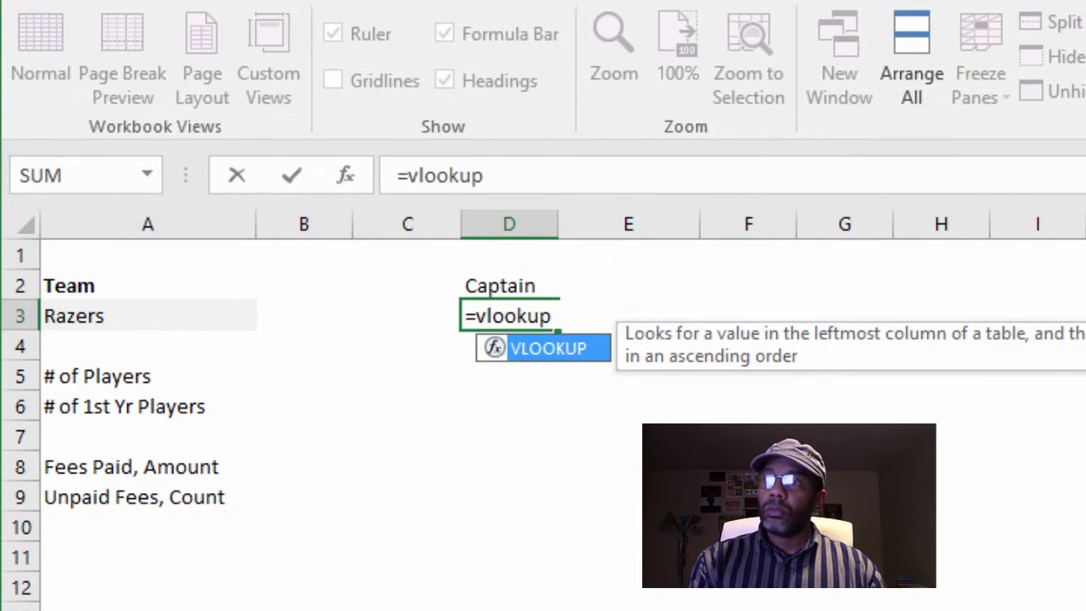
type("((")
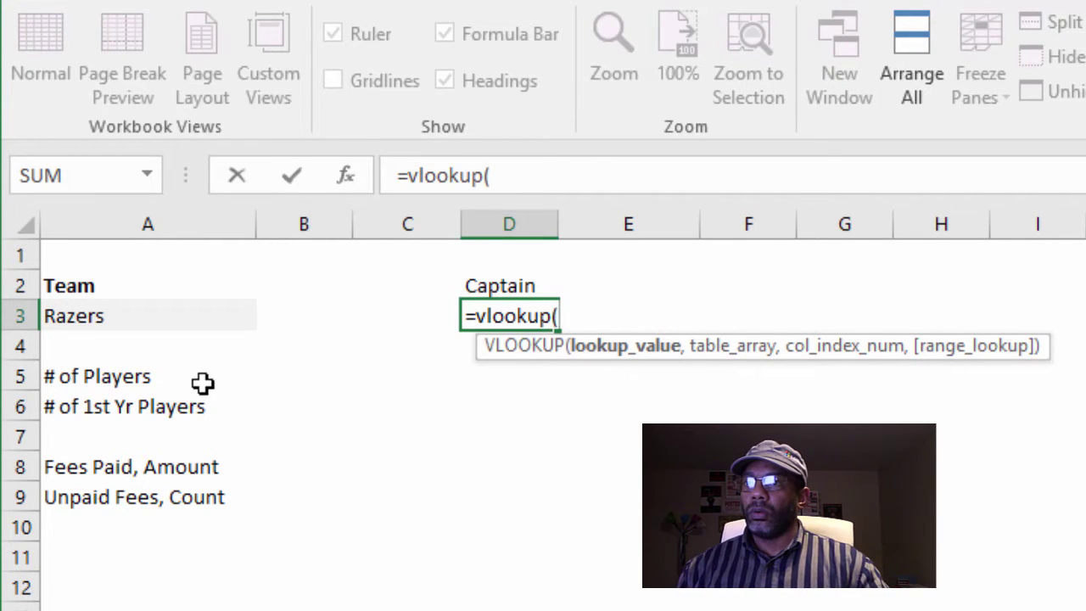
left_click(128, 315)
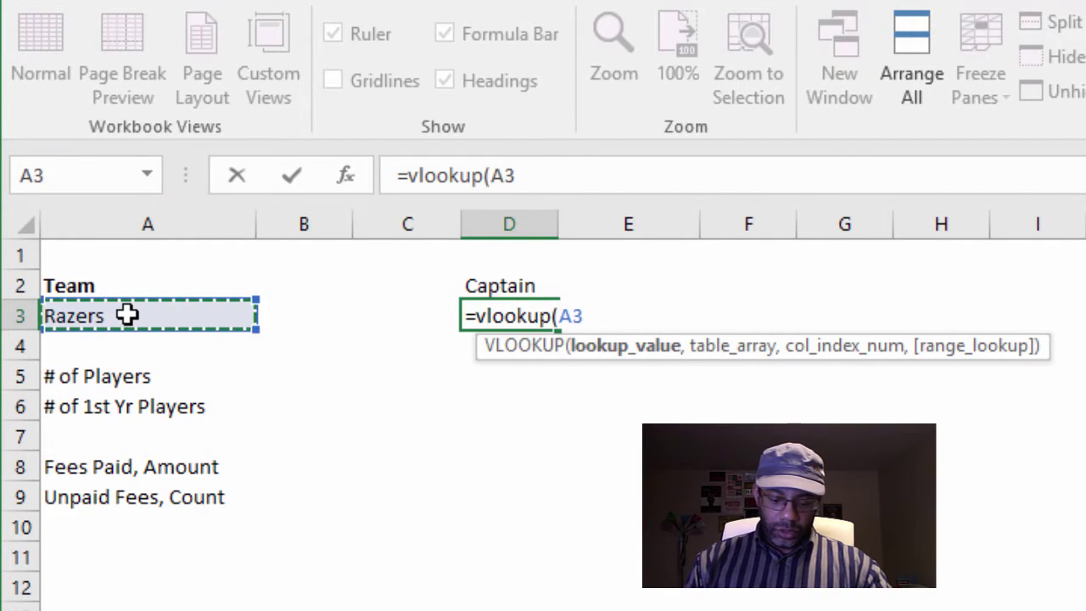
type(",'Master List'!")
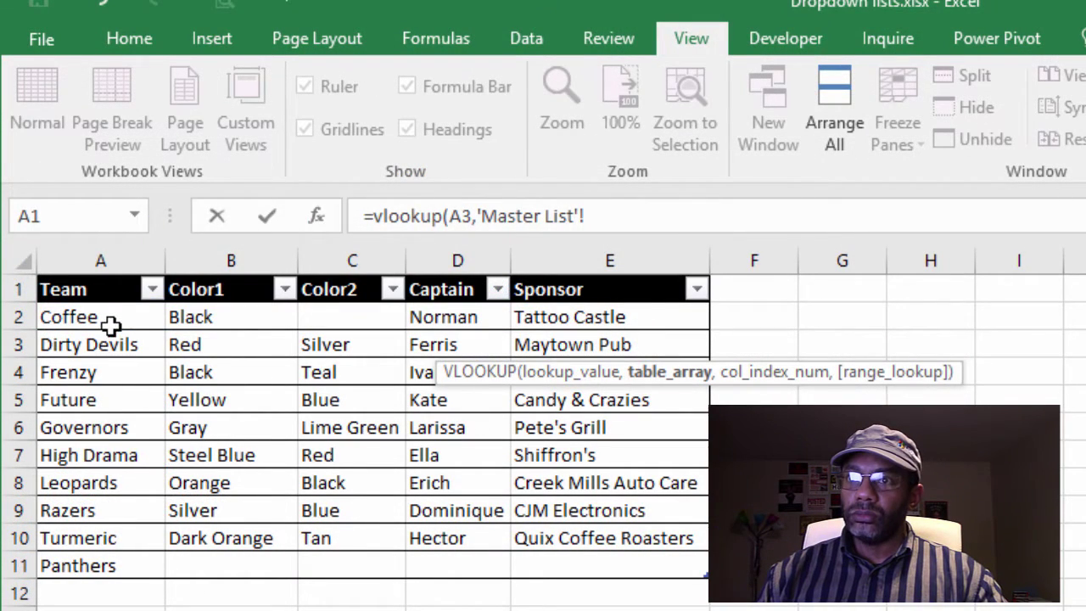
left_click_drag(106, 316, 586, 568)
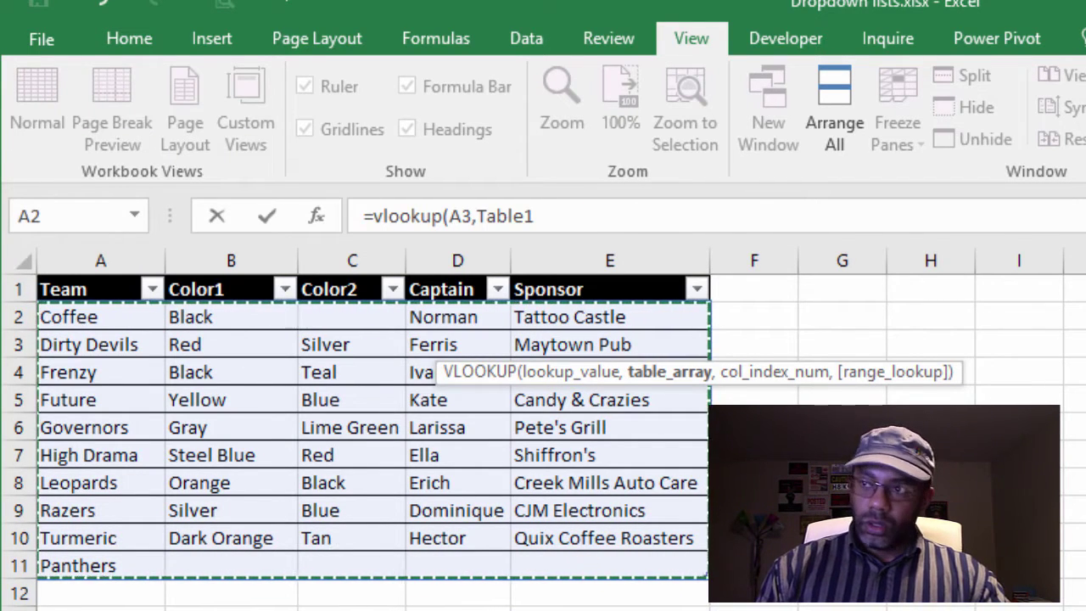
type(",4")
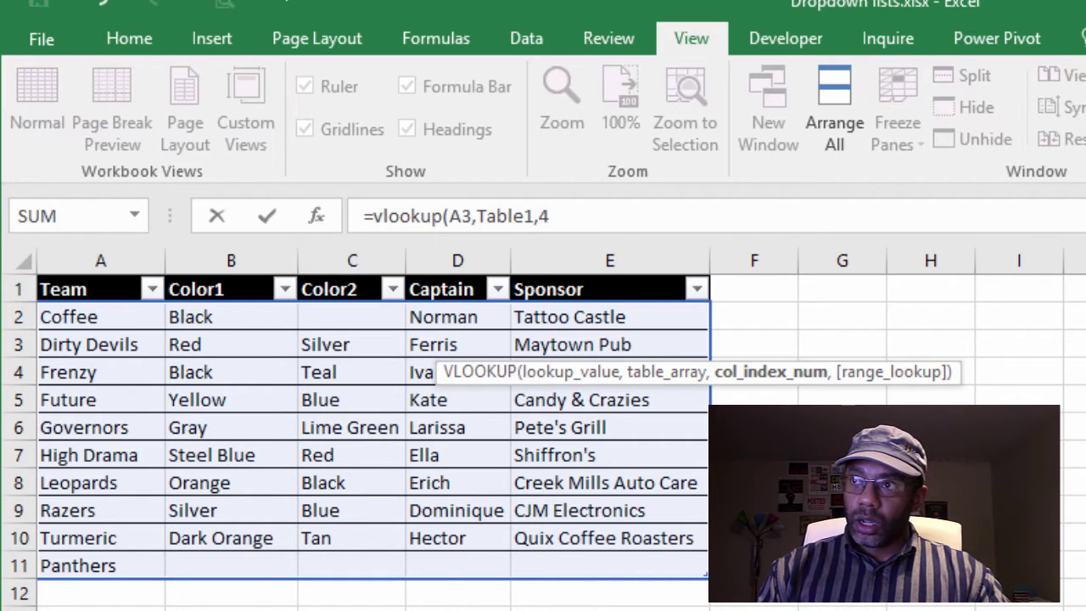
type(",fals")
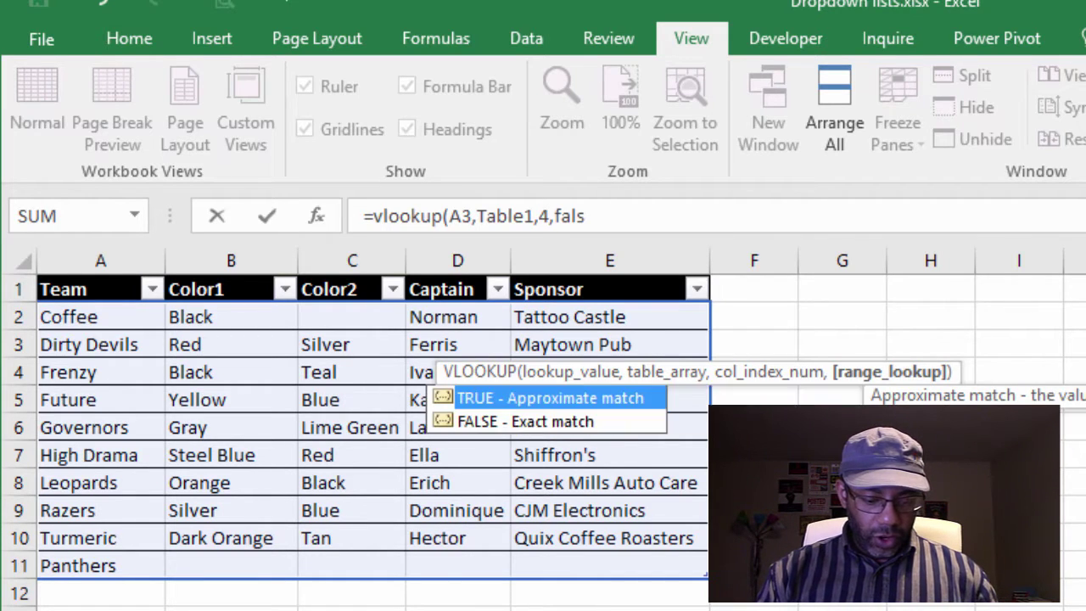
type("e)")
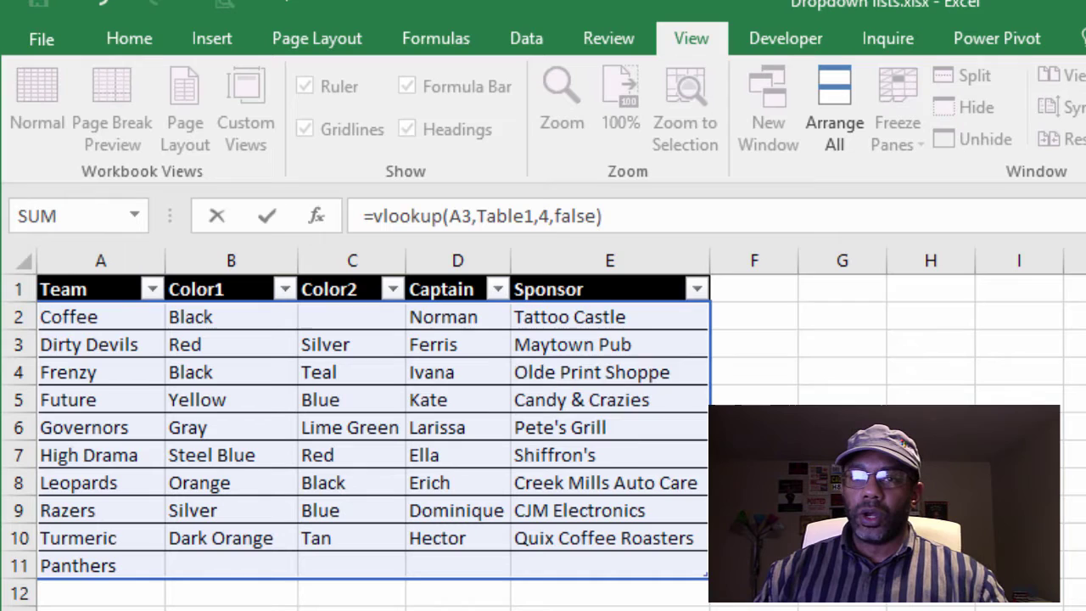
- Commit the captain lookup and check the team table's captains on the other sheets
key("Return")
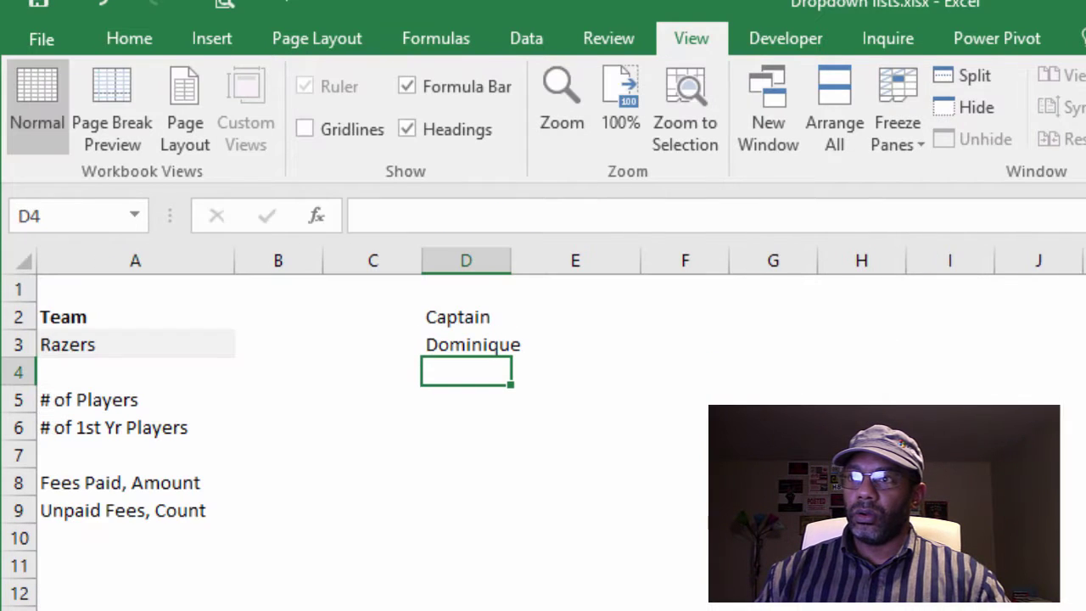
left_click(160, 347)
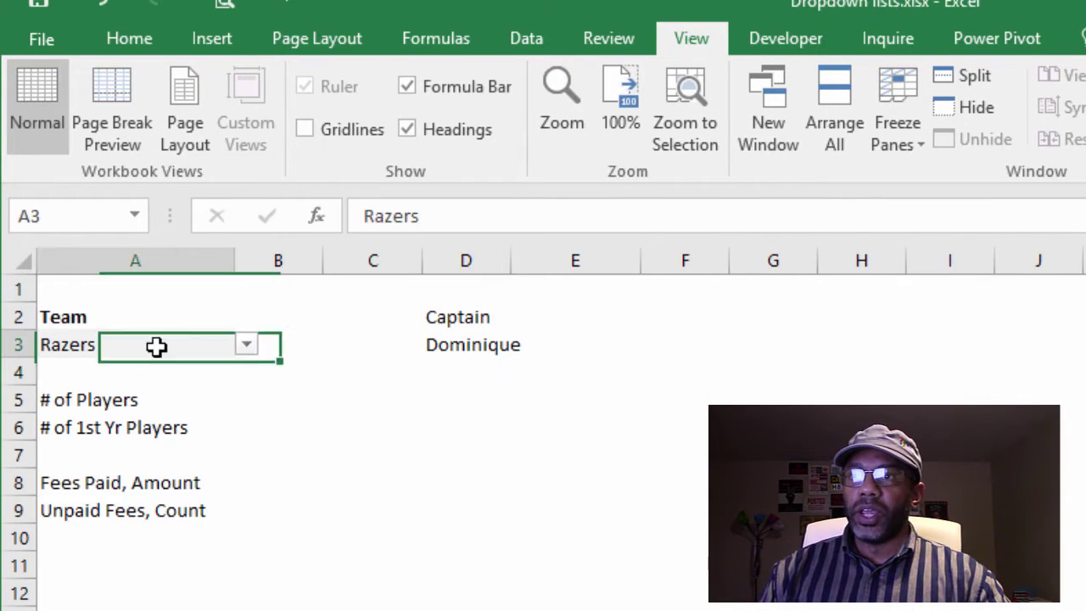
left_click(441, 342)
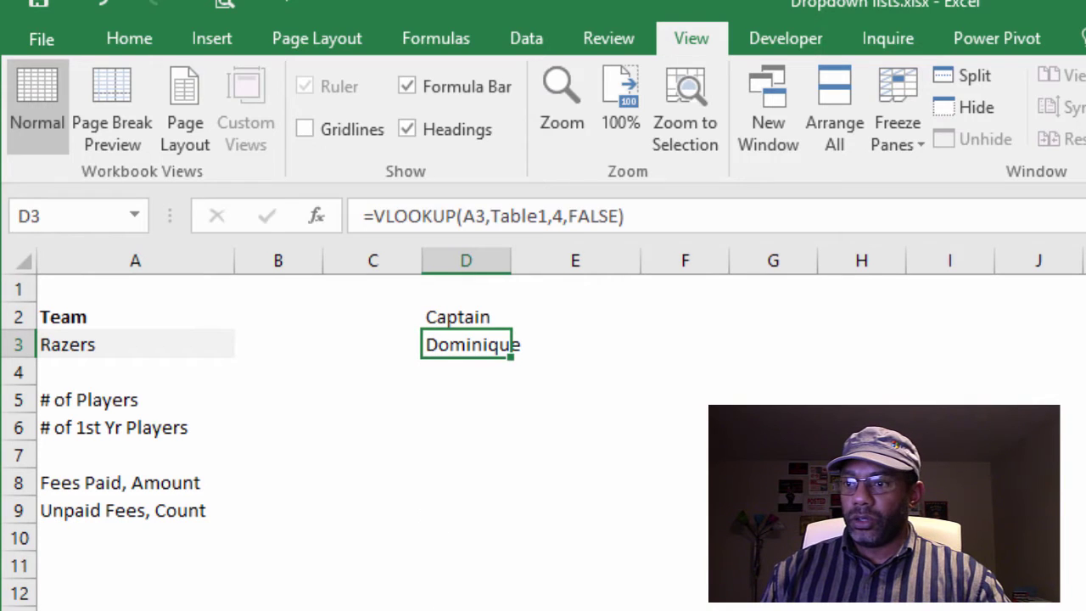
key("ctrl+Page_Down")
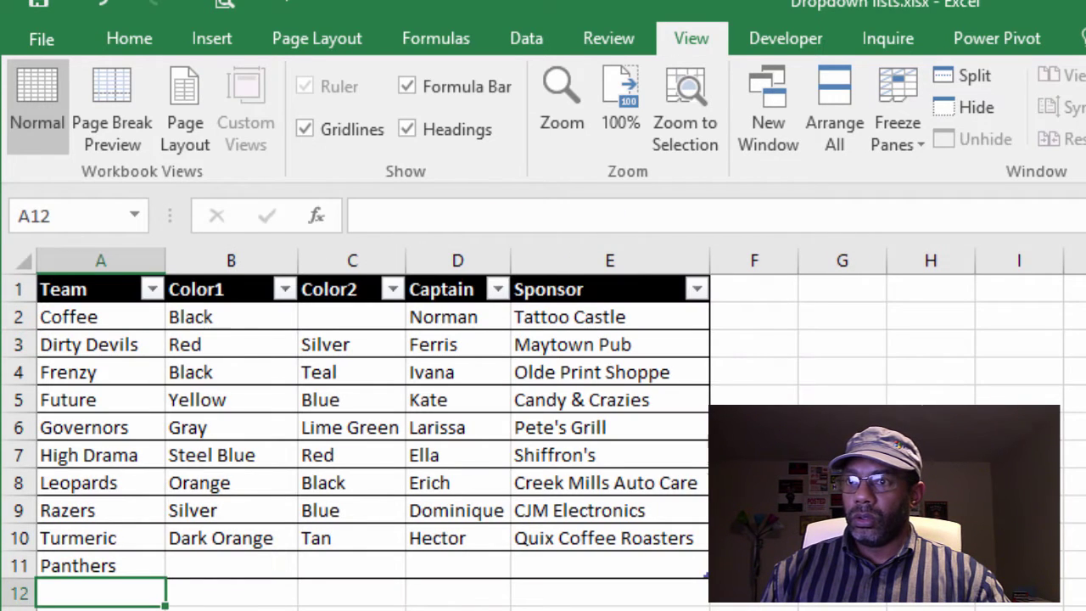
left_click(459, 512)
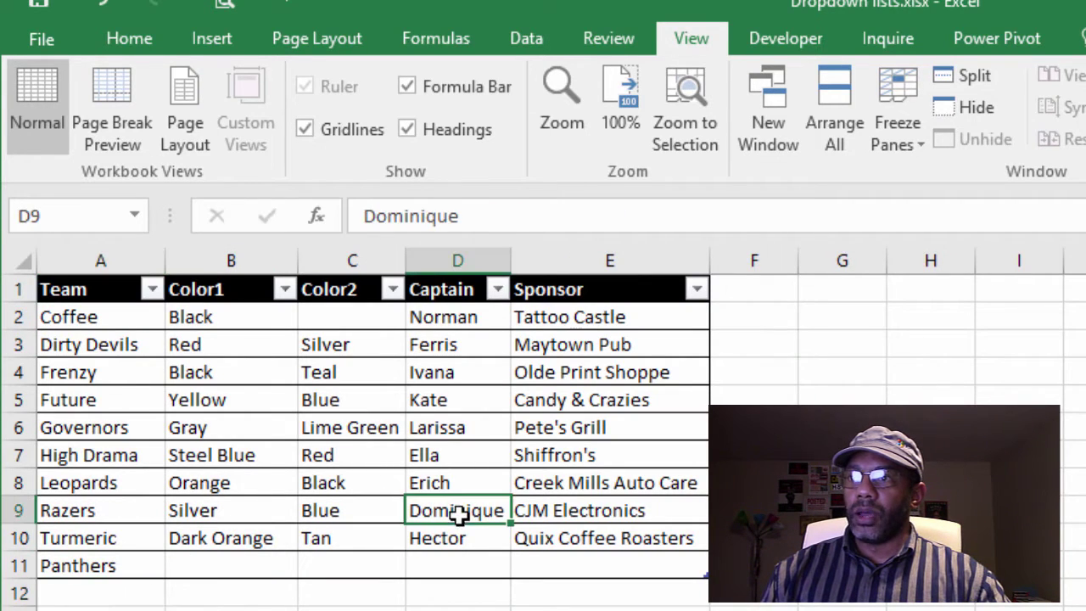
key("ctrl+Page_Up")
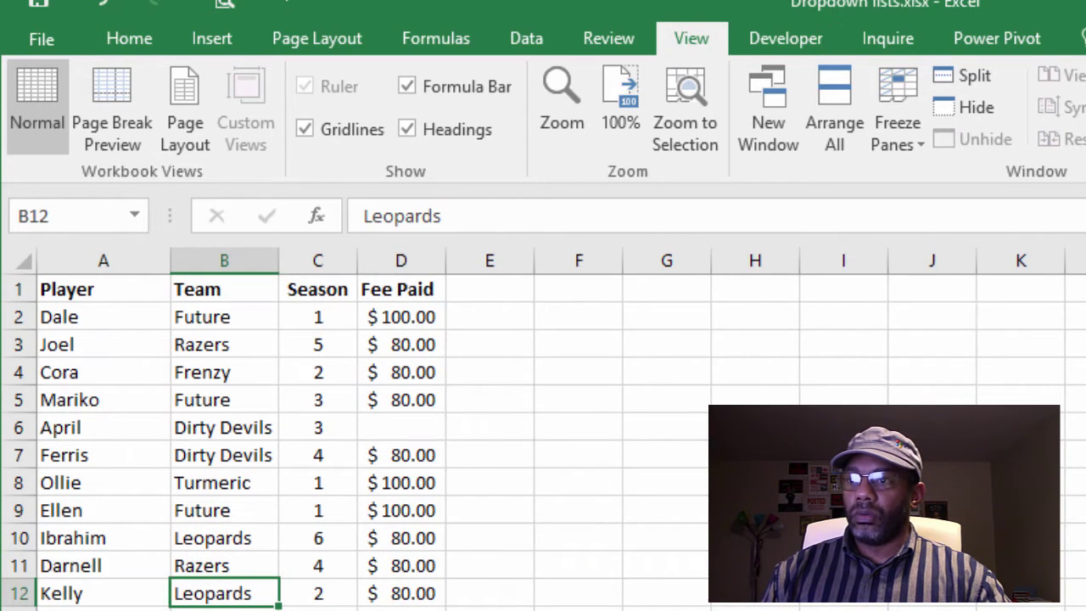
key("ctrl+Page_Down")
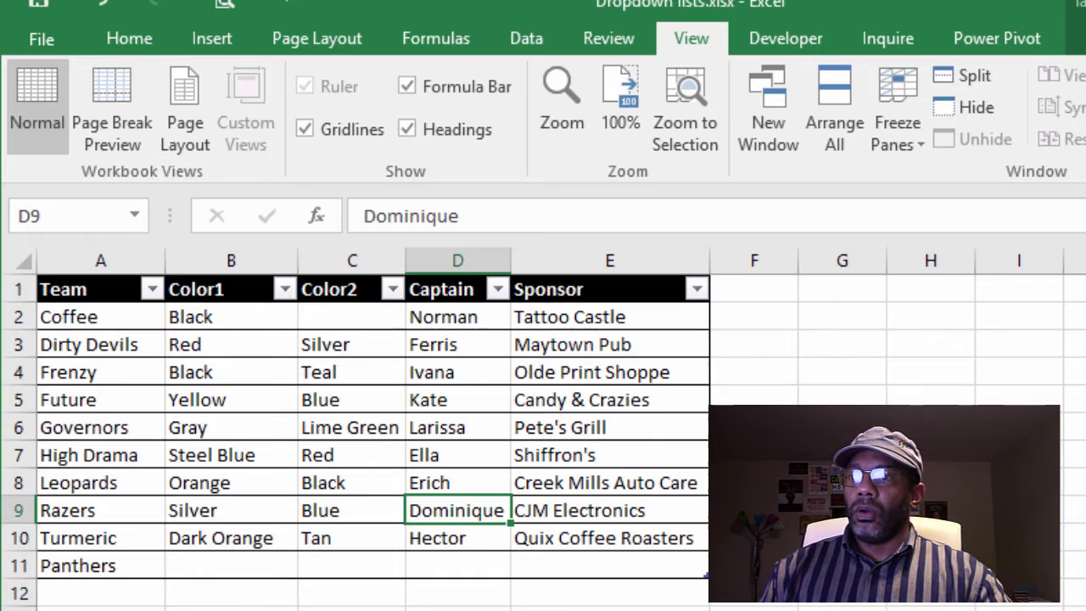
key("ctrl+Page_Down")
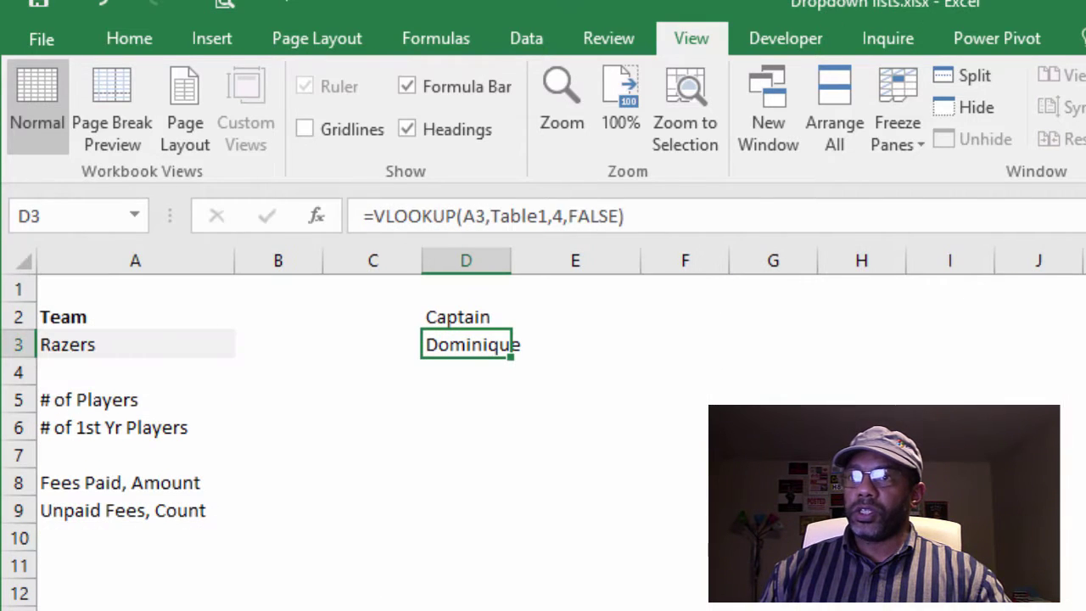
- Set A3's team to Governors, then Panthers, where the captain lookup returns 0
left_click(106, 345)
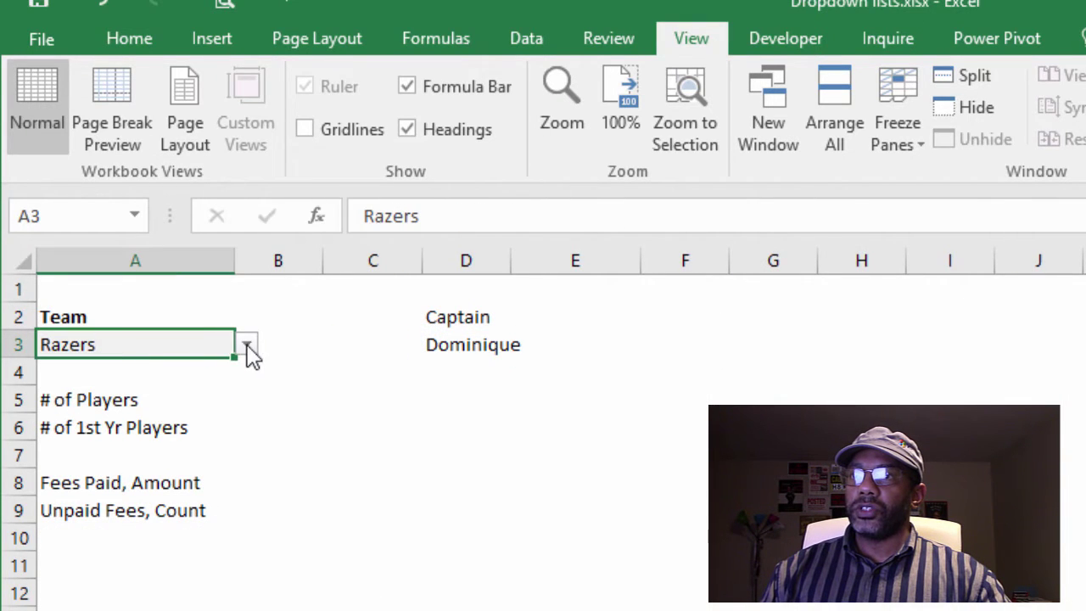
left_click(246, 346)
left_click(206, 405)
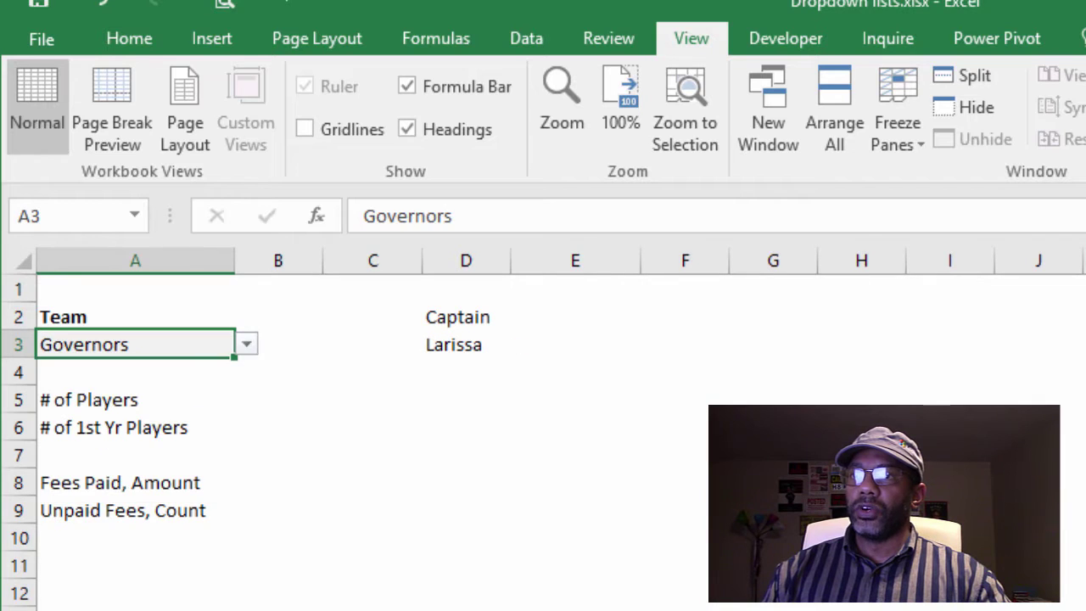
left_click(245, 345)
left_click(195, 494)
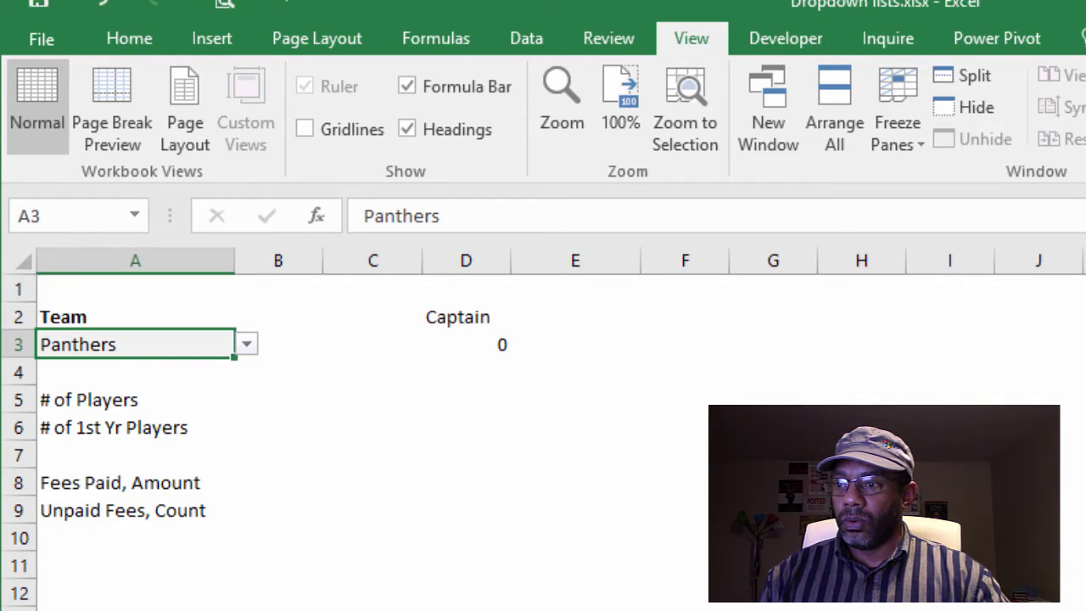
- Copy the Panthers, Cruisers and The Mellow rows (A2:E4) from the extra teams sheet
key("ctrl+Page_Down")
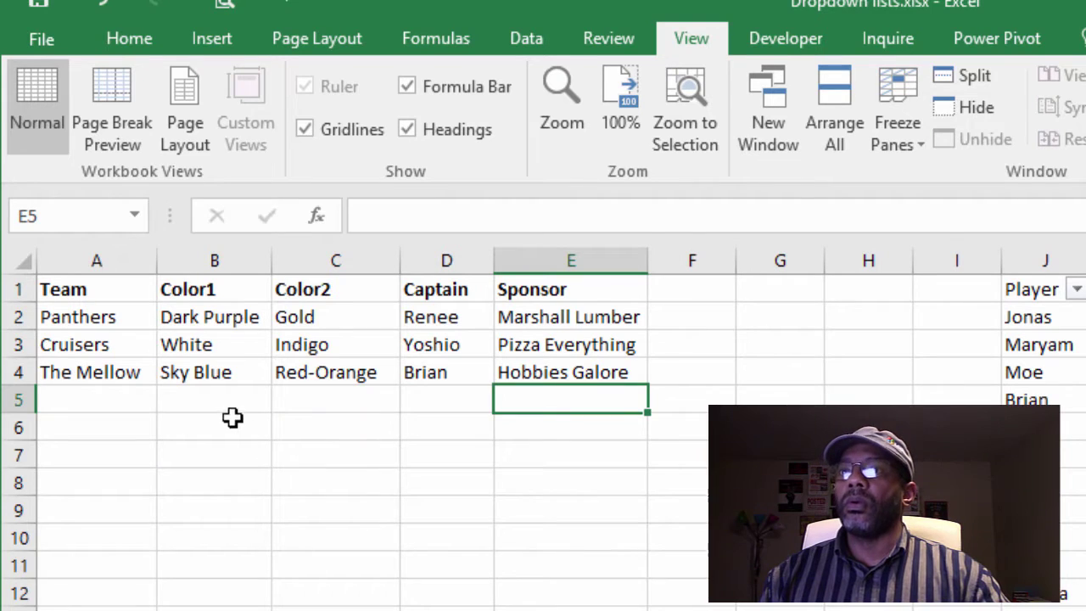
left_click_drag(167, 315, 513, 315)
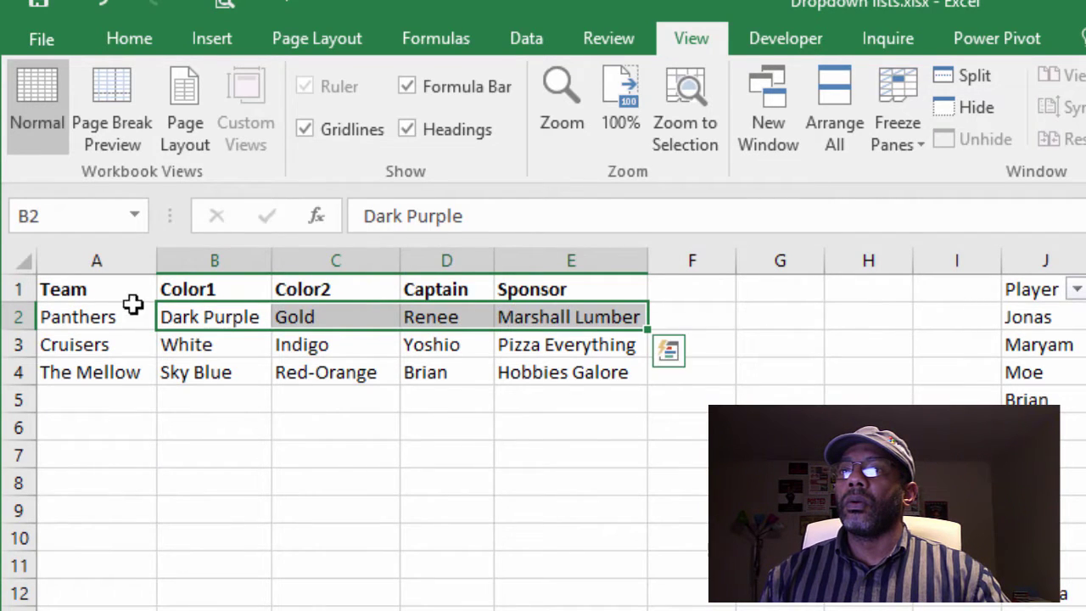
left_click(90, 310)
left_click_drag(226, 333, 550, 368)
right_click(567, 373)
left_click(614, 419)
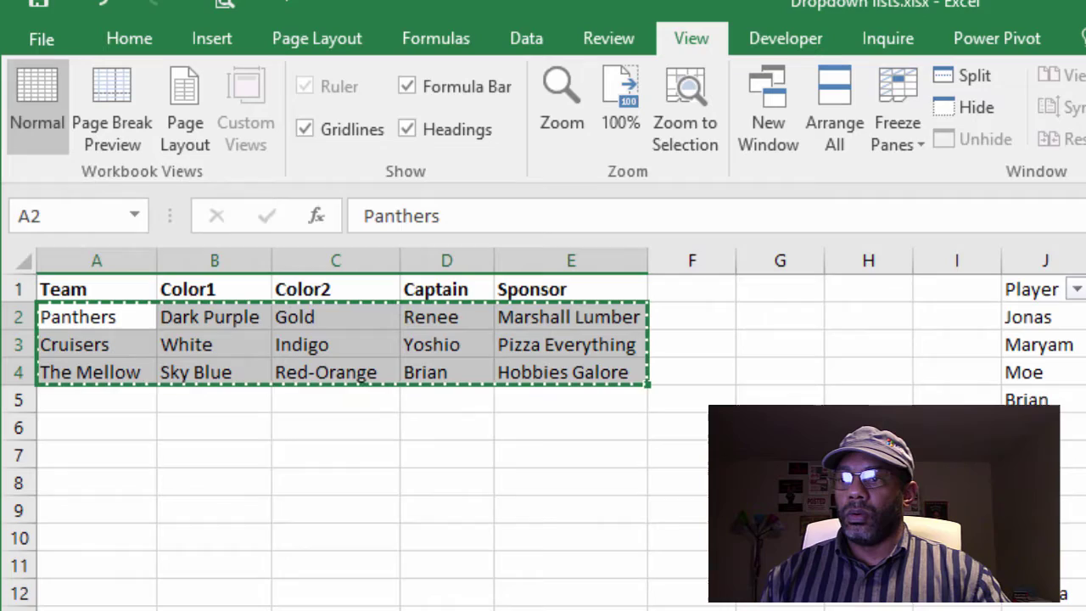
- Paste the three team rows into the team table at A11 and return to the report
key("ctrl+Page_Down")
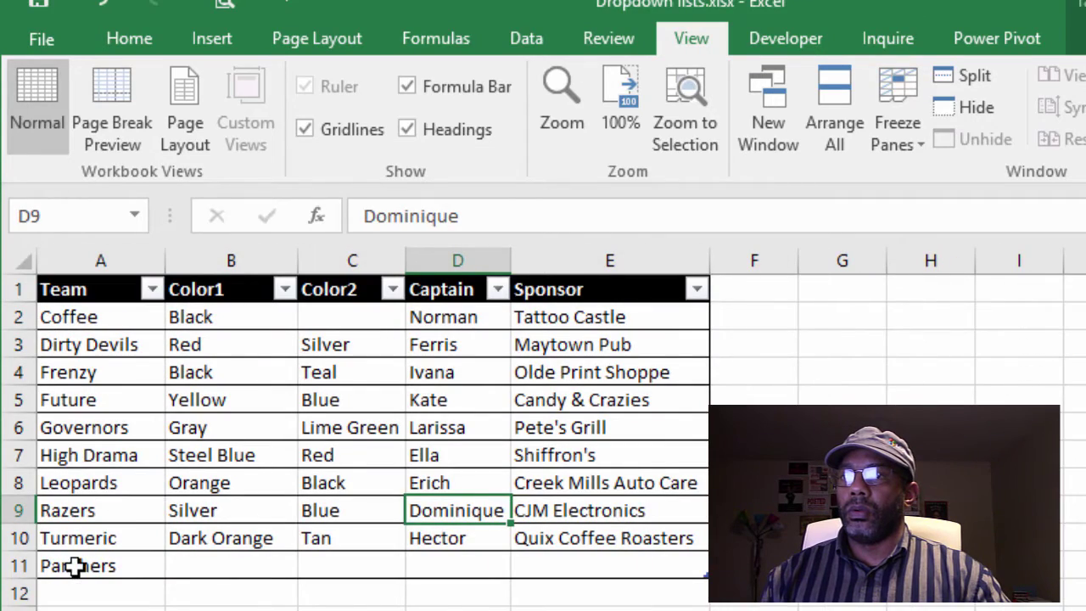
left_click(77, 566)
right_click(78, 567)
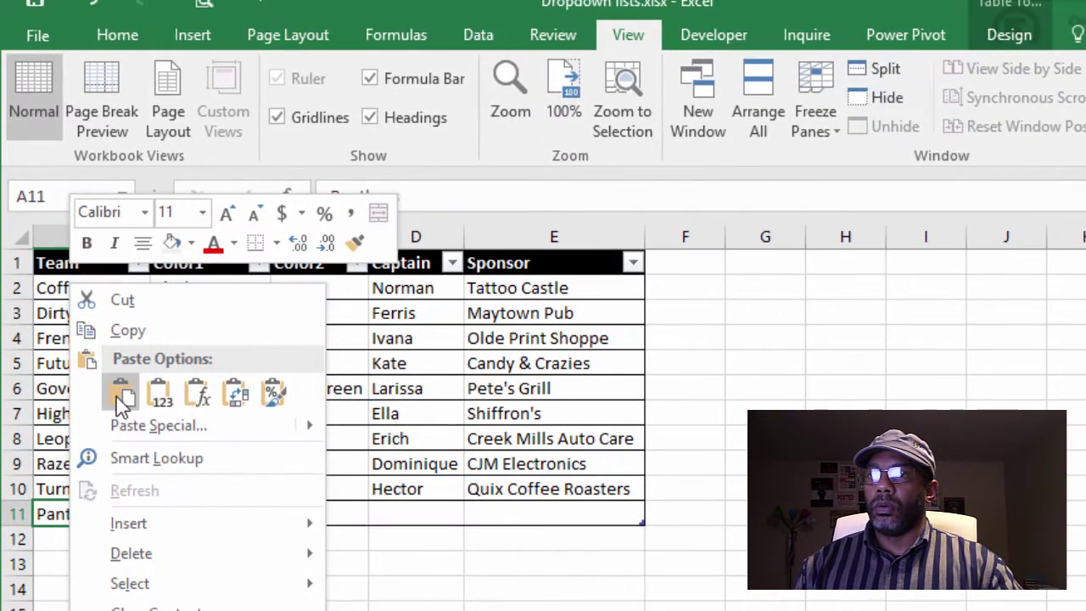
left_click(124, 401)
left_click(283, 531)
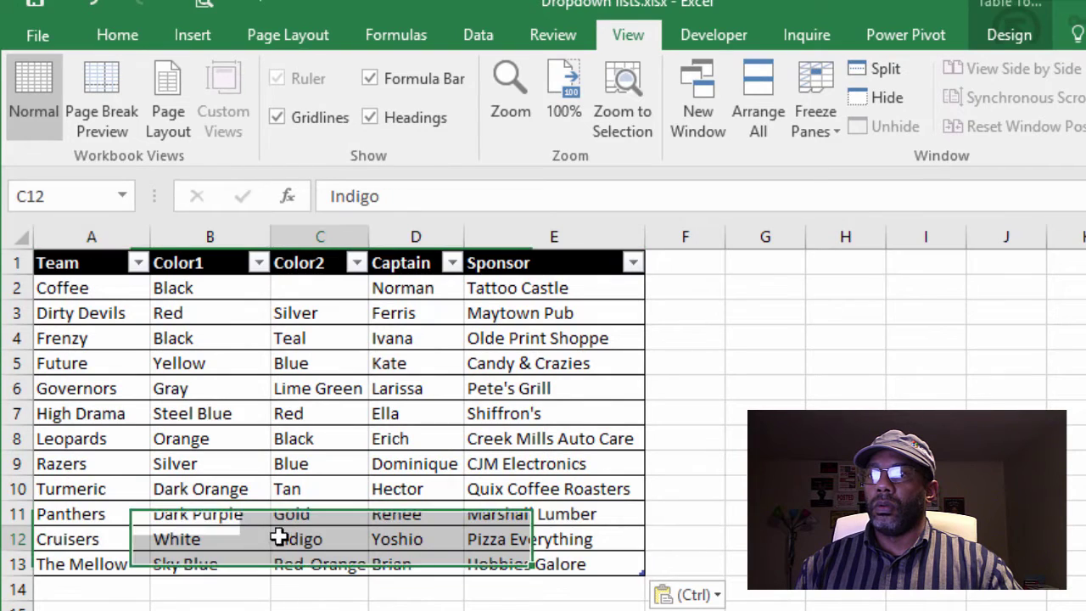
key("ctrl+Page_Up")
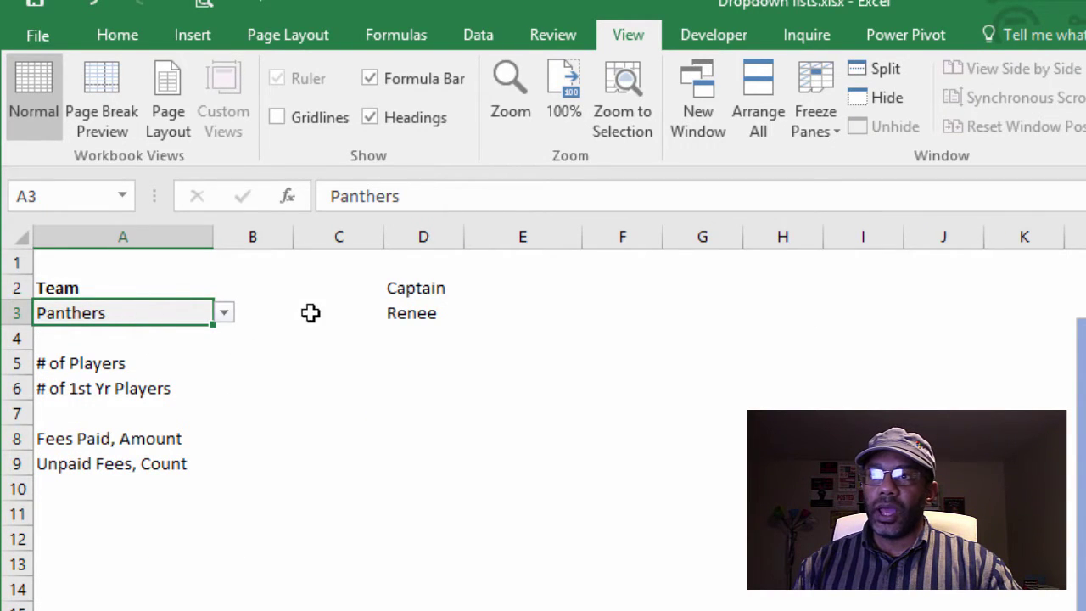
left_click(411, 294)
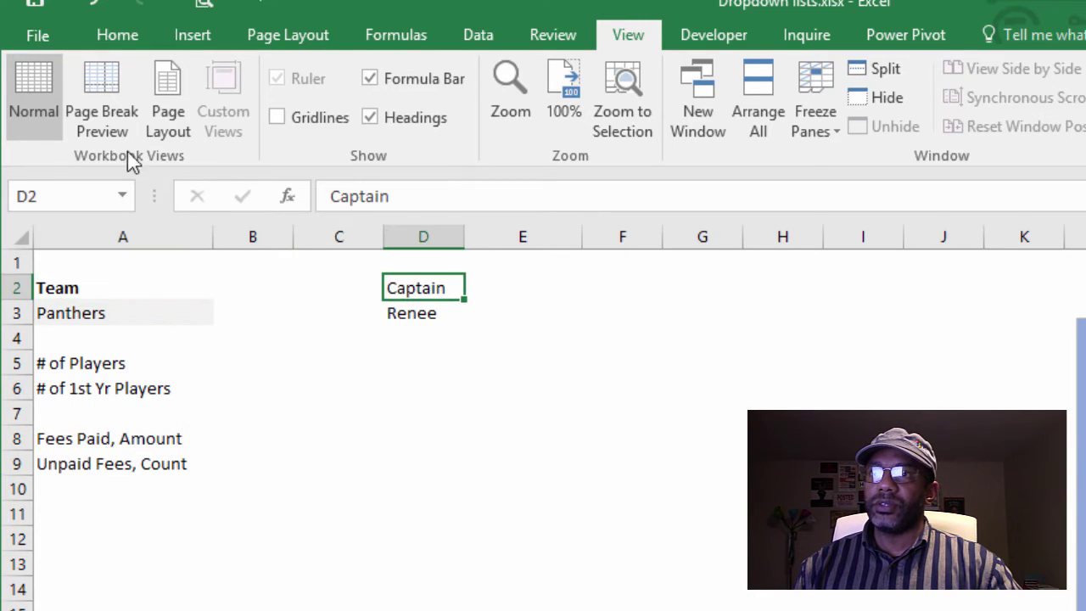
- Bold the Captain heading in D2, then go to the player roster sheet's list
left_click(100, 38)
left_click(229, 359)
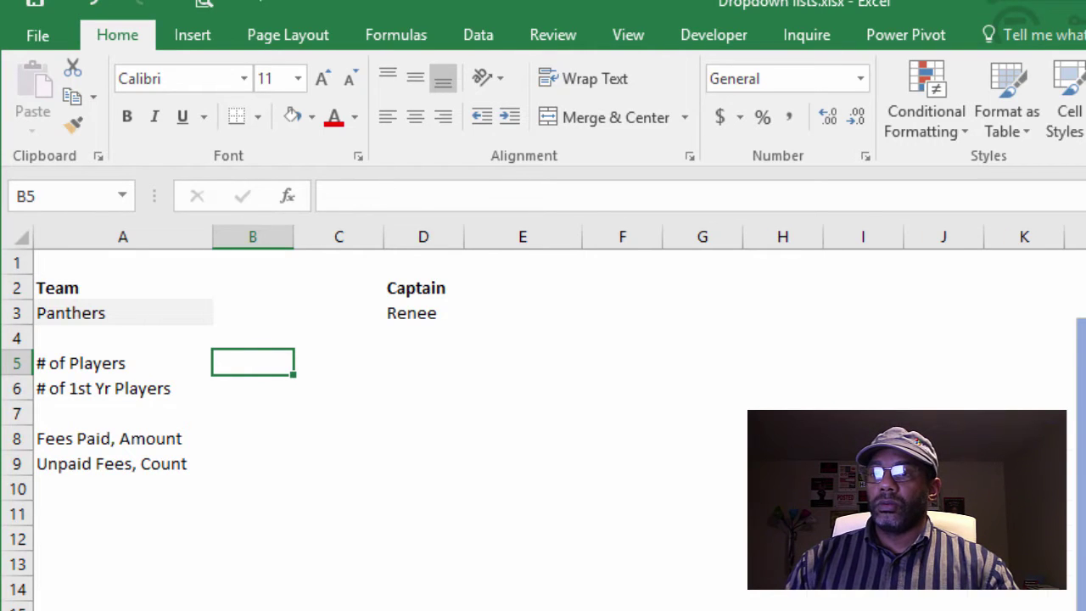
key("ctrl+Page_Down")
left_click(219, 462)
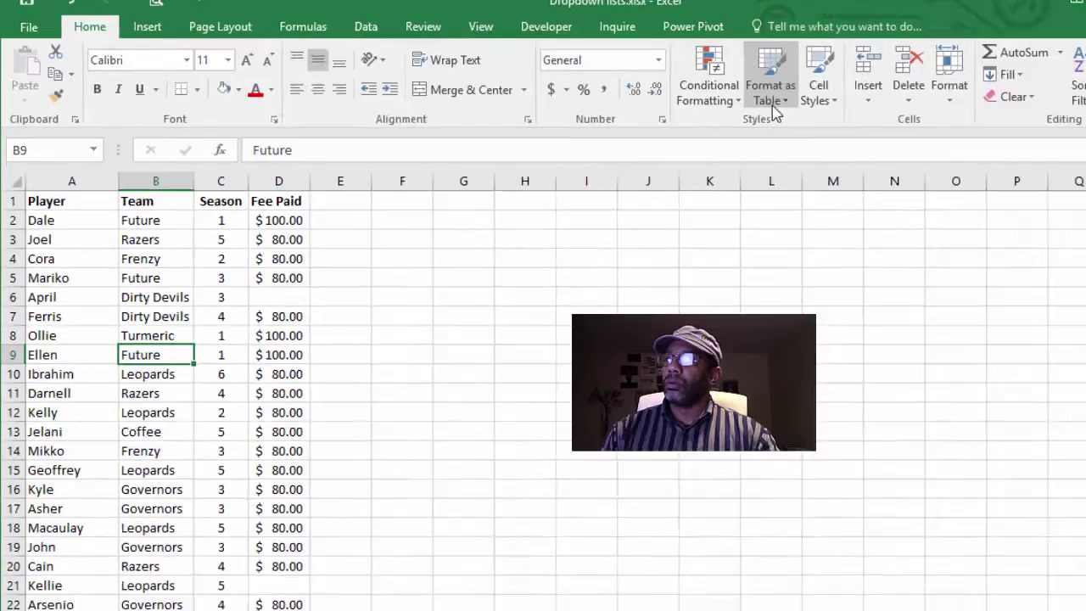
- Format the player list as a table with a light table style
left_click(772, 101)
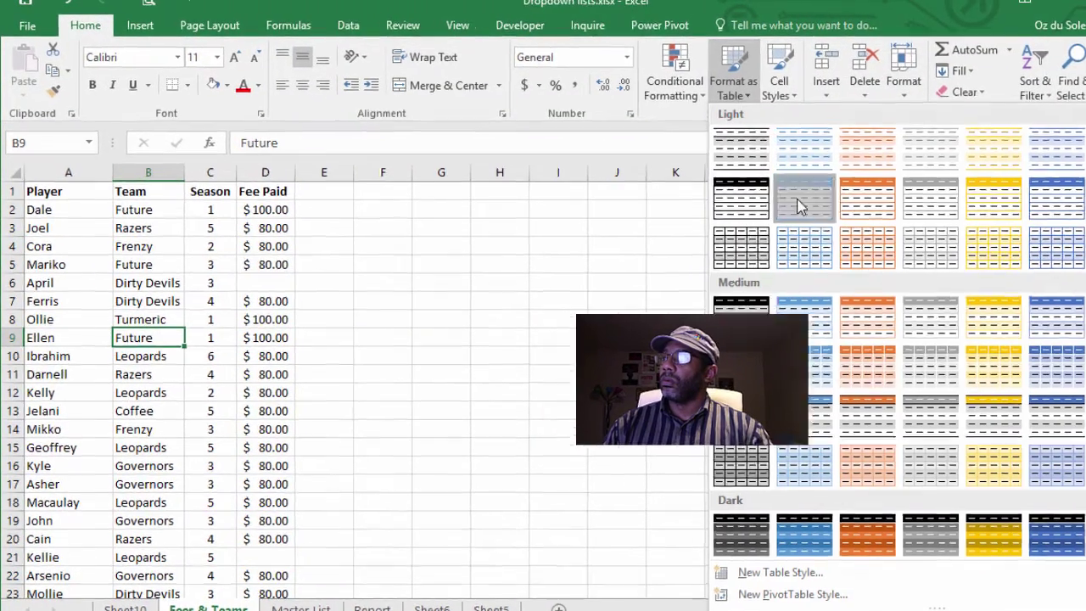
left_click(776, 194)
left_click(866, 243)
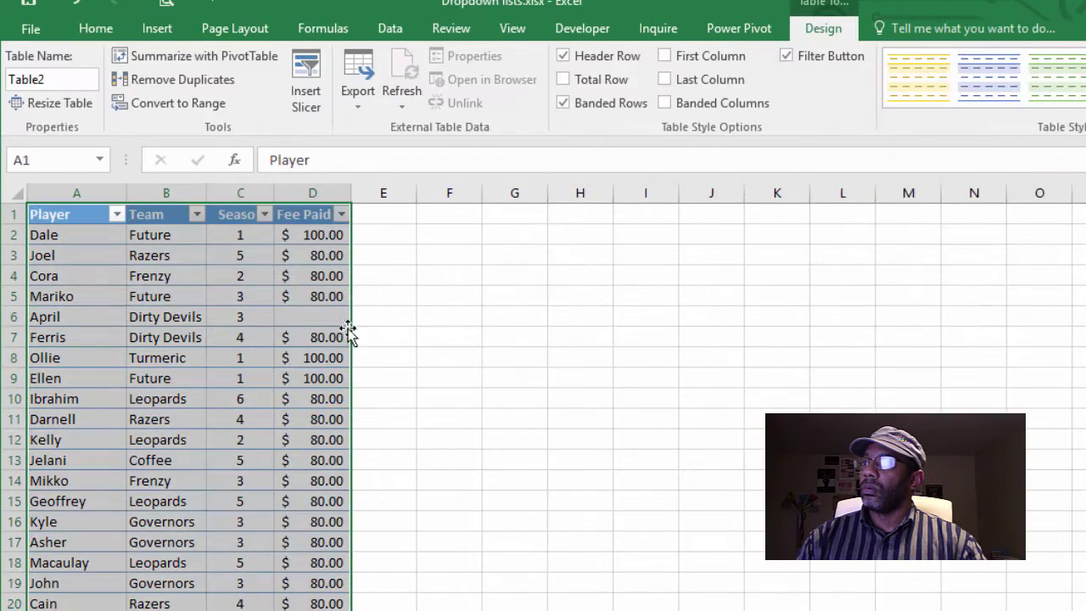
- Rename the player table from Table2 to rosters and return to the report sheet
double_click(59, 78)
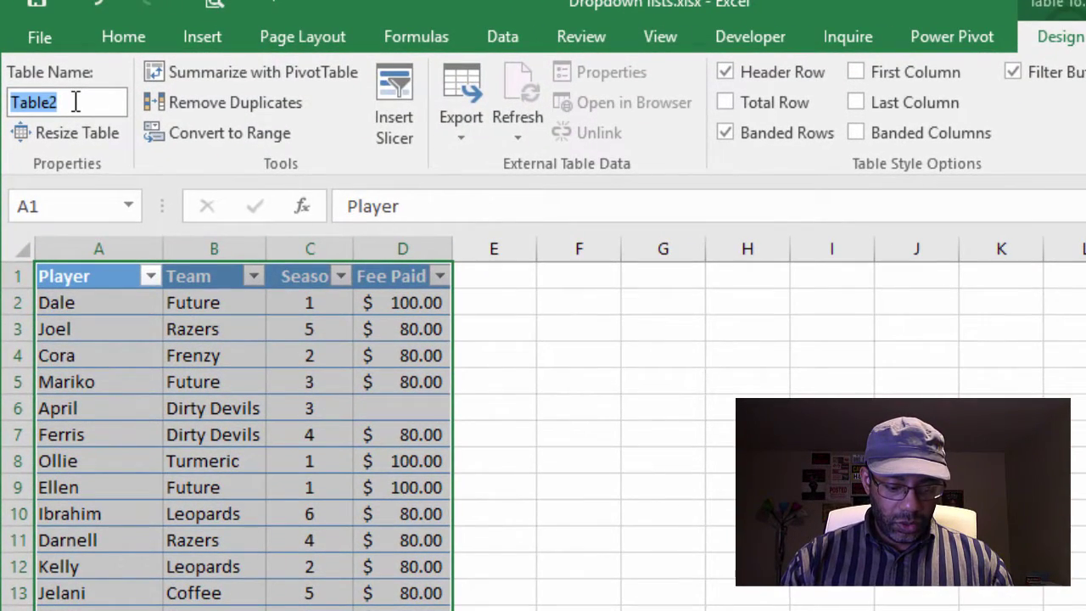
type("rosters")
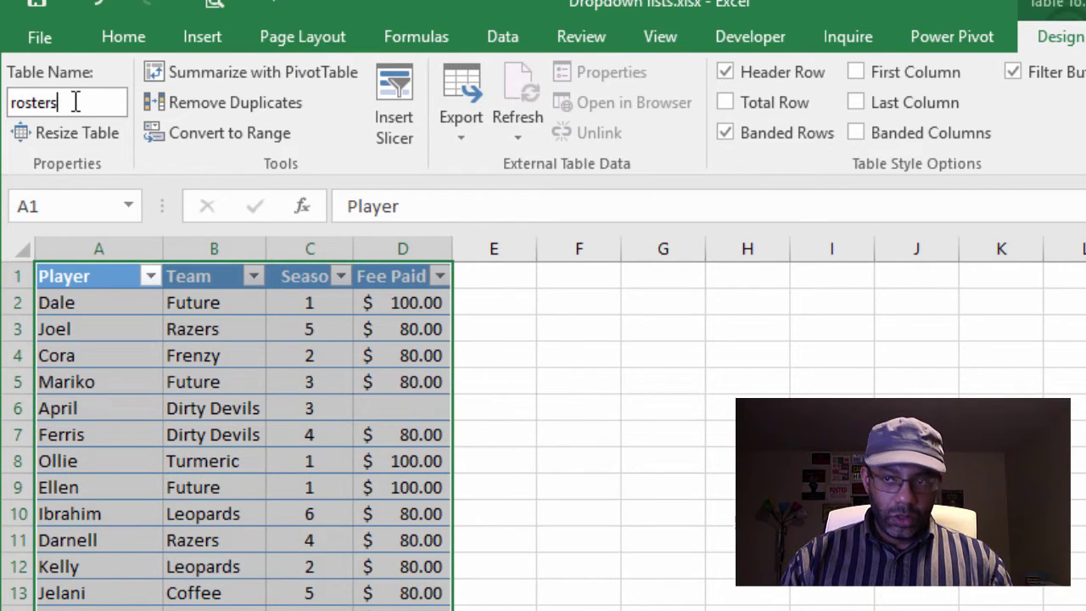
left_click(182, 509)
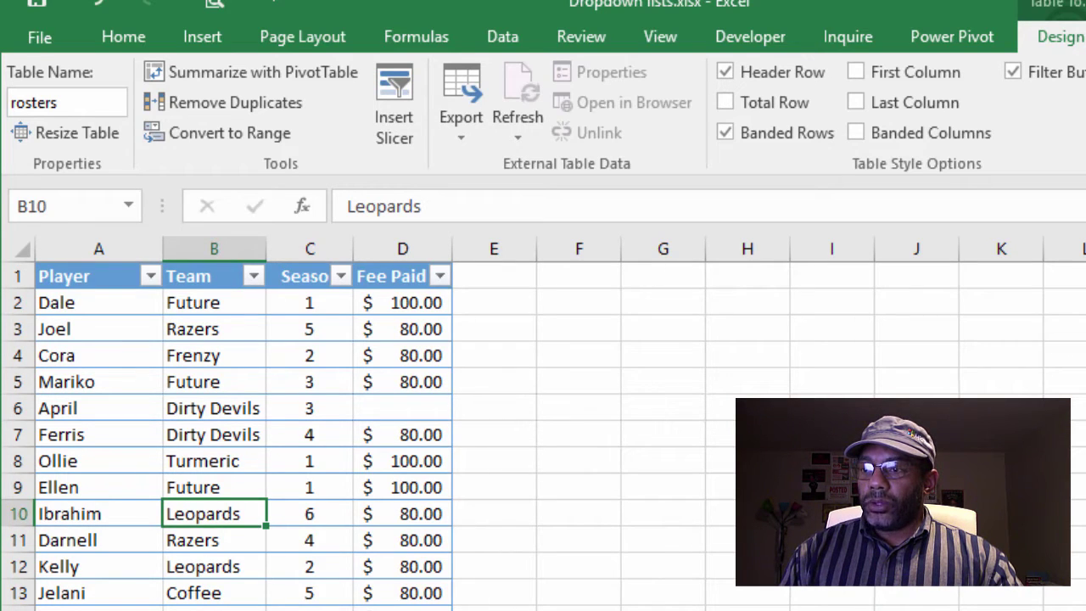
key("ctrl+Page_Down")
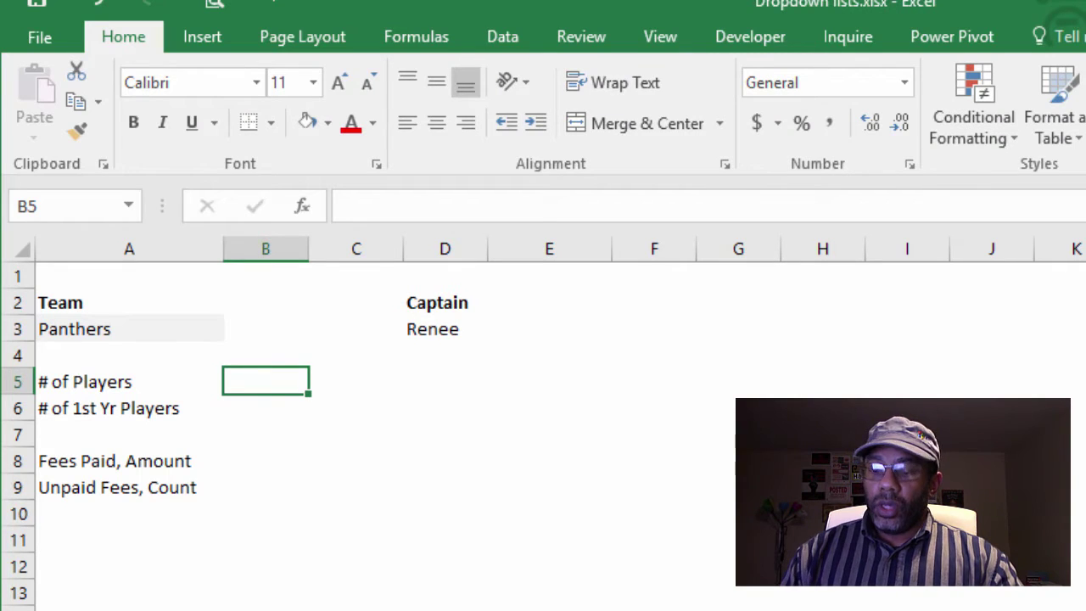
- Enter =COUNTIFS(rosters[Team],Report!A3) in B5 to count the chosen team's players
type("=c")
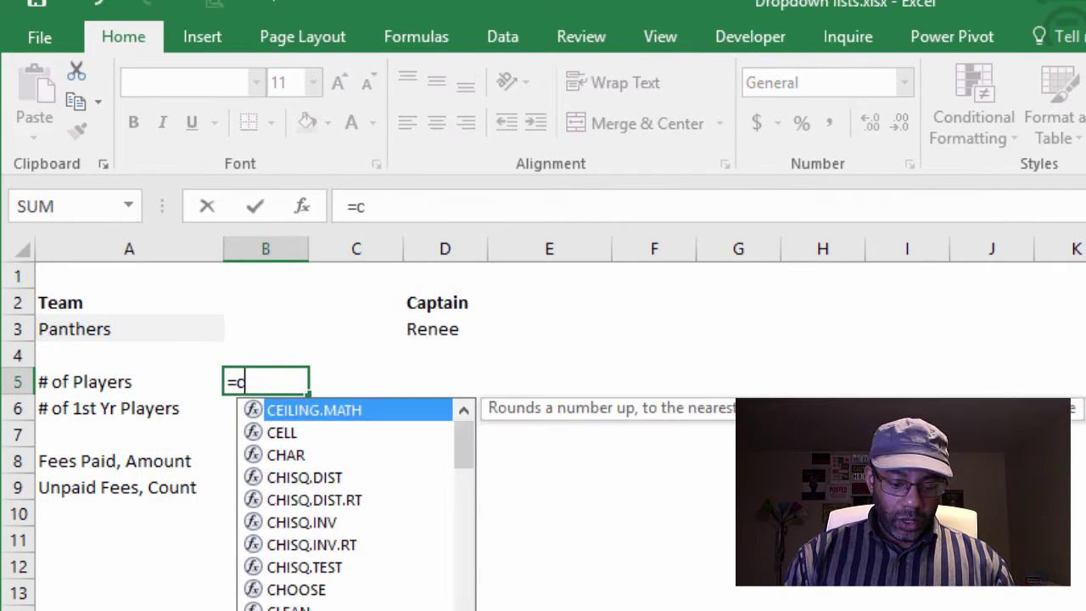
type("ountifs(")
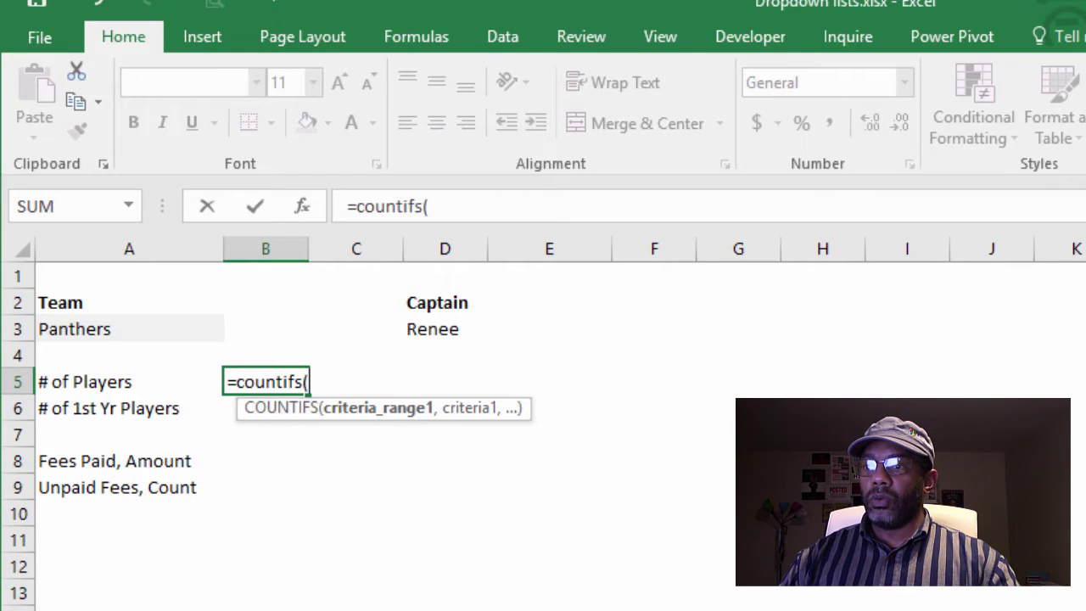
key("ctrl+Page_Up")
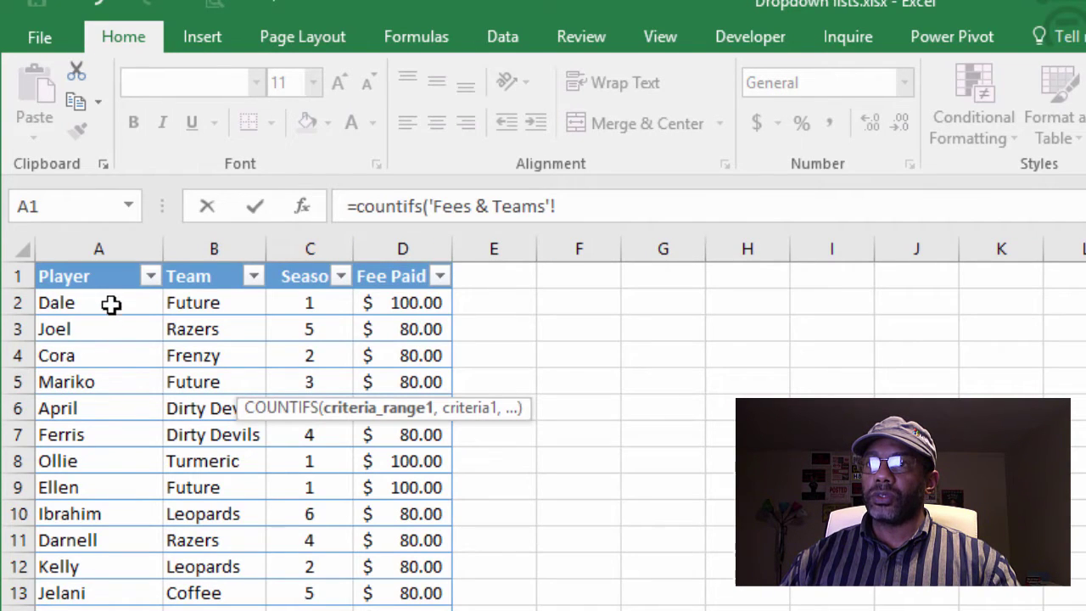
left_click_drag(204, 302, 208, 607)
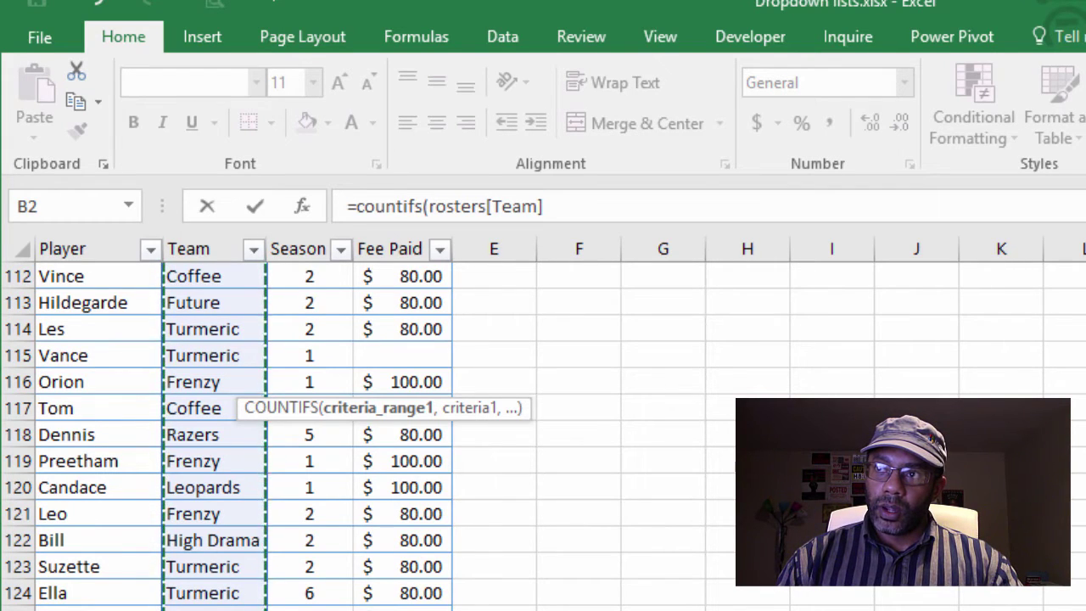
type(",")
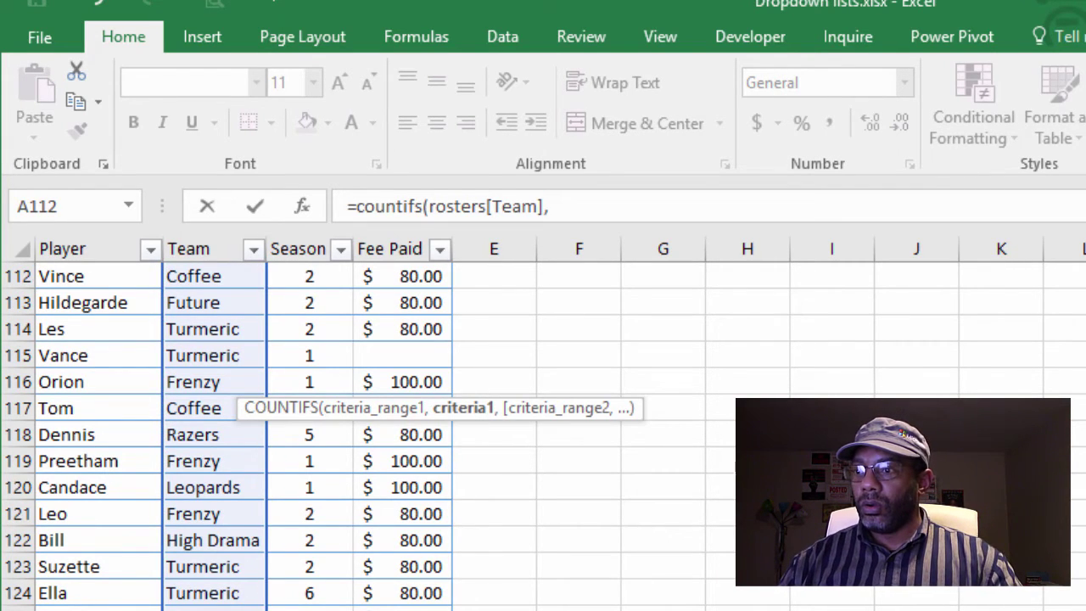
key("ctrl+Page_Up")
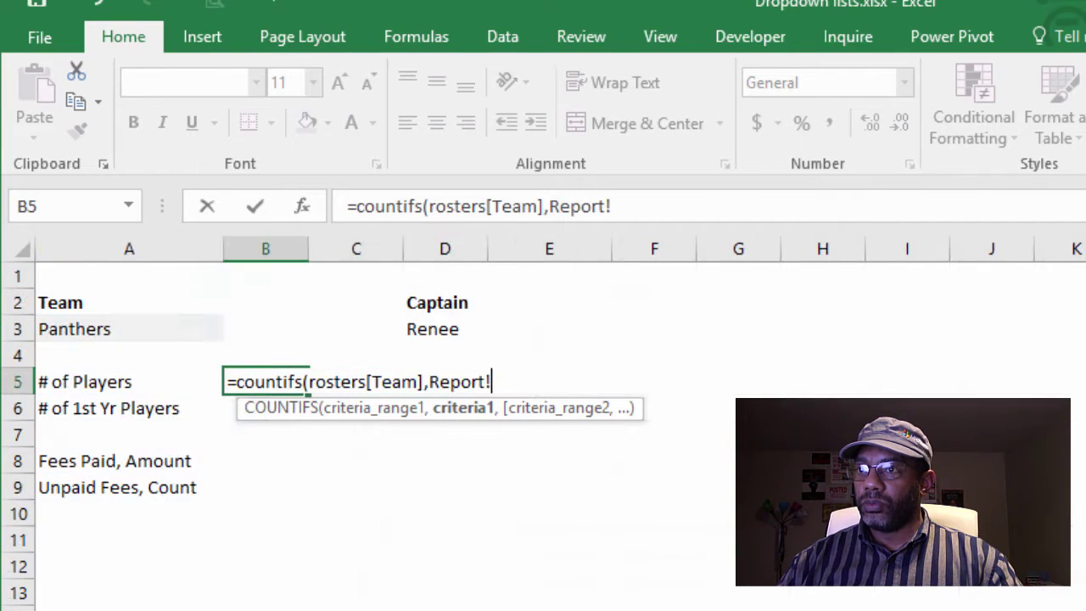
left_click(116, 328)
key("Return")
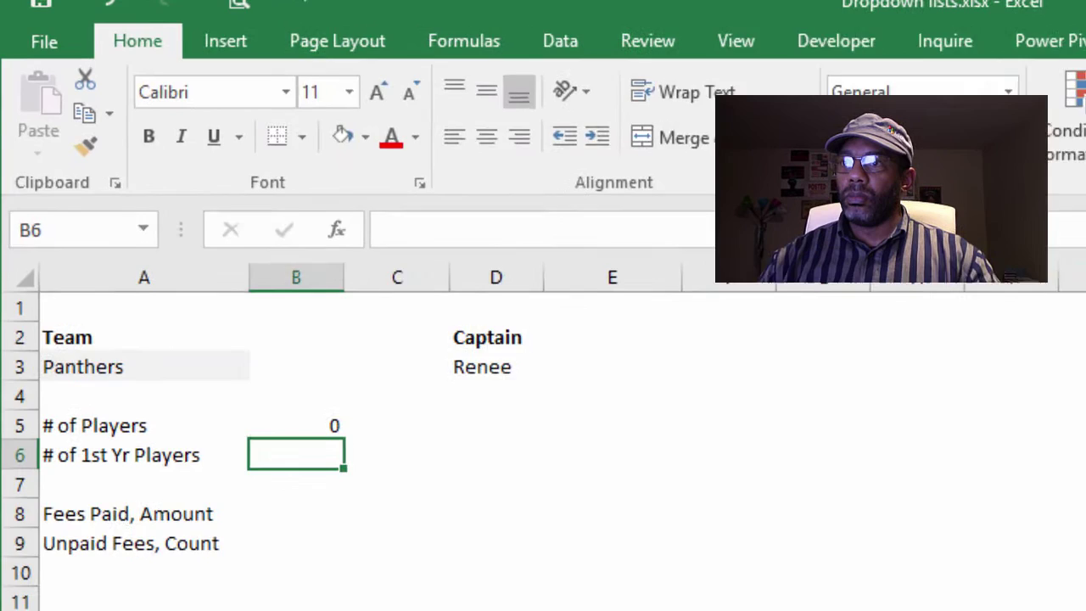
- Choose High Drama as the team in A3, showing captain Ella and 11 players
left_click(286, 443)
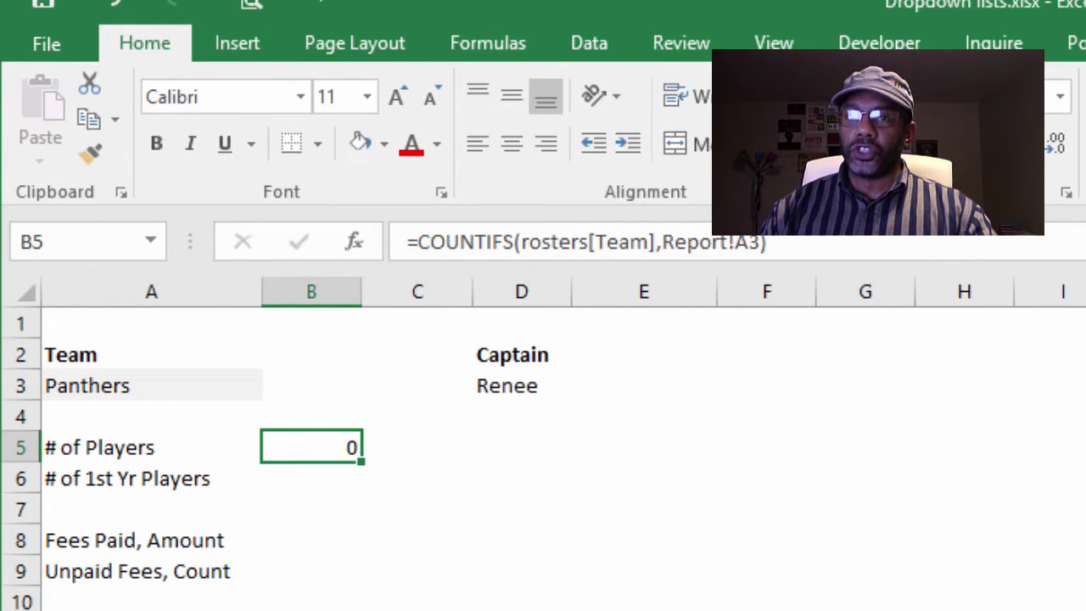
left_click(146, 385)
left_click(276, 386)
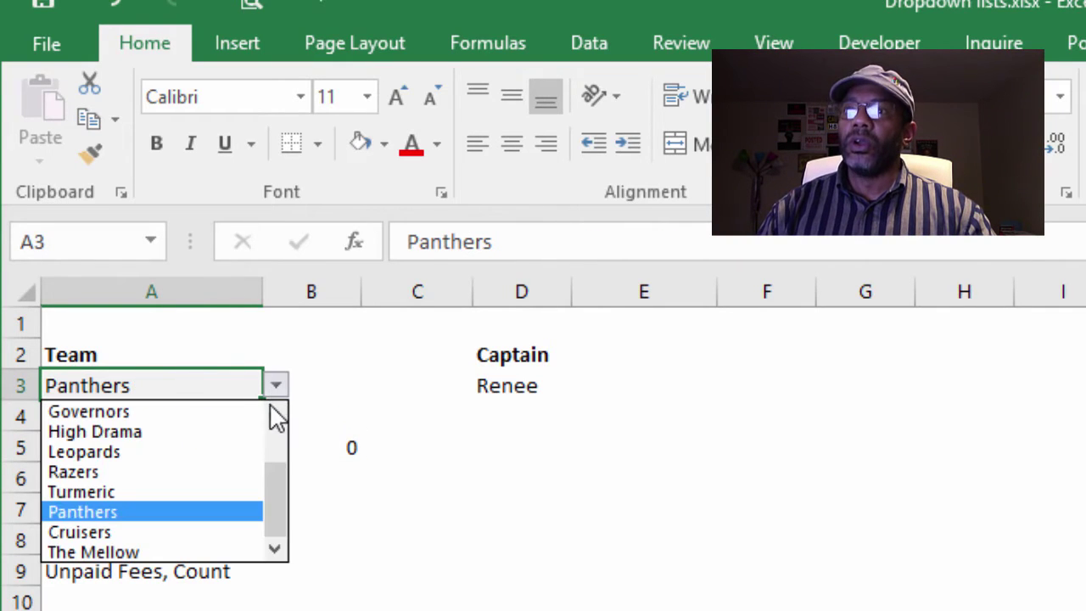
left_click(234, 433)
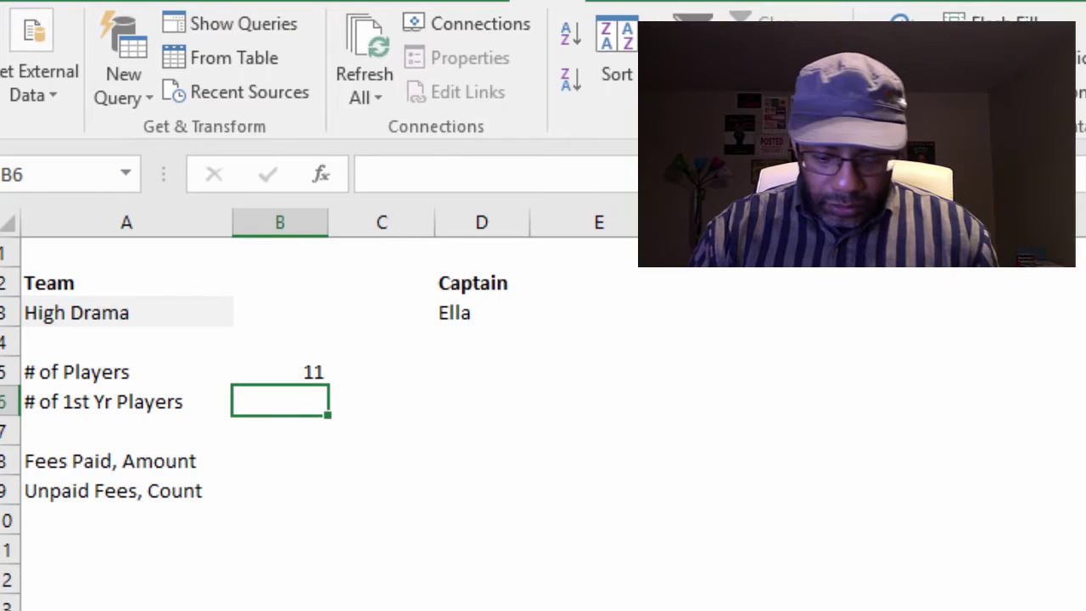
- Enter =COUNTIFS(rosters[Team],Report!A3,rosters[Season],1) in B6 to count first-year players
type("=countifs")
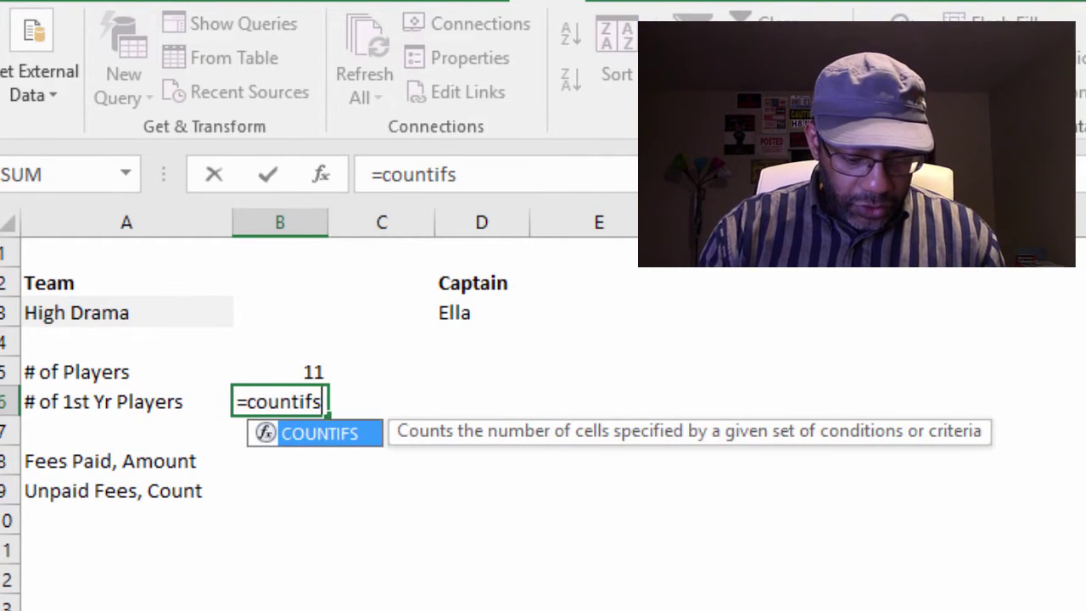
type("(")
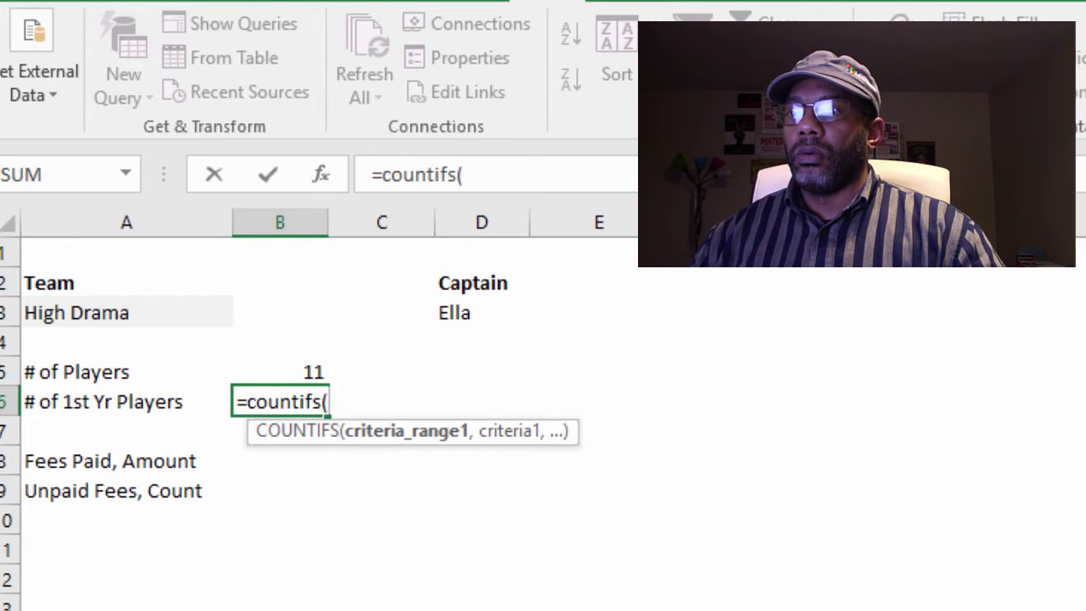
key("ctrl+Page_Down")
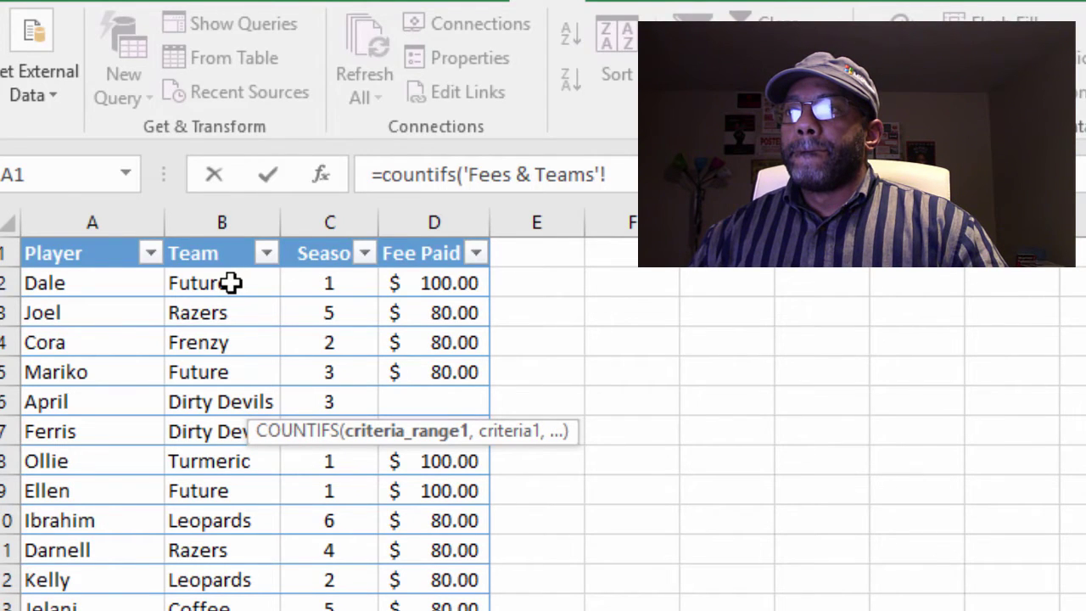
mouse_move(230, 283)
left_mouse_down()
mouse_move(263, 566)
mouse_move(254, 609)
left_mouse_up()
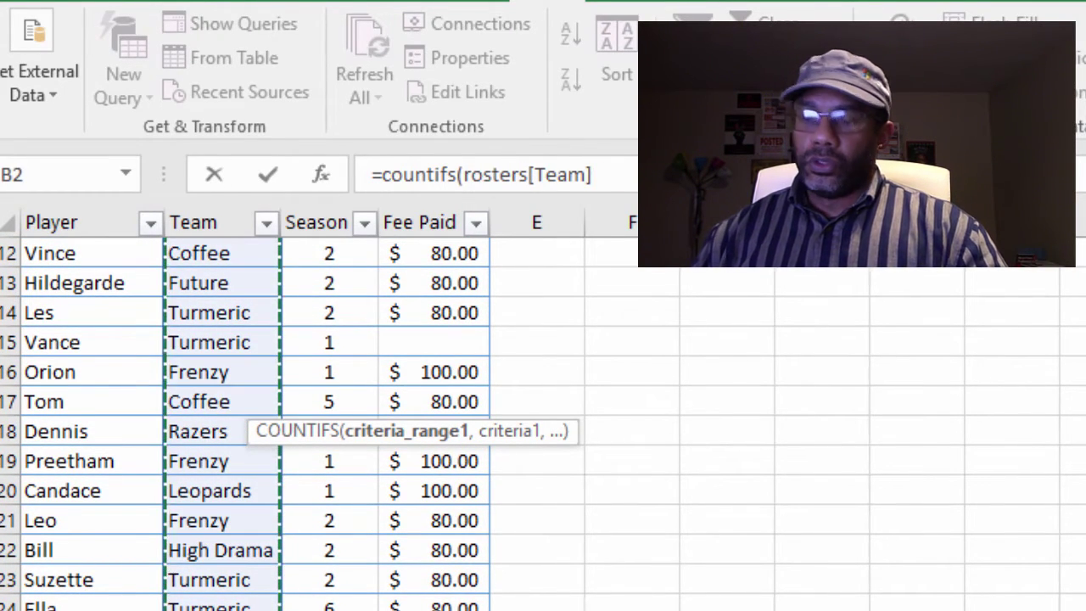
type(",")
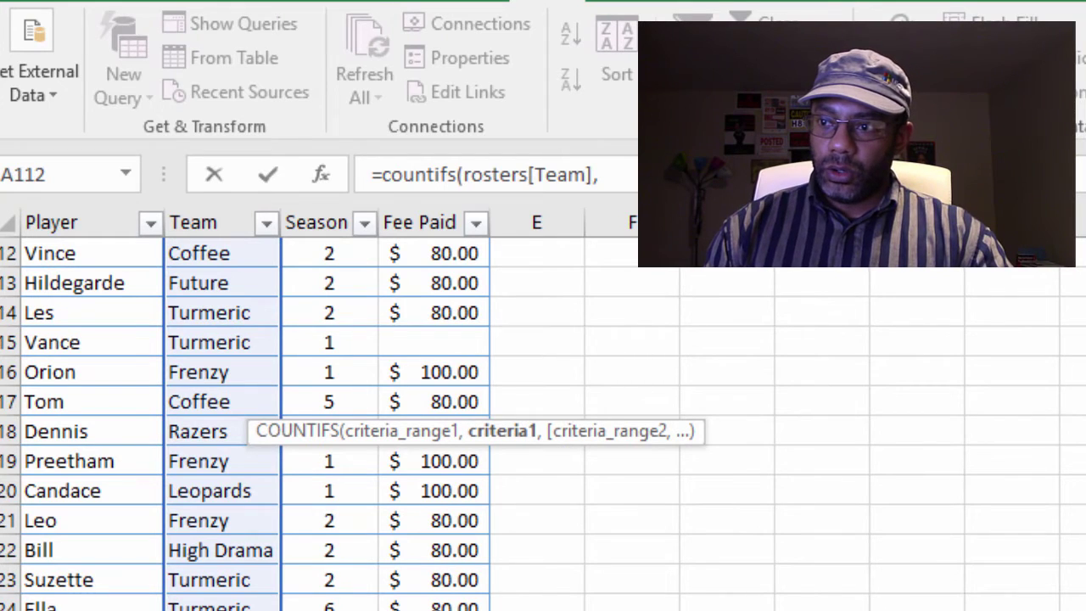
key("ctrl+Page_Up")
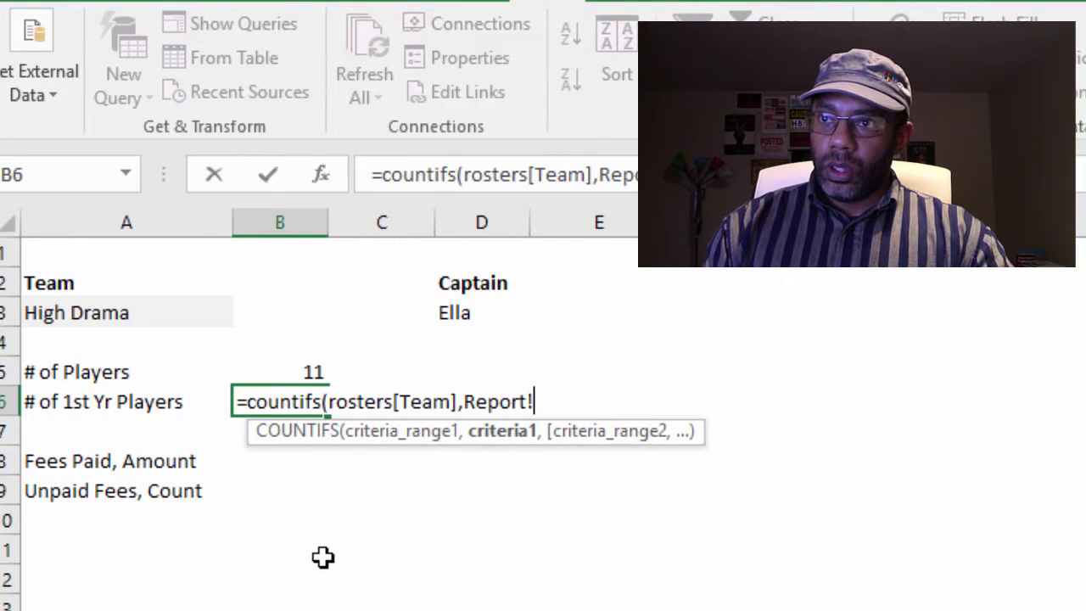
left_click(99, 312)
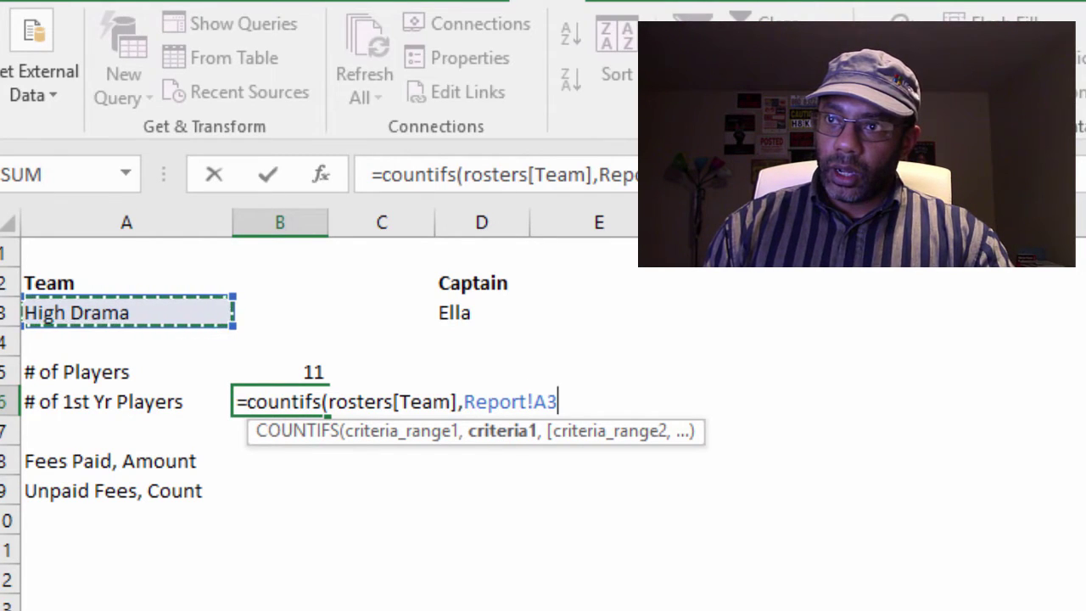
type(",")
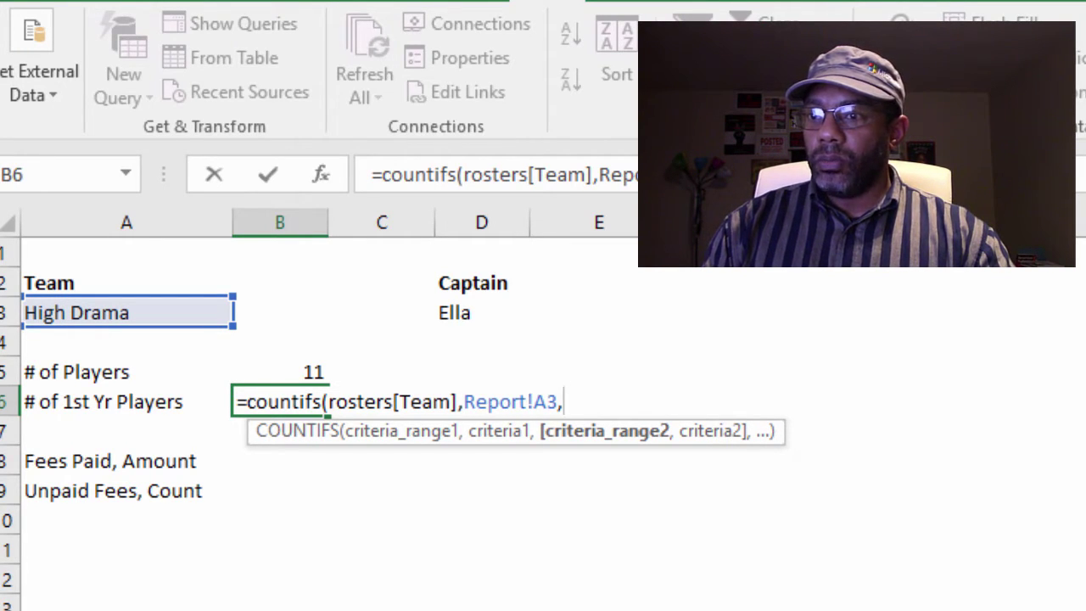
key("ctrl+Page_Down")
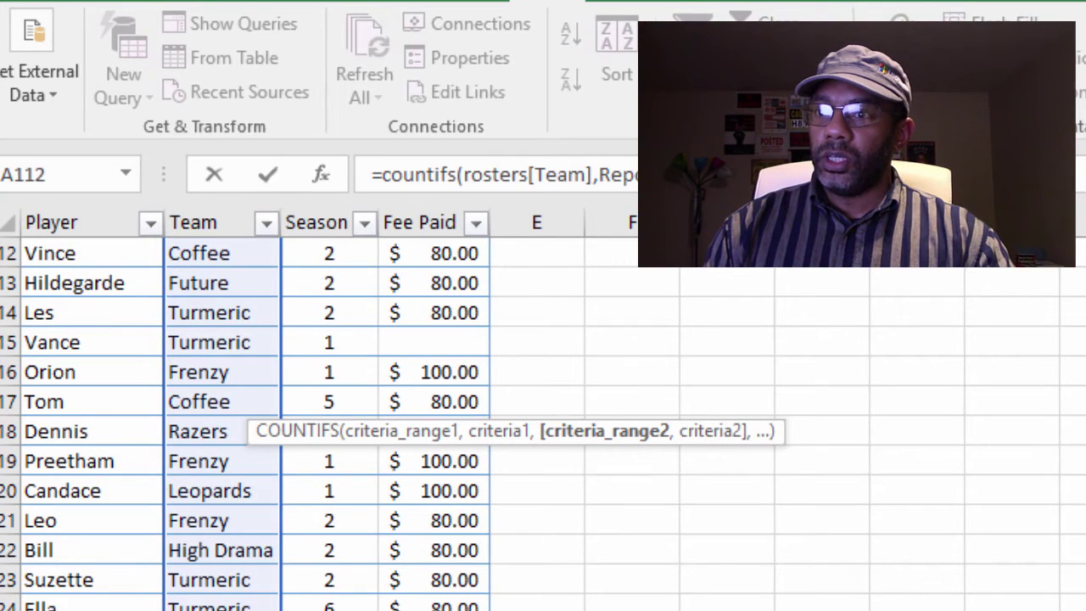
left_click_drag(330, 607, 337, 293)
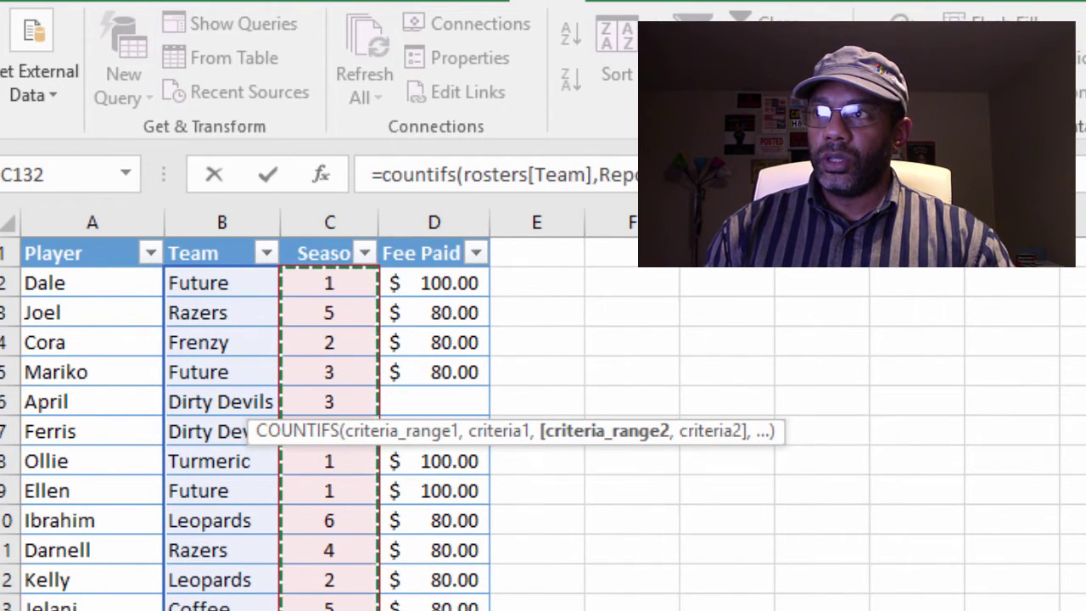
type(",")
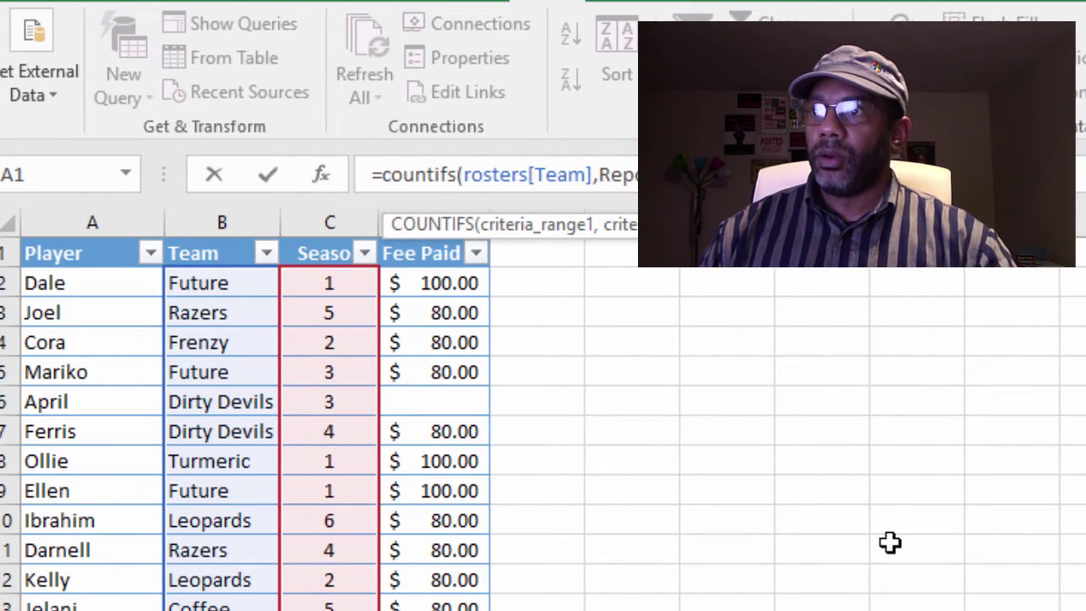
type("1")
key("Return")
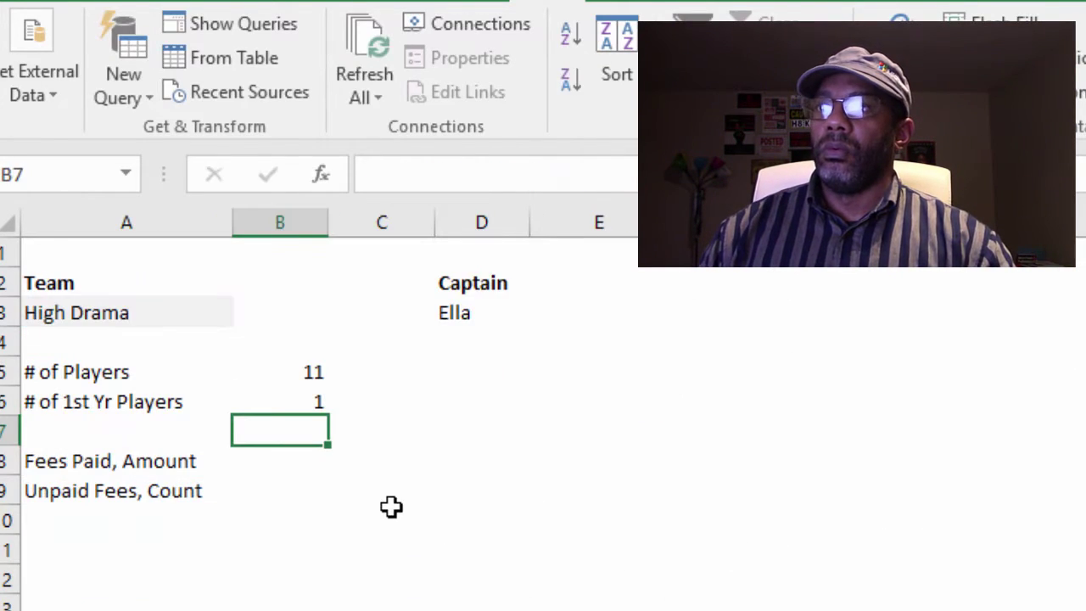
- Try Leopards and Turmeric in A3, ending on Coffee: captain Norman, 18 players, 4 first-year
left_click(270, 404)
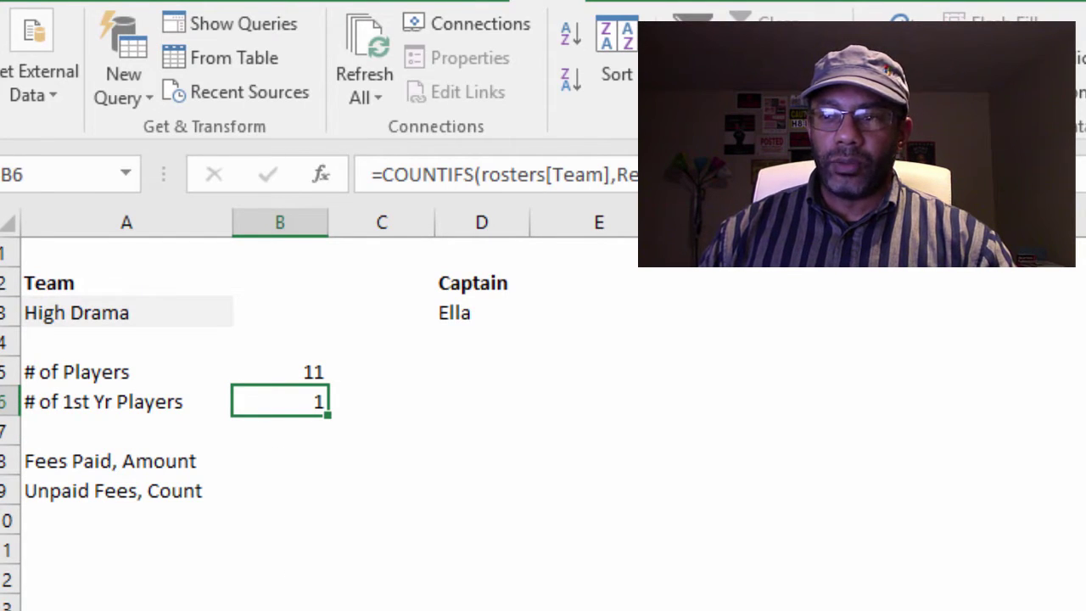
left_click(153, 306)
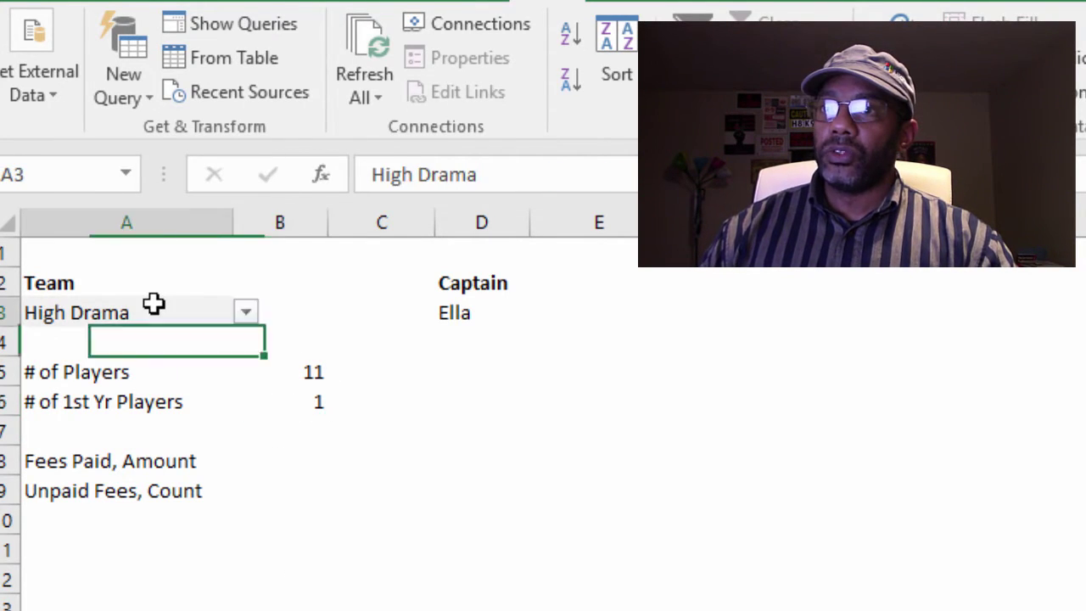
left_click(246, 316)
left_click(205, 375)
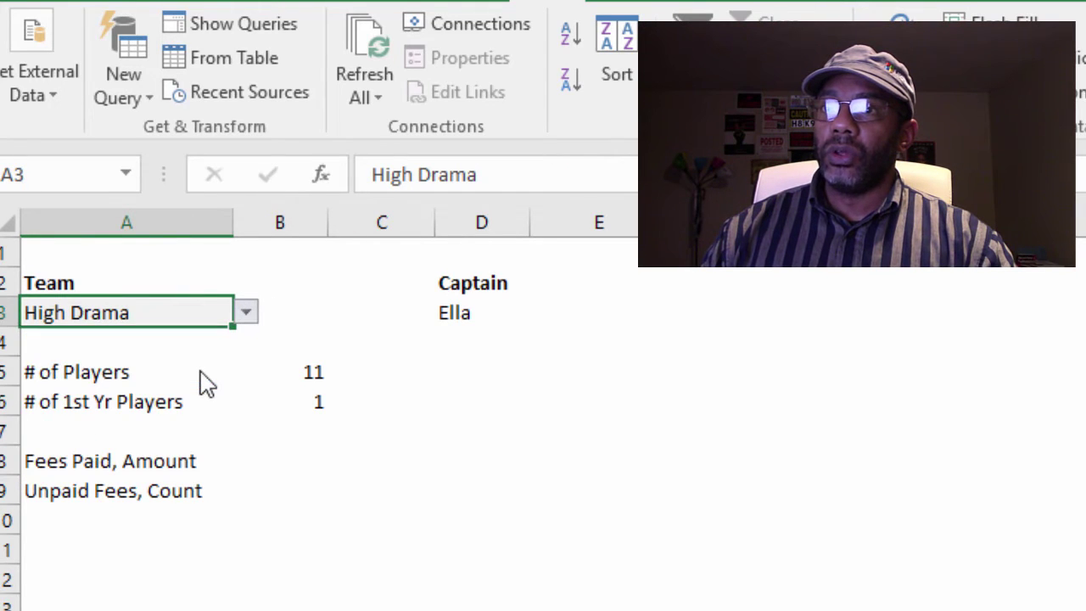
left_click(245, 317)
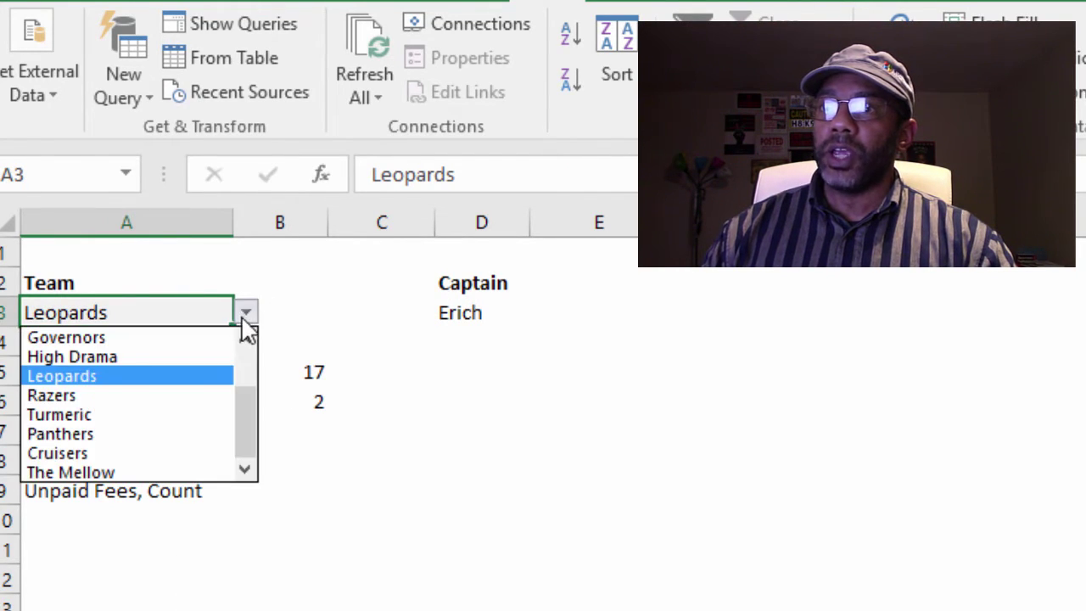
left_click(211, 415)
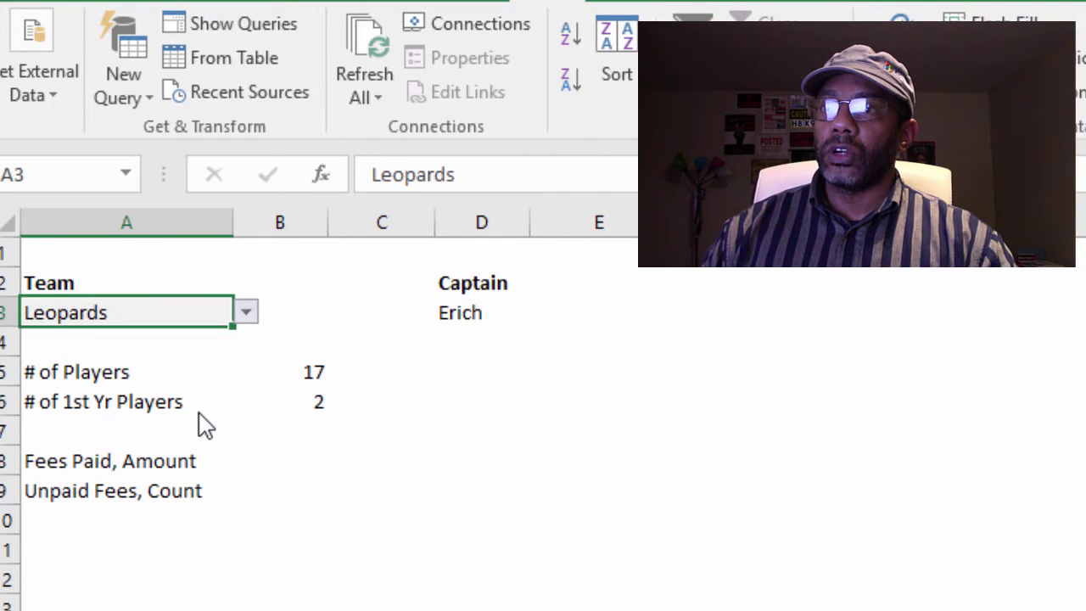
left_click(245, 316)
left_click_drag(243, 413, 249, 376)
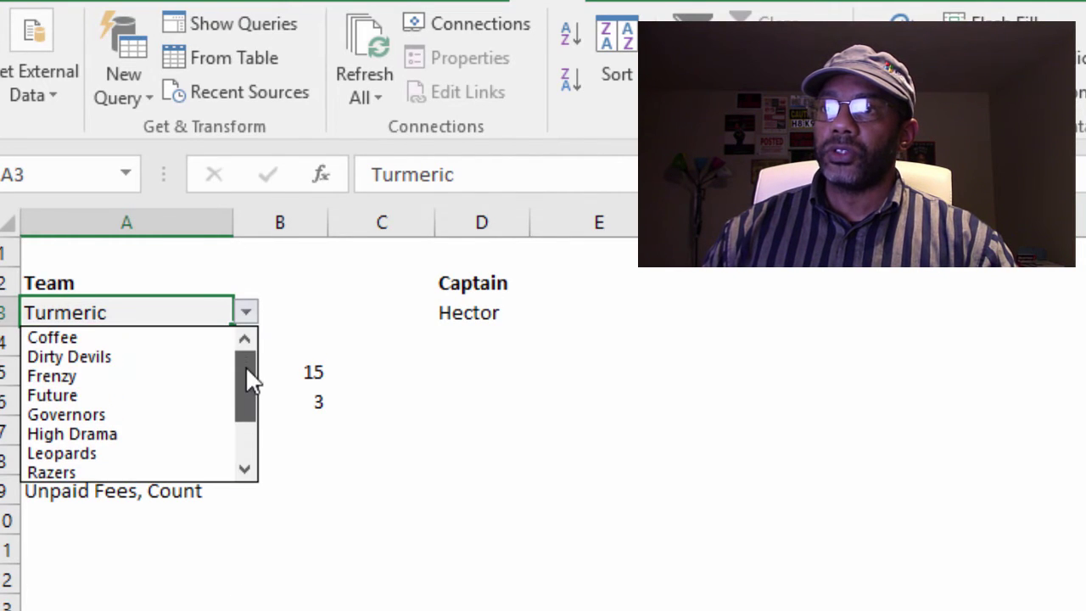
left_click(188, 339)
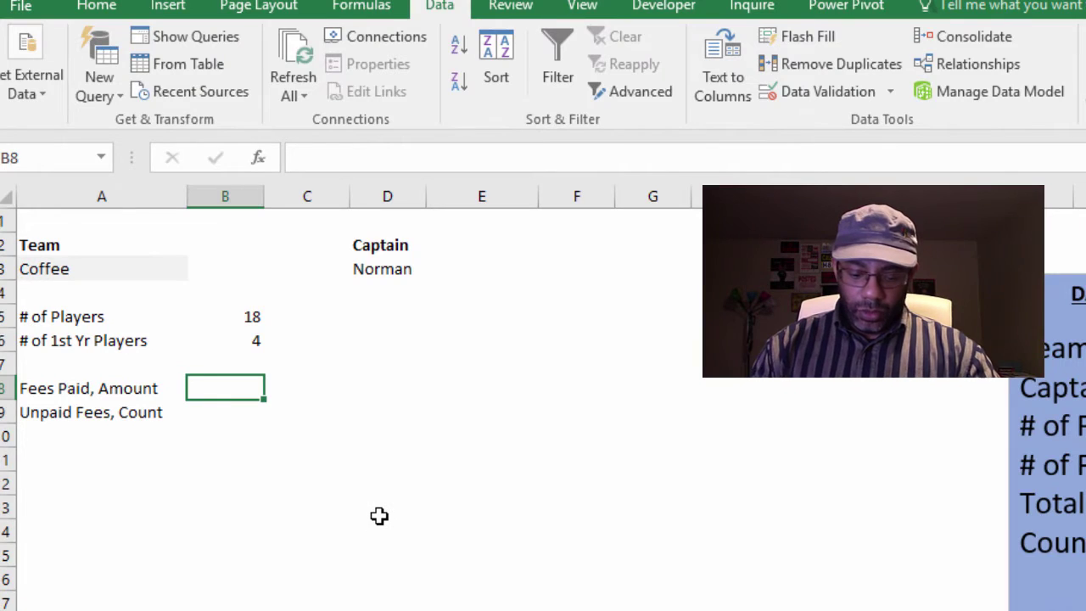
- Enter =SUMIFS(rosters[Fee Paid],rosters[Team],Report!A3) in B8, formatted as Currency ($1,340.00)
type("=sumifs(")
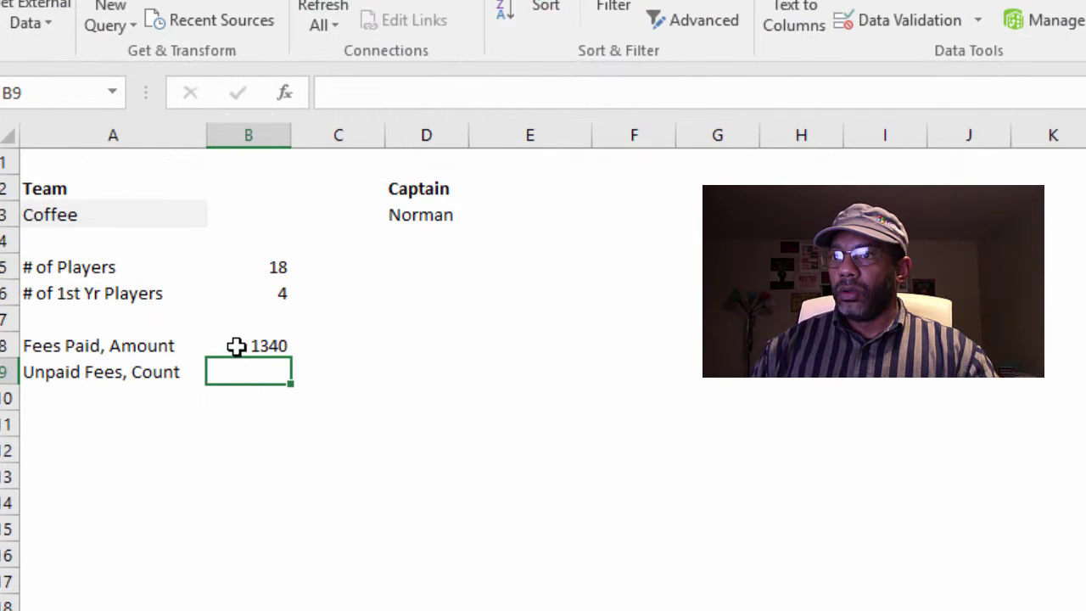
left_click(236, 344)
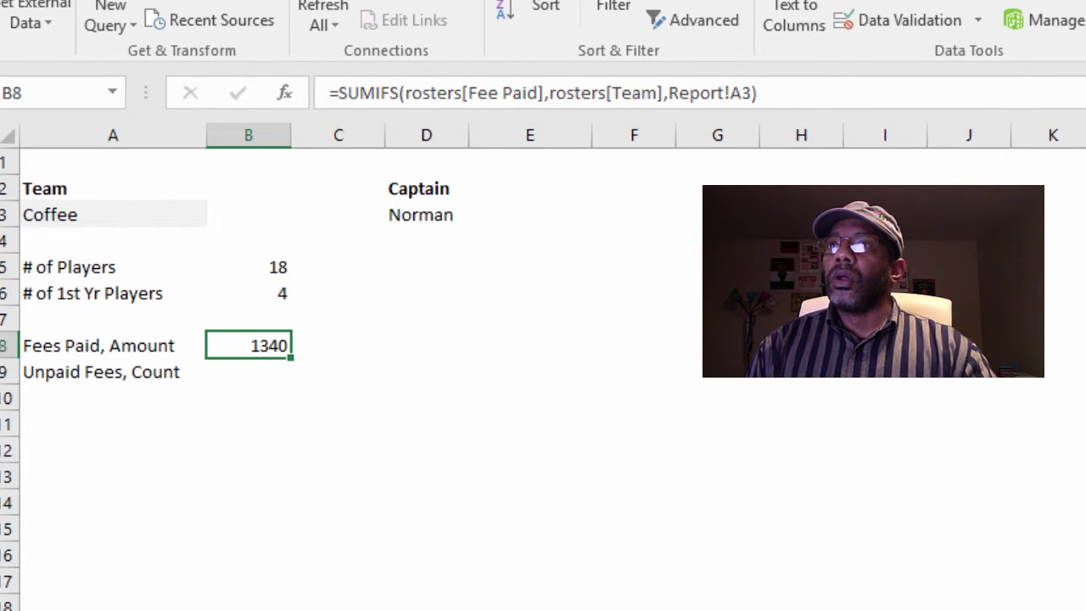
left_click(736, 15)
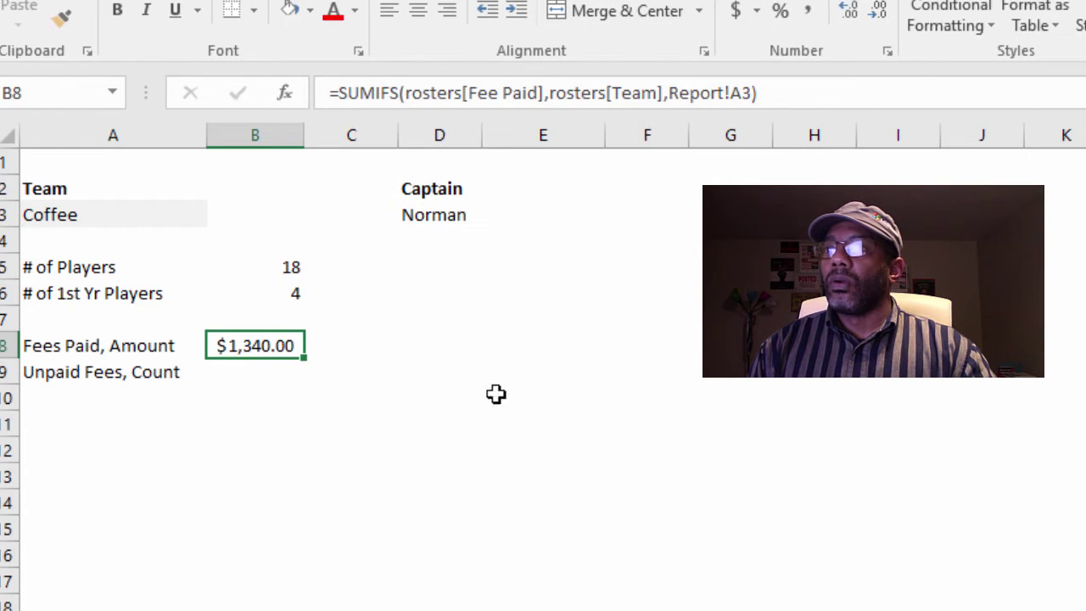
key("Return")
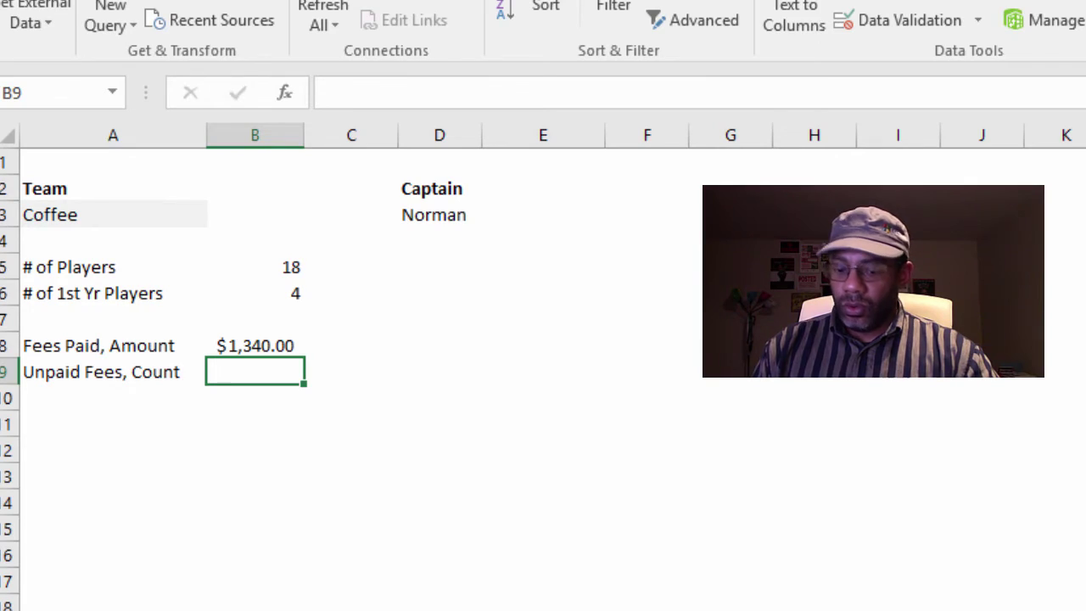
- In B9 enter =COUNTIFS(rosters[Fee Paid],"",rosters[Team],Report!A3), counting 2 unpaid for Coffee
type("=countif")
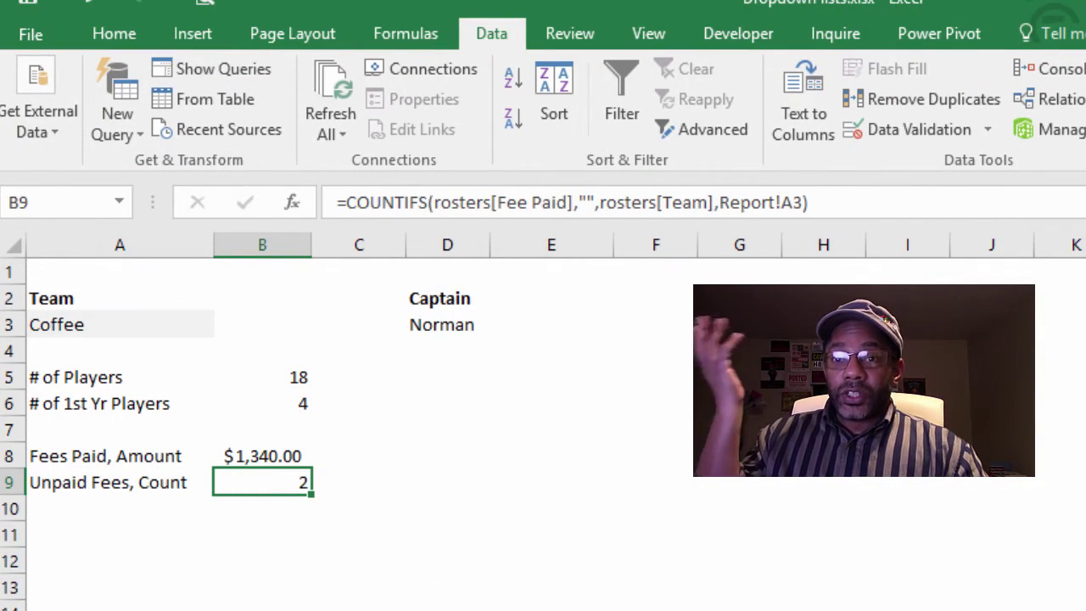
left_click(111, 325)
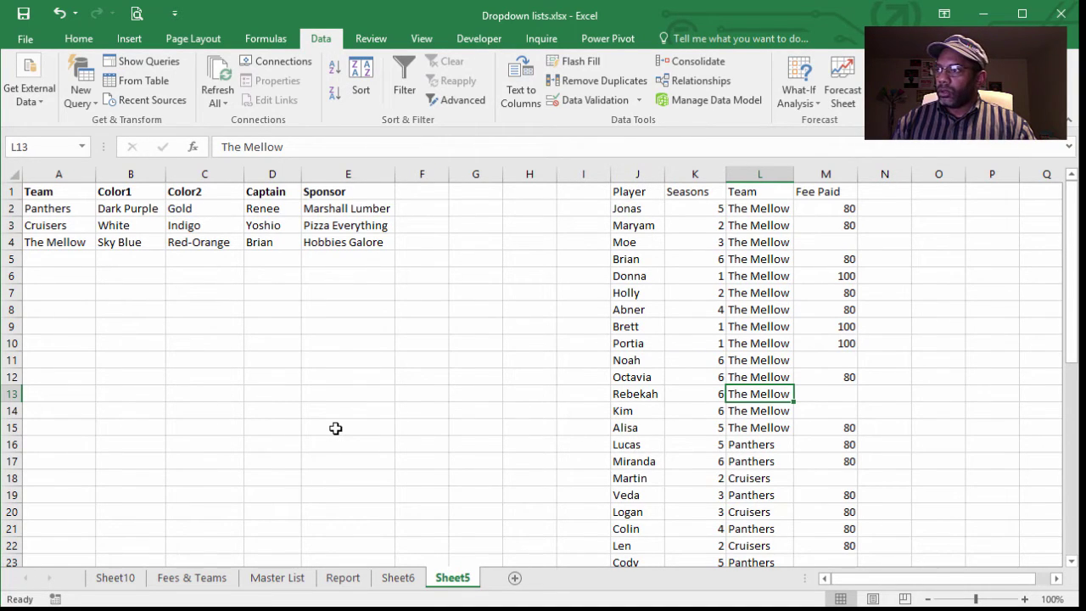
- Copy the Panthers, Cruisers and The Mellow player records (J2:M45) on Sheet5
left_click(167, 582)
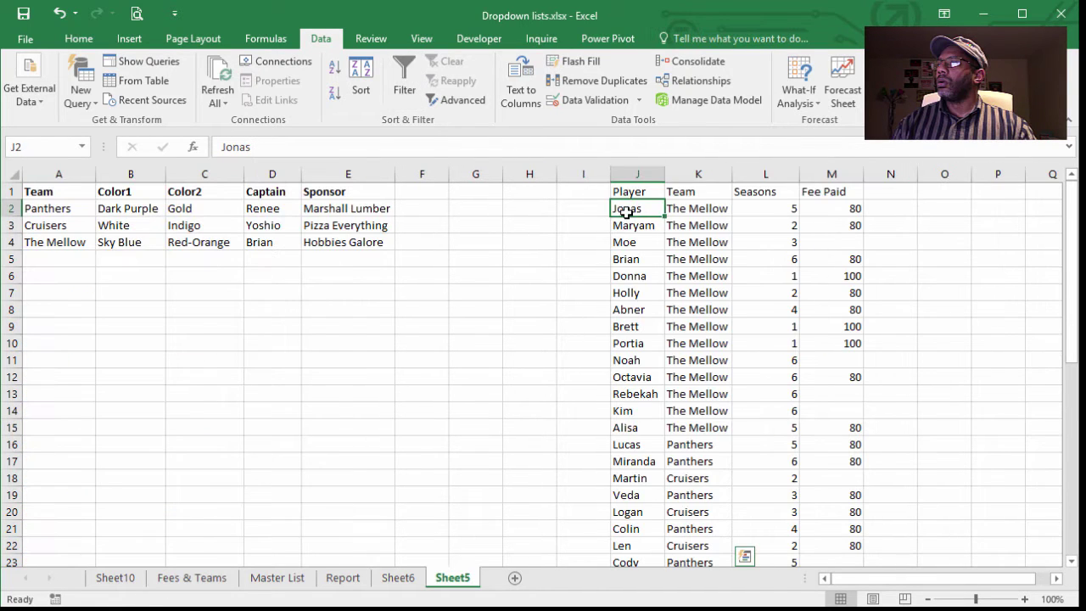
left_click_drag(632, 208, 846, 512)
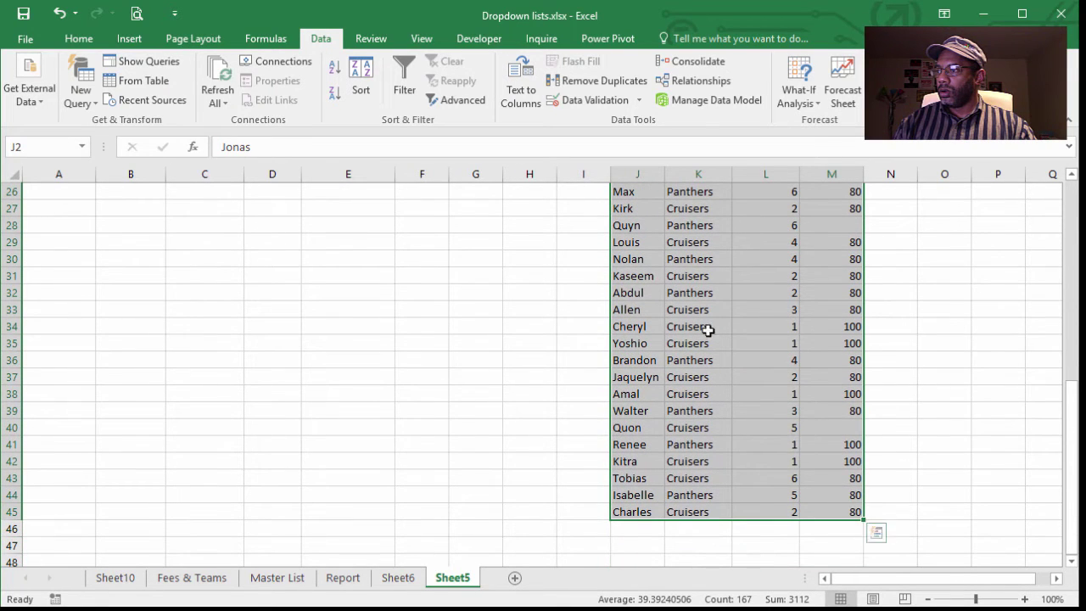
right_click(693, 272)
left_click(717, 277)
scroll(366, 460, "up", 8)
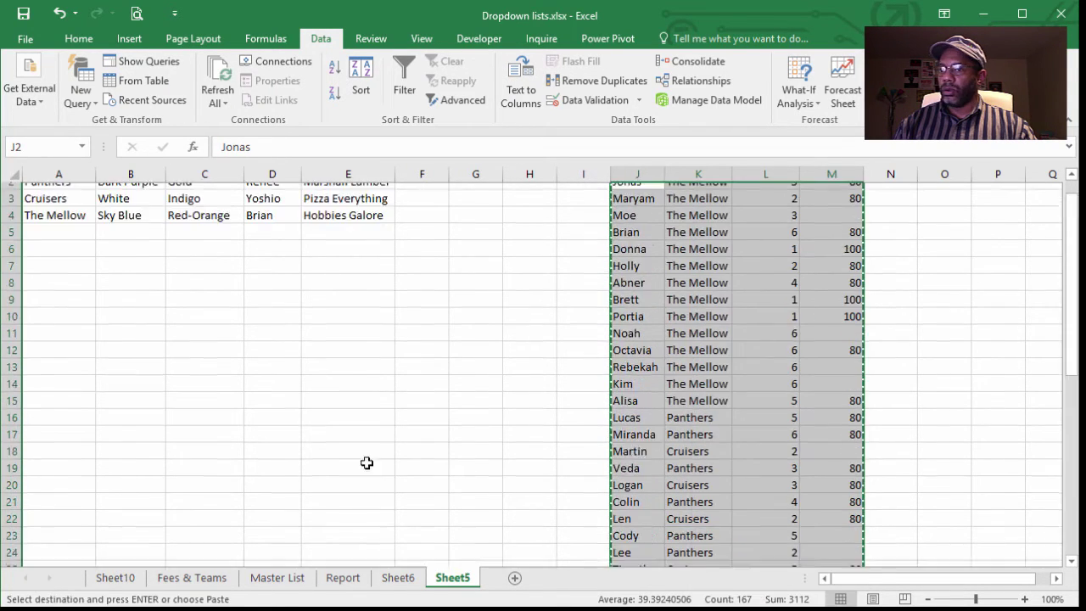
- Paste the players as values below the rosters table on Fees & Teams, starting at A133
left_click(193, 581)
scroll(137, 492, "down", 20)
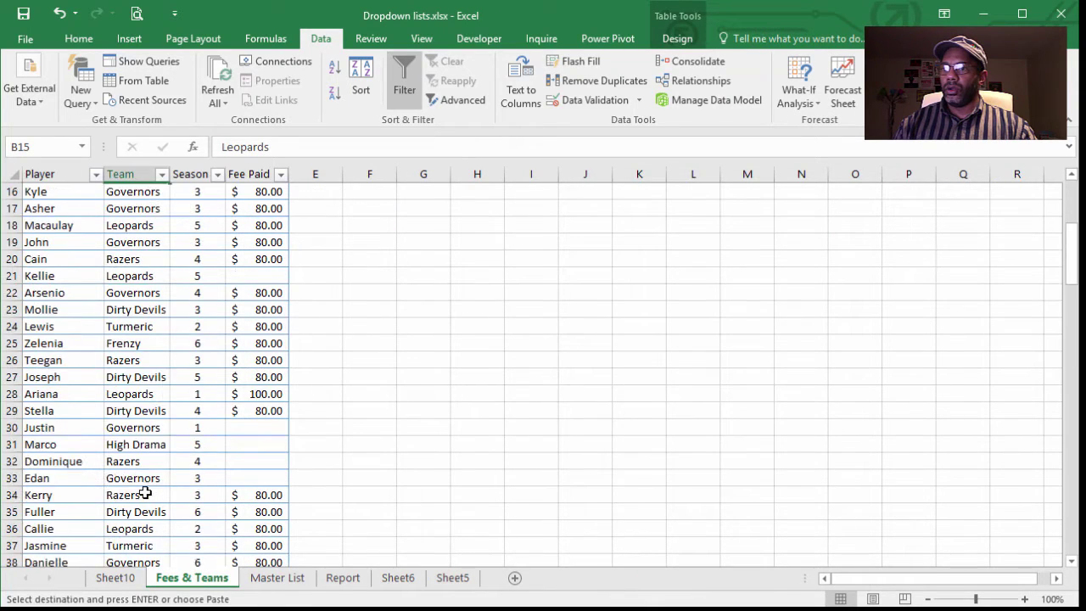
scroll(137, 492, "down", 20)
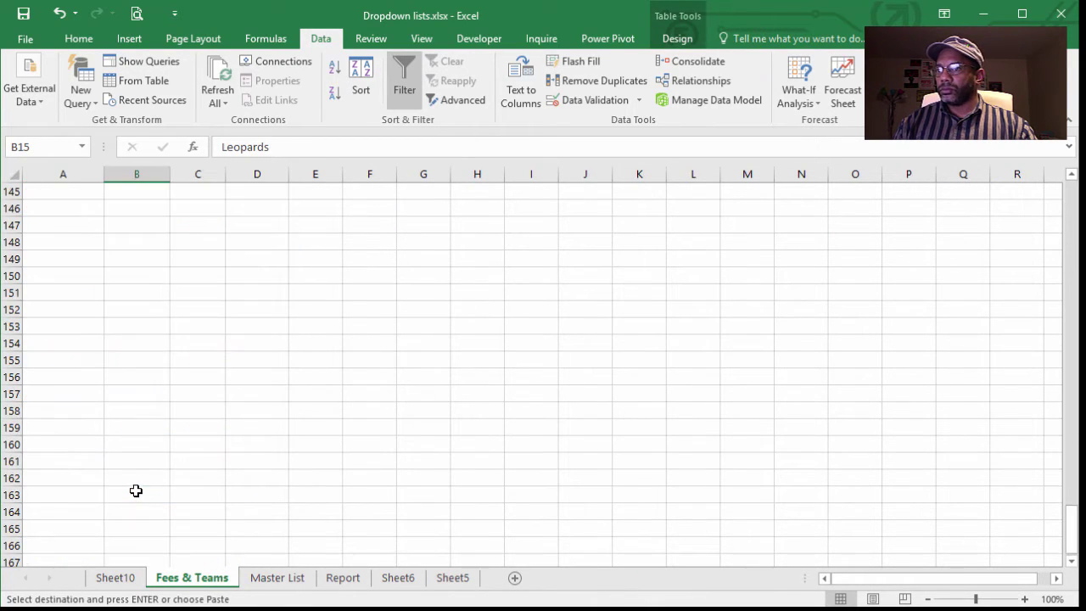
scroll(117, 454, "up", 9)
left_click(80, 445)
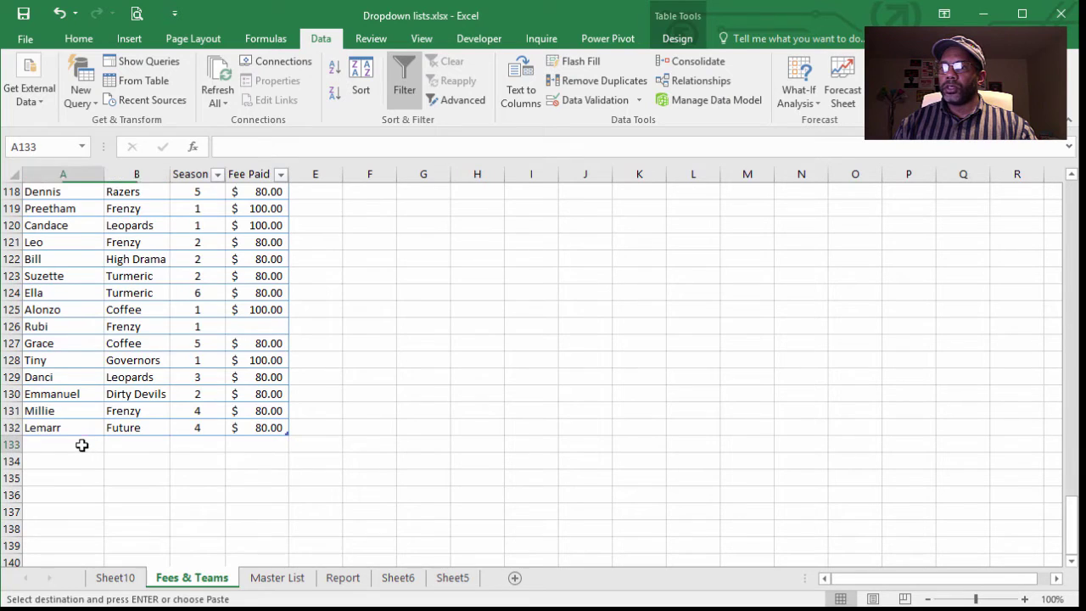
right_click(84, 446)
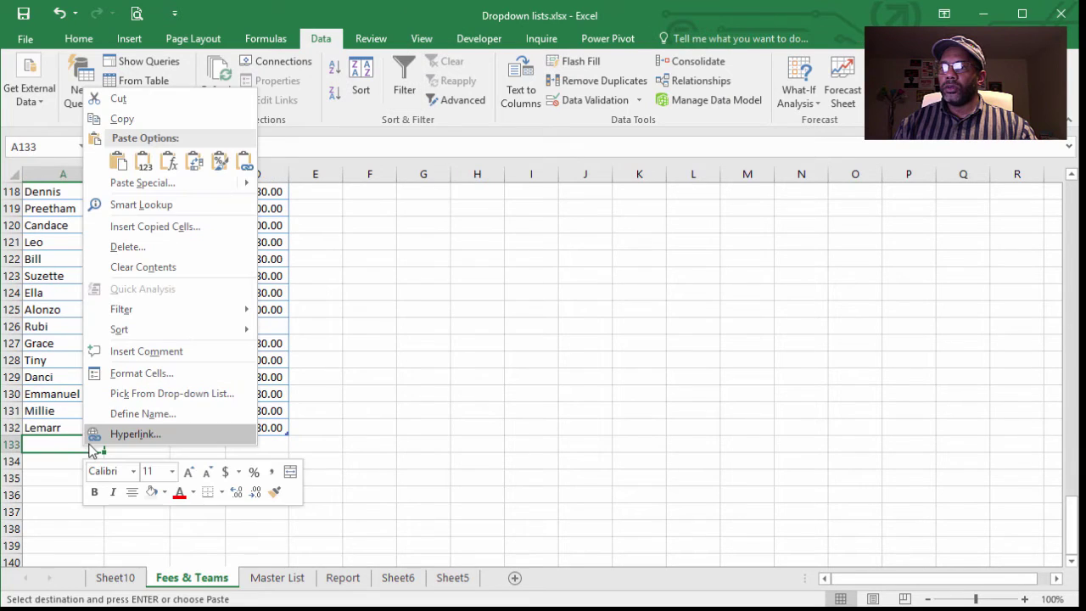
left_click(143, 160)
scroll(170, 481, "down", 18)
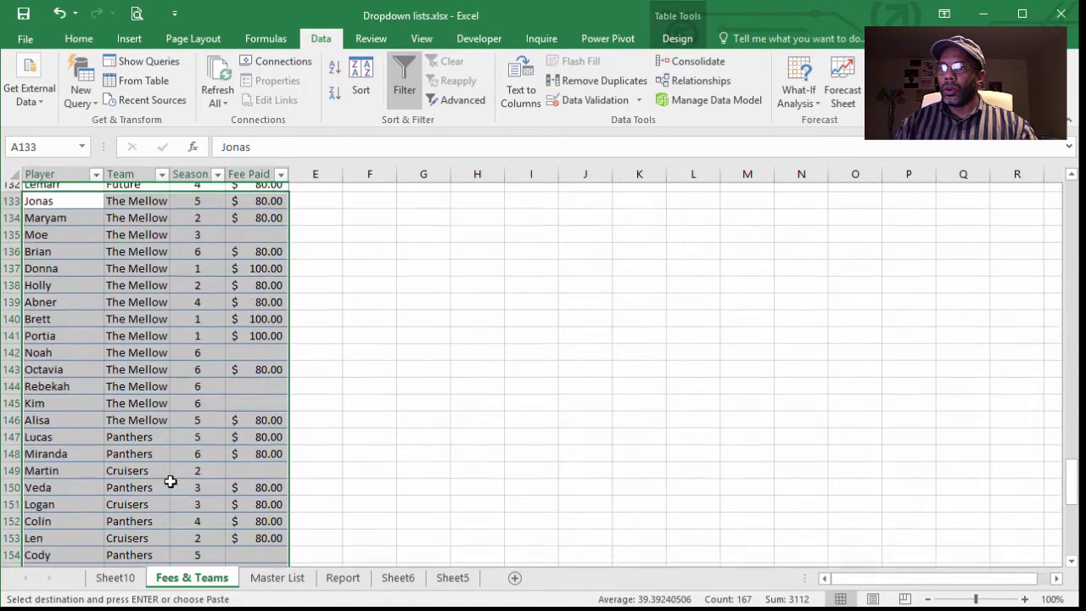
scroll(170, 482, "up", 20)
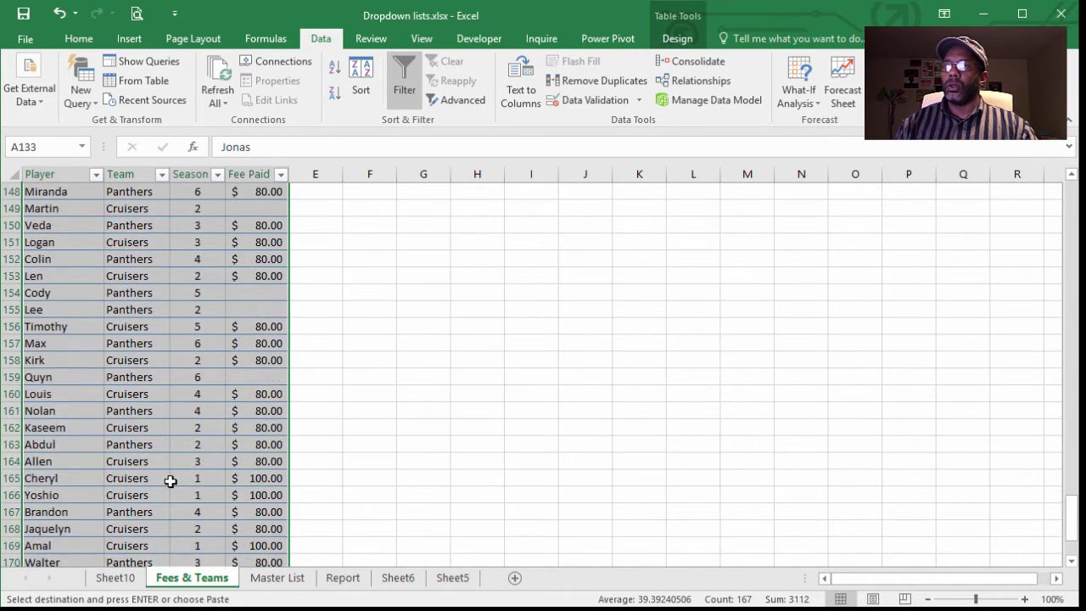
scroll(171, 482, "up", 8)
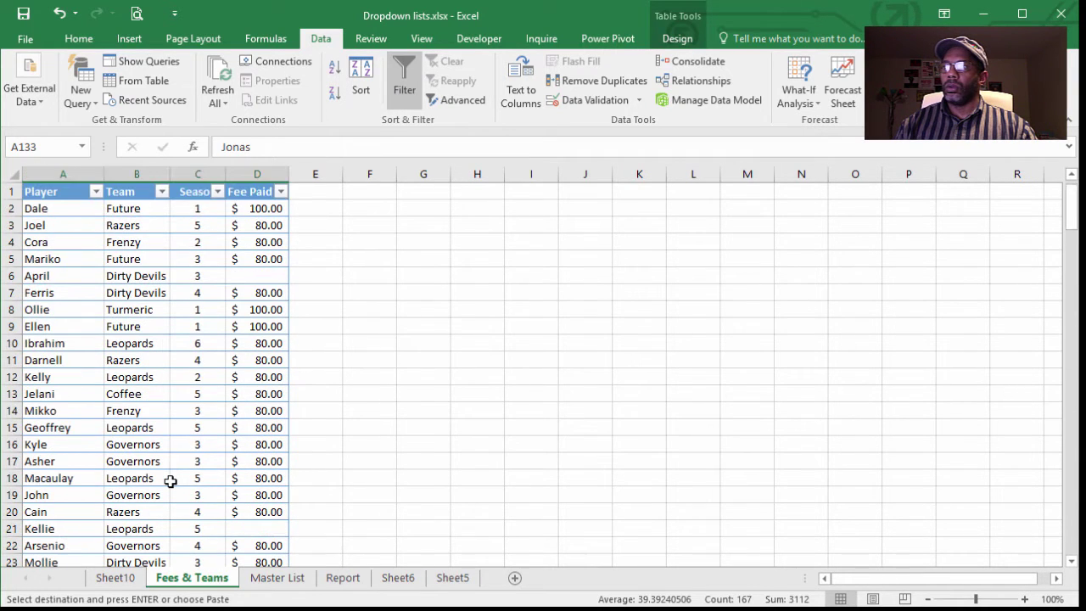
left_click(157, 362)
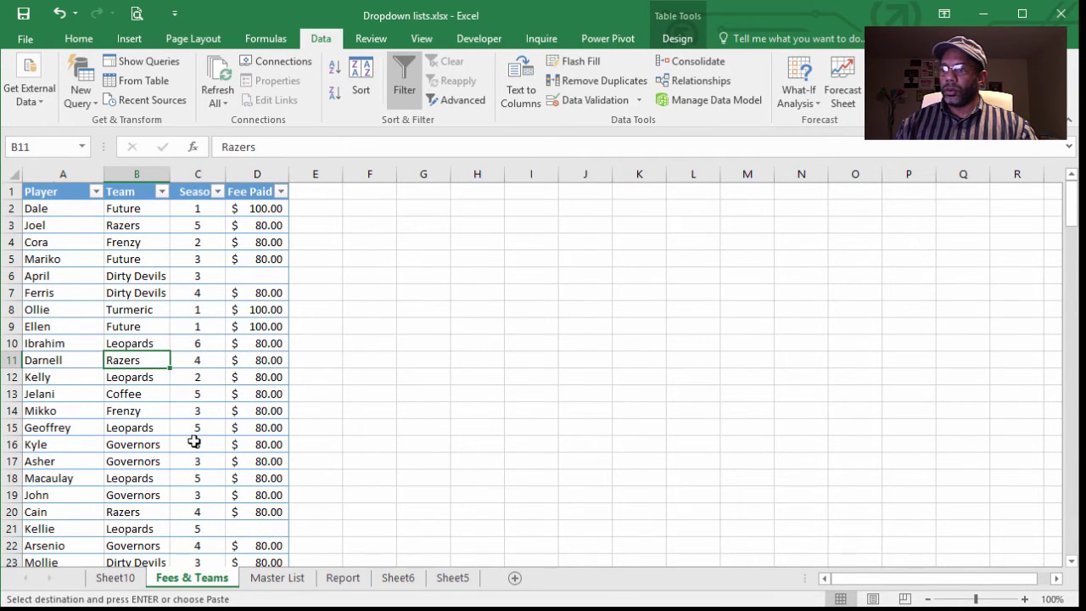
- Pick The Mellow, then Cruisers in Report A3, showing captain Yoshio, 16 players, $1,200.00 paid, 2 unpaid
left_click(344, 579)
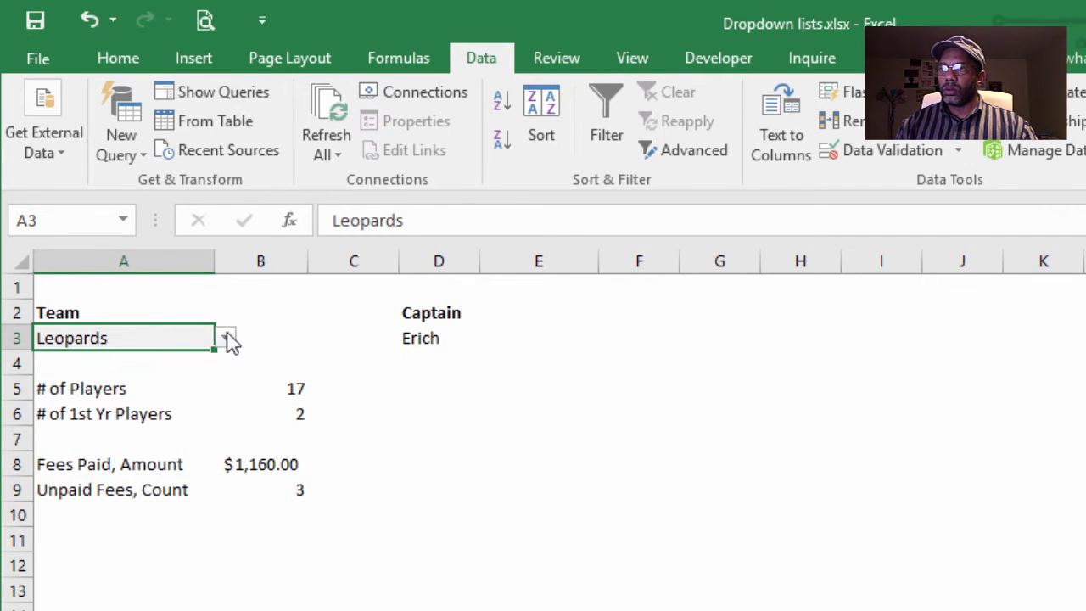
left_click(226, 339)
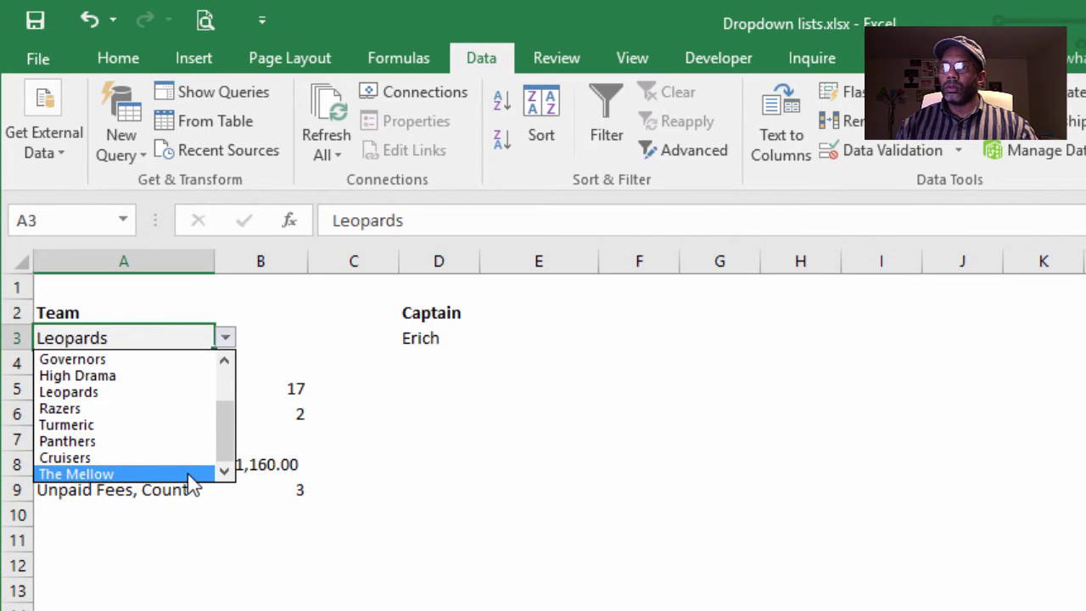
left_click(195, 476)
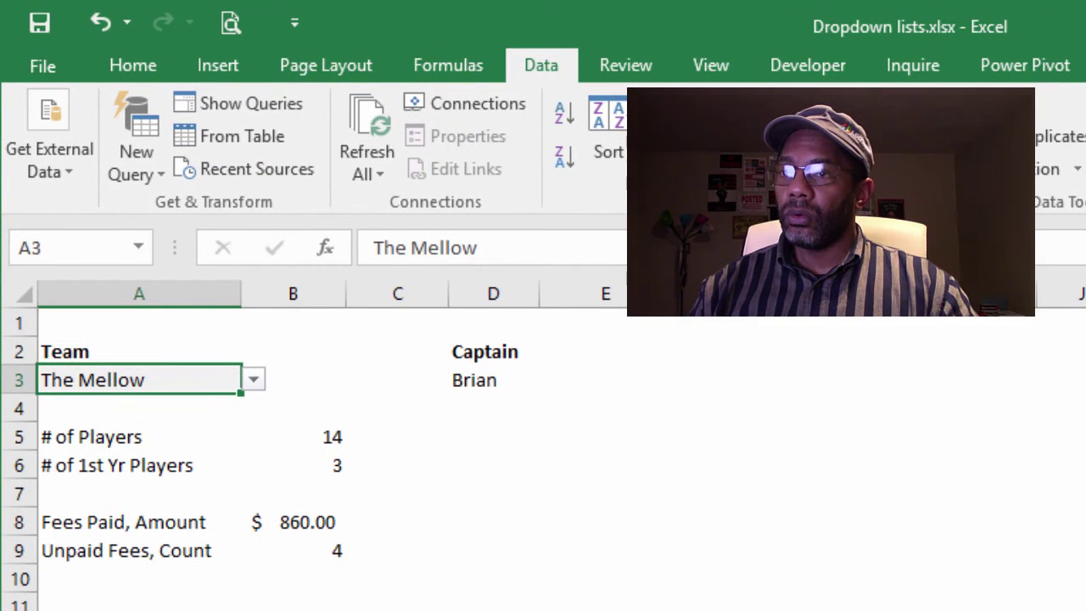
left_click(254, 381)
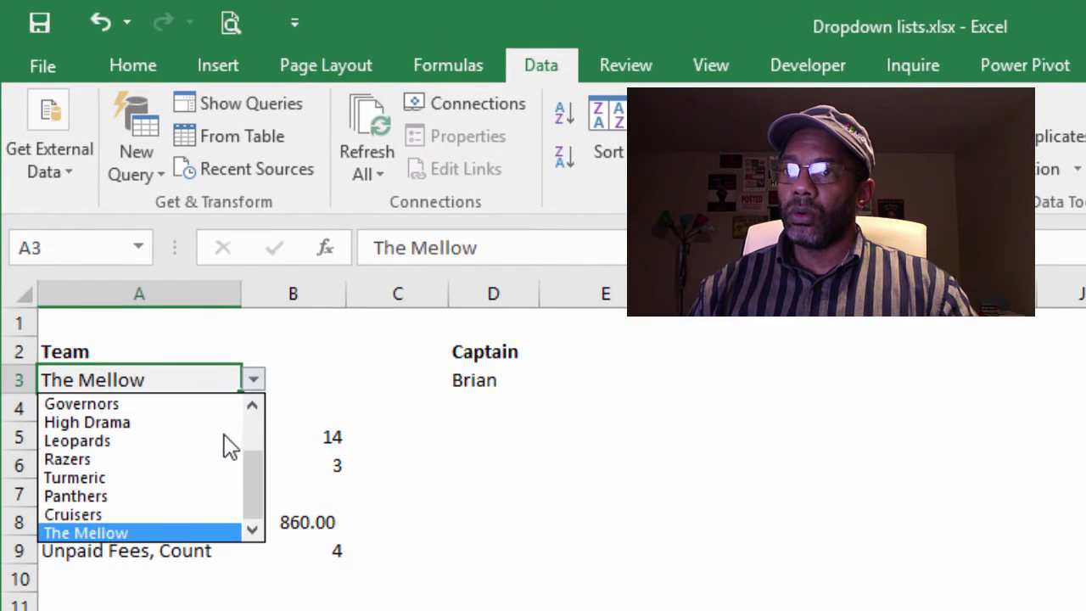
left_click(193, 515)
left_click(251, 492)
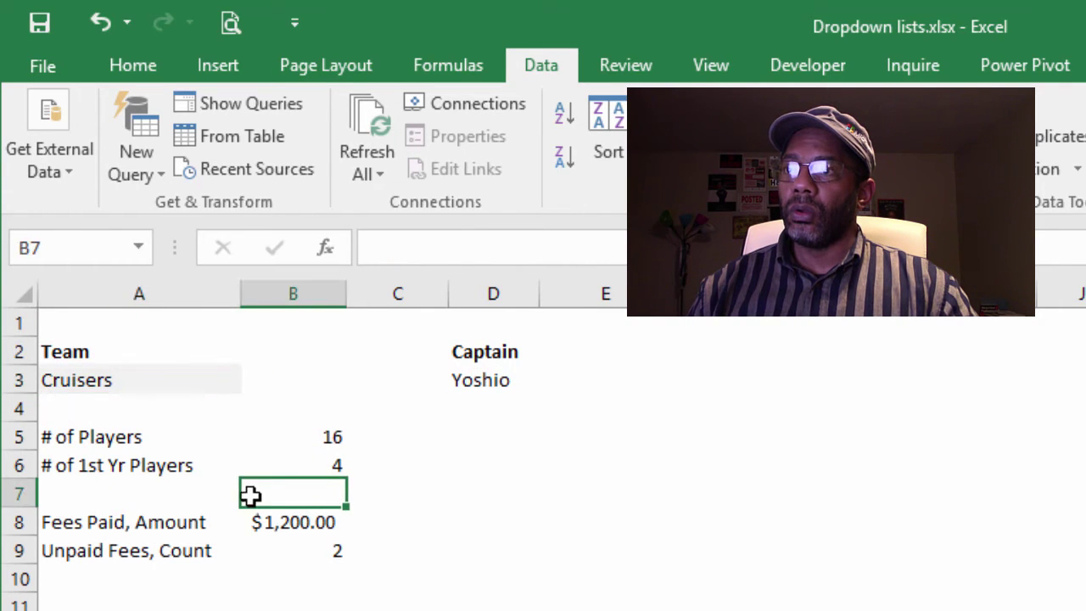